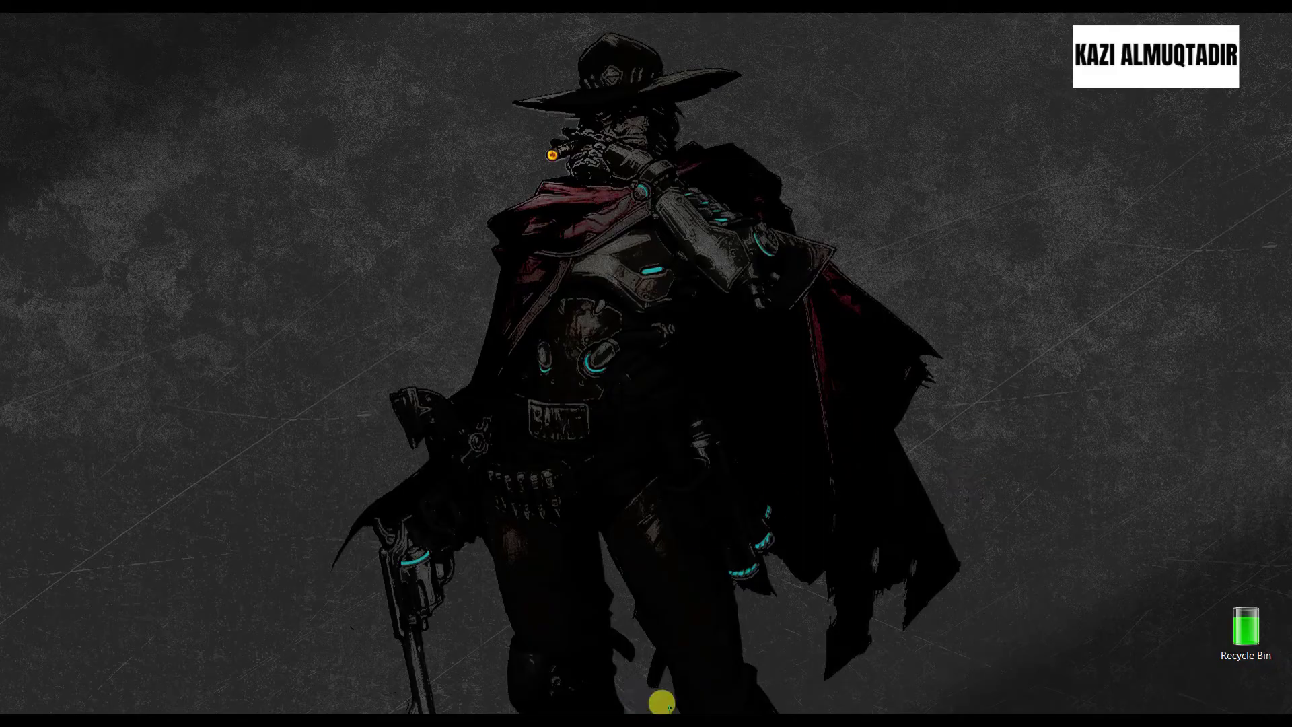
Step: Open OpenTopography's Find Data Map in the web browser
{"action": "left_click", "coordinate": [658, 700]}
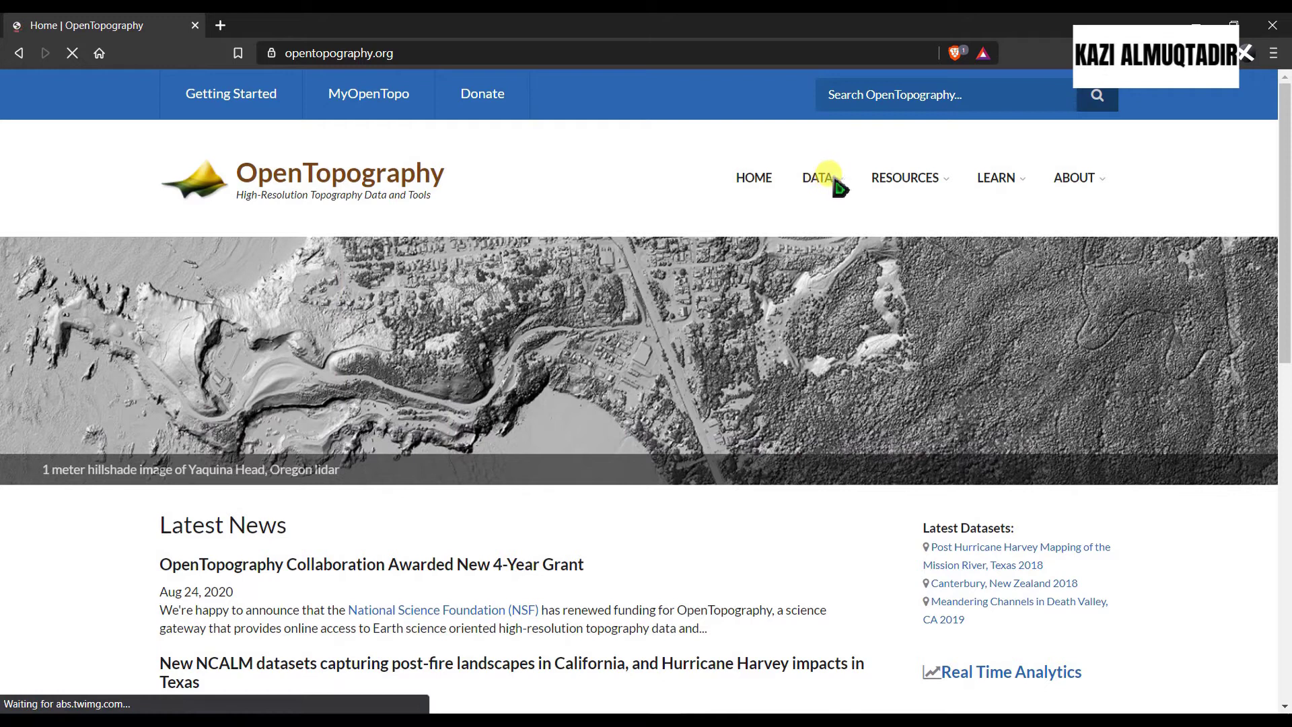
{"action": "mouse_move", "coordinate": [834, 185]}
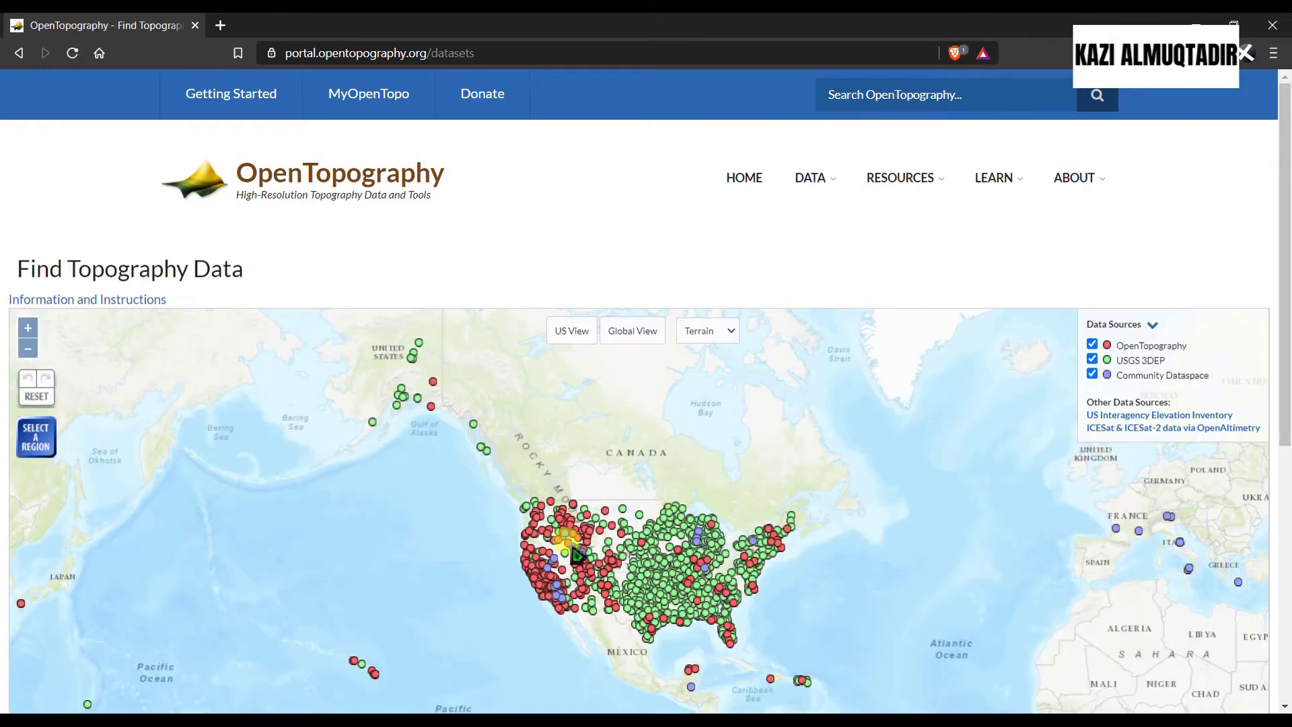
{"action": "left_click", "coordinate": [574, 548]}
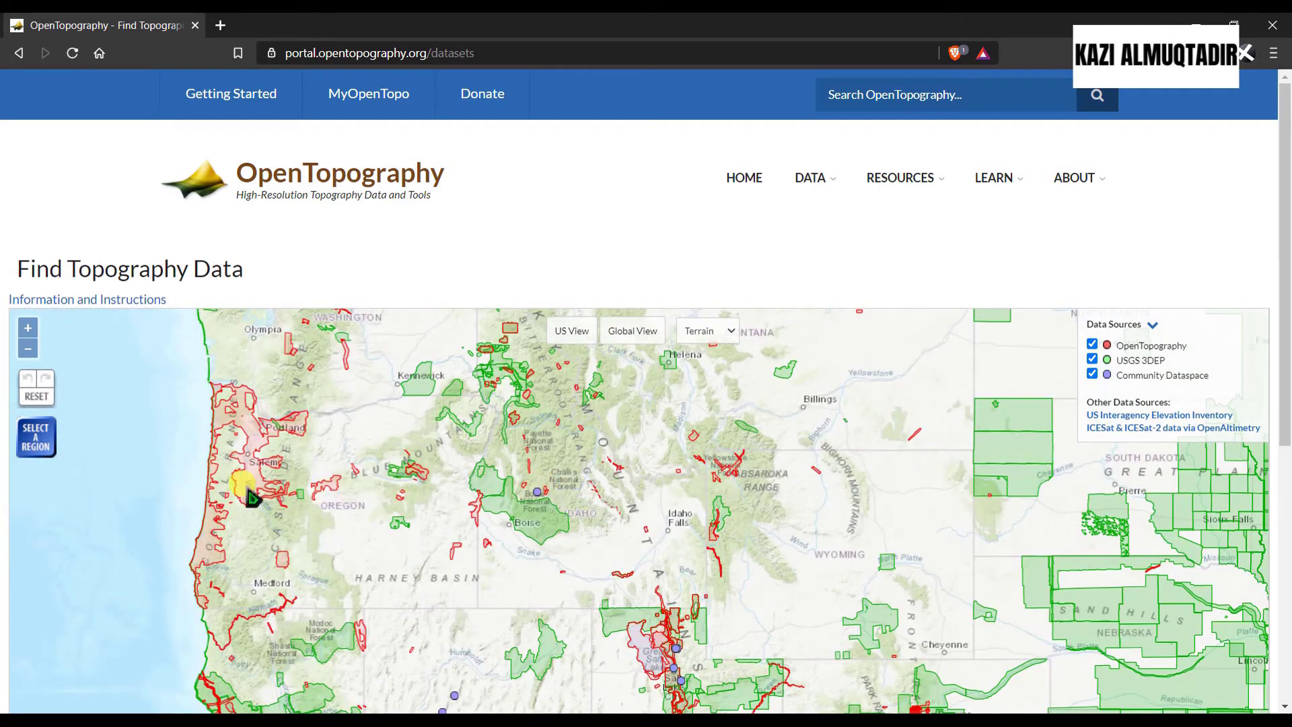
Step: Zoom and pan the map to Washburn Butte near Brownsville, Oregon, and start selecting a region
{"action": "scroll", "coordinate": [253, 490], "scroll_direction": "up", "scroll_amount": 5}
{"action": "scroll", "coordinate": [324, 462], "scroll_direction": "up", "scroll_amount": 2}
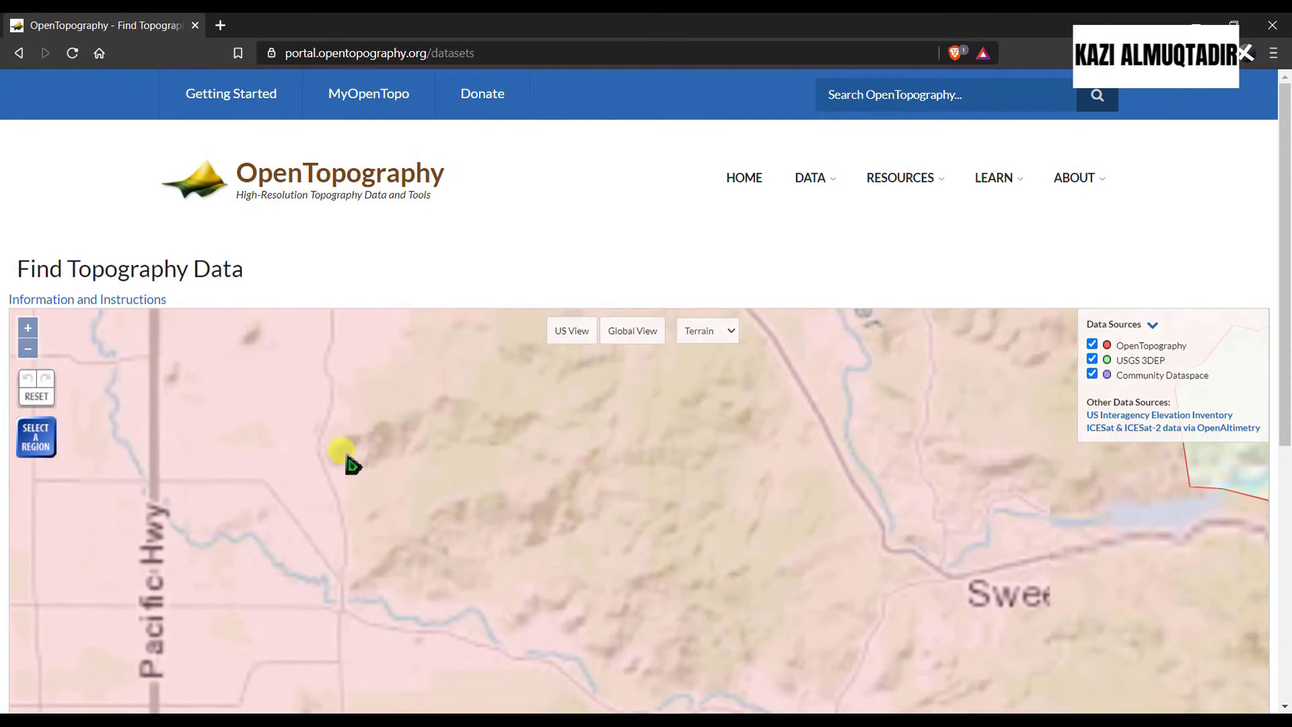
{"action": "scroll", "coordinate": [350, 464], "scroll_direction": "up", "scroll_amount": 1}
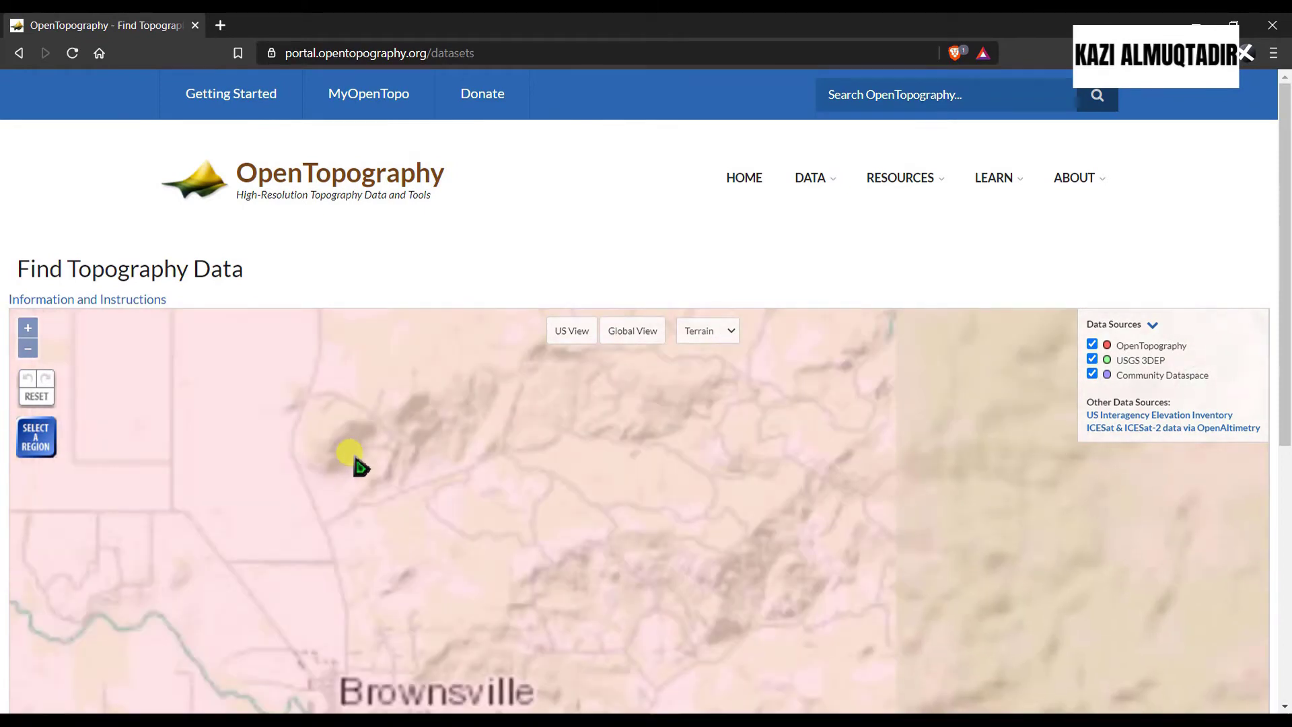
{"action": "scroll", "coordinate": [356, 465], "scroll_direction": "up", "scroll_amount": 1}
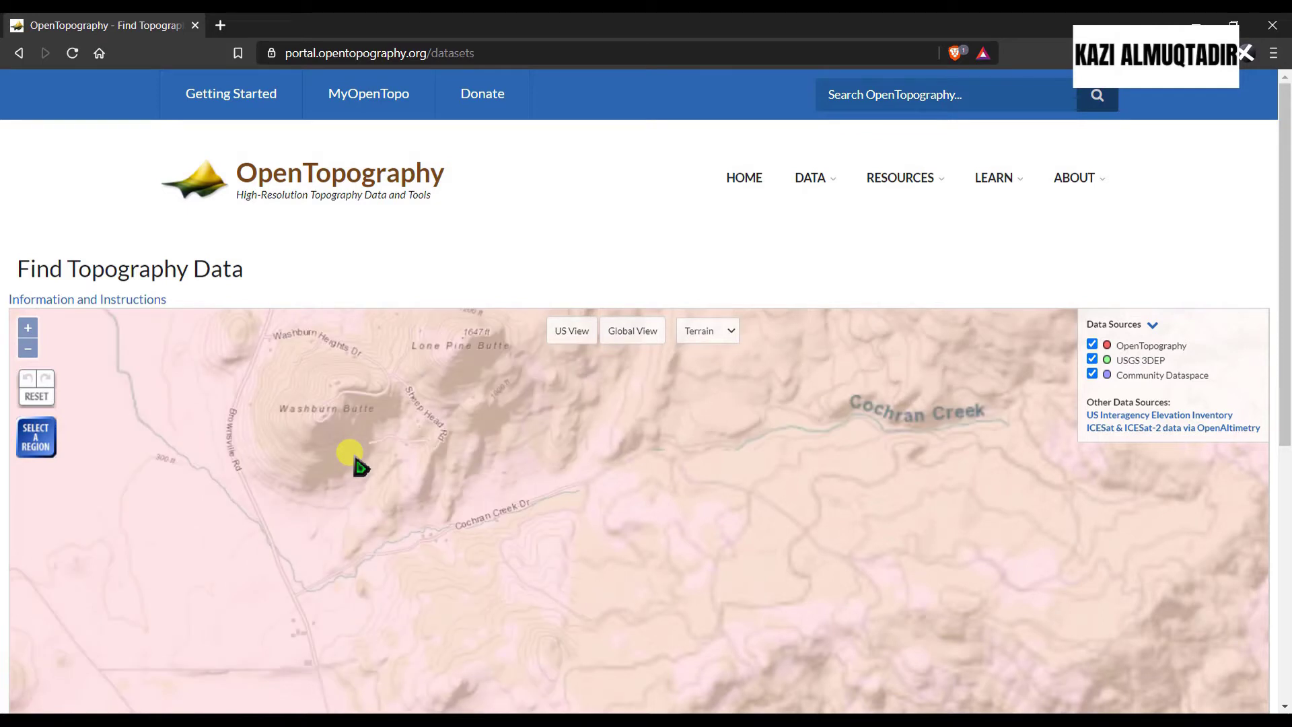
{"action": "left_click_drag", "start_coordinate": [357, 462], "coordinate": [696, 469]}
{"action": "scroll", "coordinate": [697, 470], "scroll_direction": "up", "scroll_amount": 2}
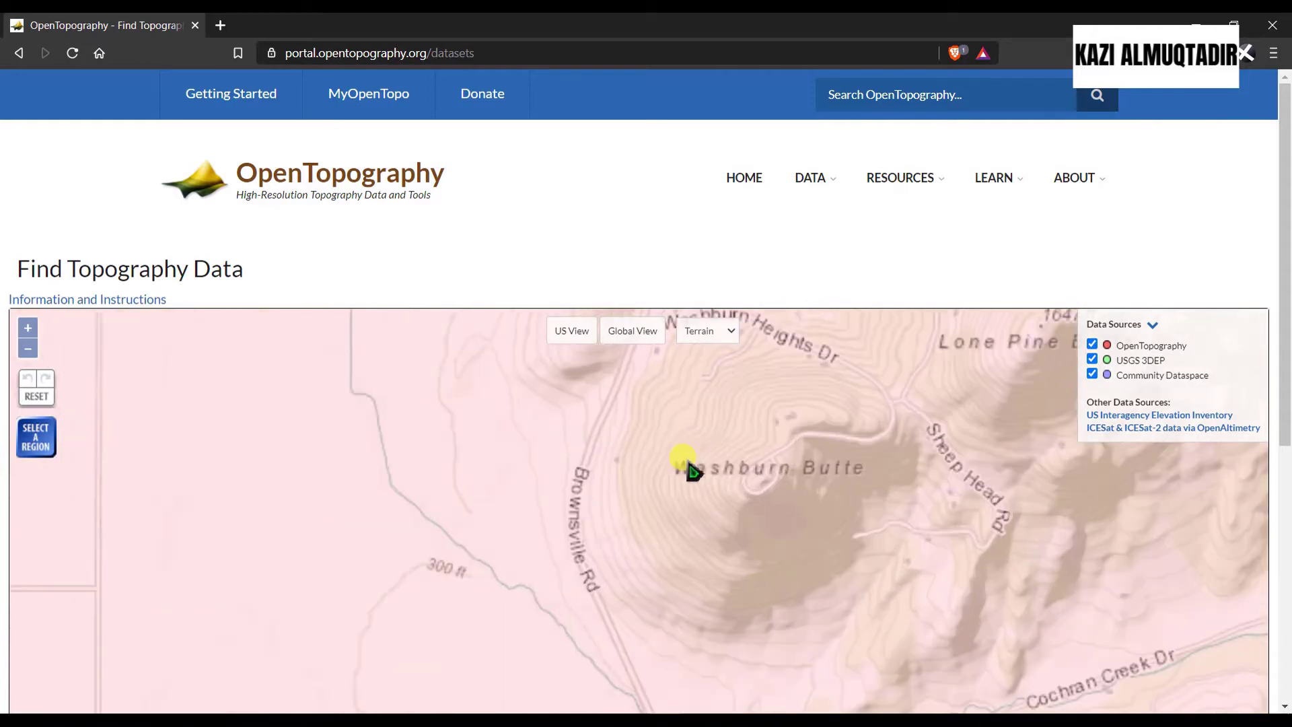
{"action": "left_click", "coordinate": [35, 438]}
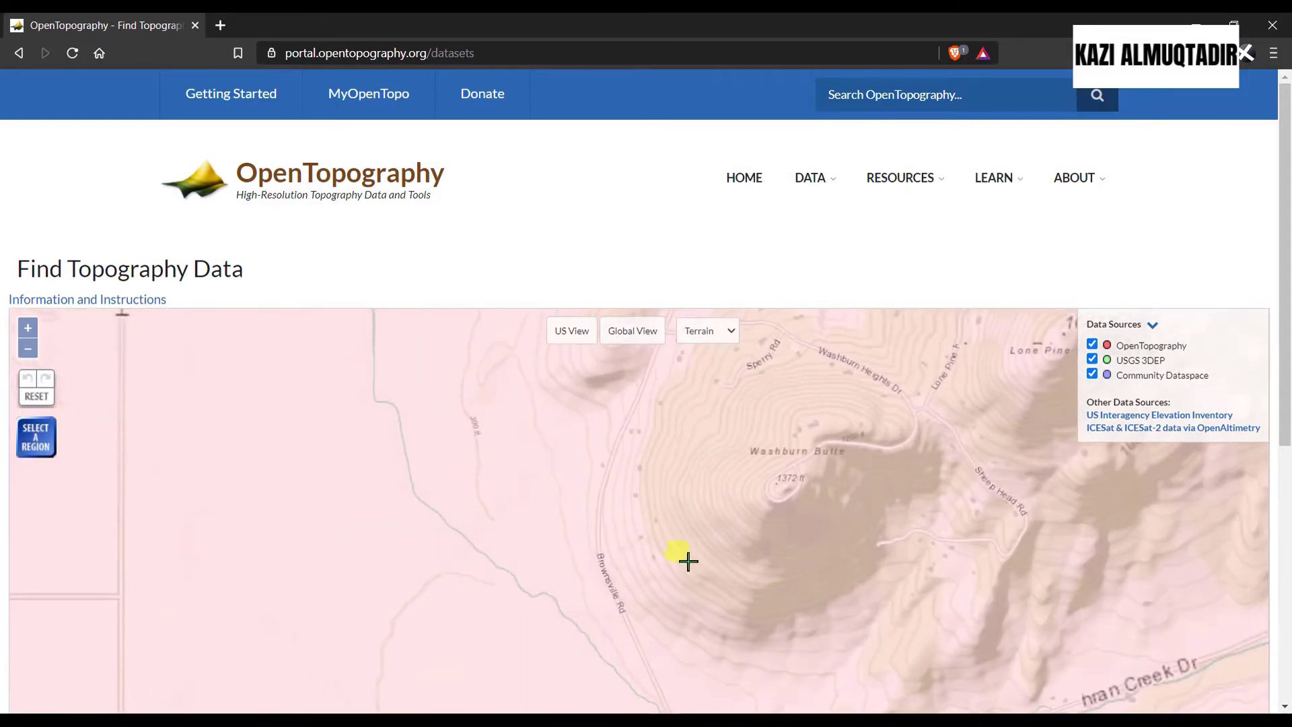
Step: Outline an area beside Washburn Butte and open the Oregon DOGAMI lidar point cloud options
{"action": "left_click_drag", "start_coordinate": [531, 411], "coordinate": [744, 577]}
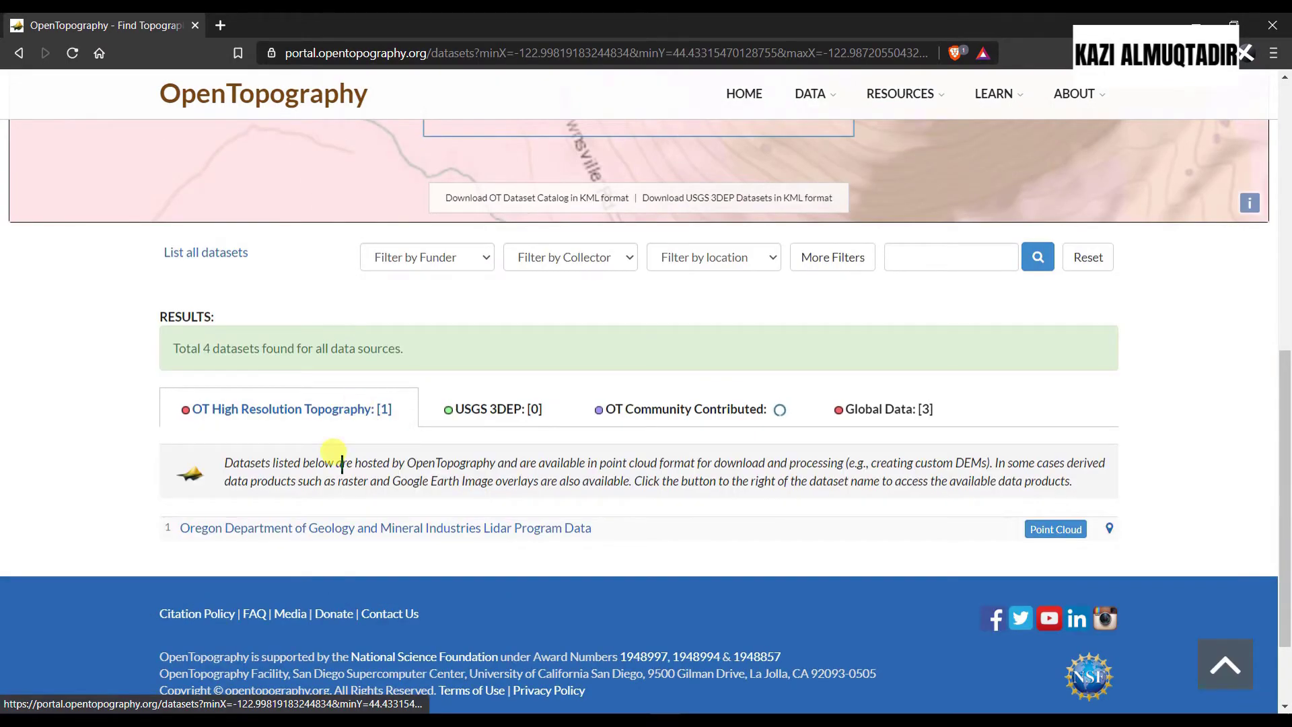
{"action": "left_click", "coordinate": [1038, 532]}
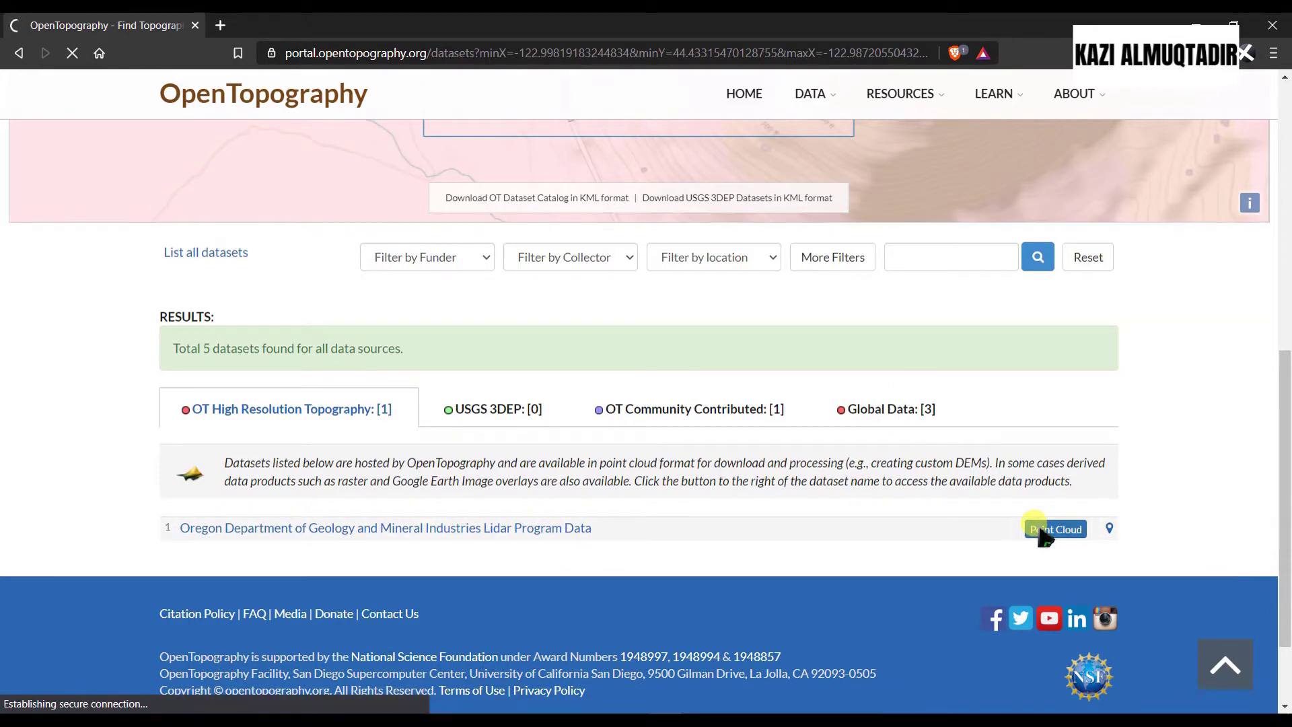
{"action": "scroll", "coordinate": [76, 483], "scroll_direction": "down", "scroll_amount": 4}
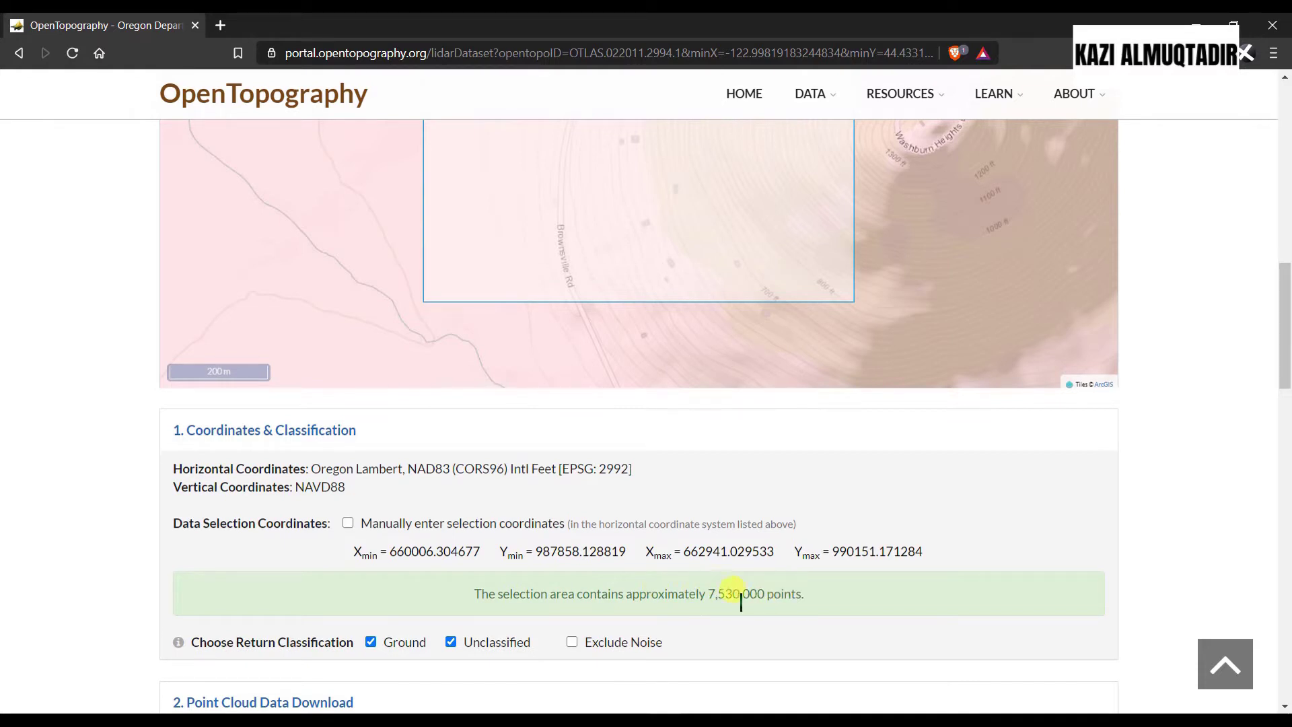
{"action": "scroll", "coordinate": [334, 598], "scroll_direction": "down", "scroll_amount": 3}
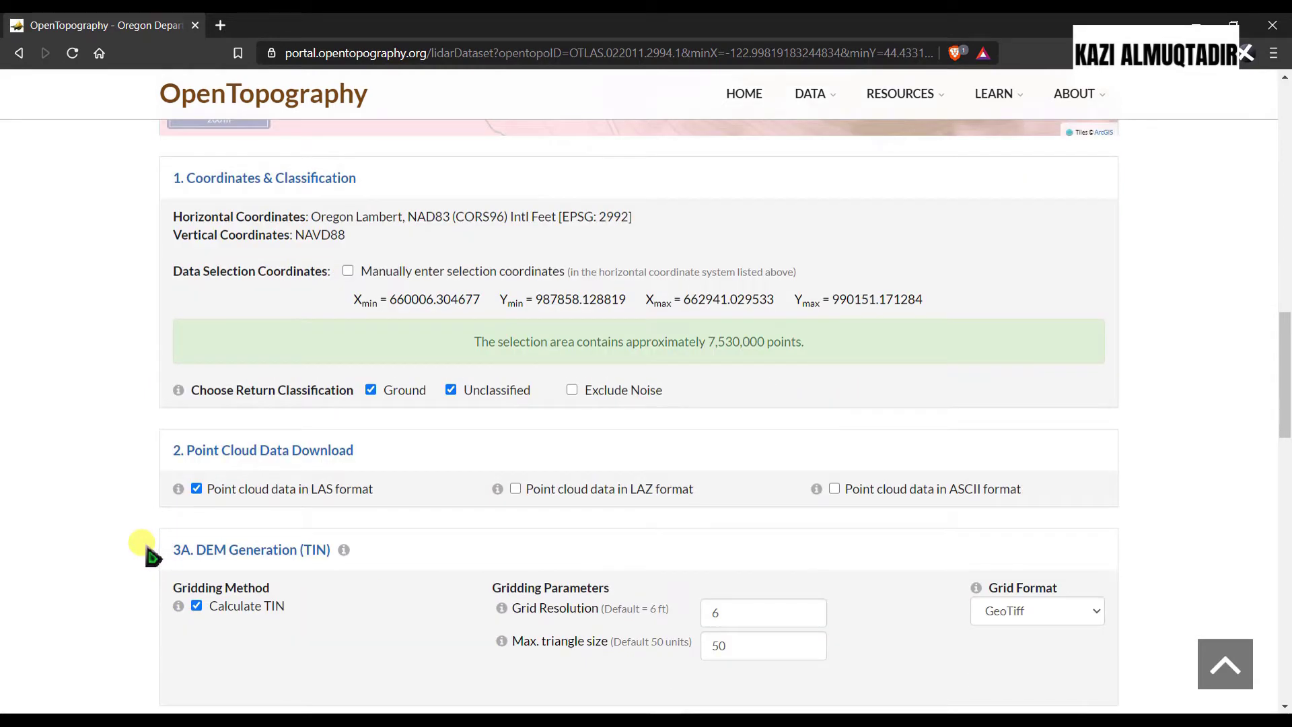
Step: Turn off Calculate TIN and scroll down to the Job Description form
{"action": "left_click", "coordinate": [196, 606]}
{"action": "scroll", "coordinate": [95, 609], "scroll_direction": "down", "scroll_amount": 2}
{"action": "scroll", "coordinate": [99, 603], "scroll_direction": "down", "scroll_amount": 1}
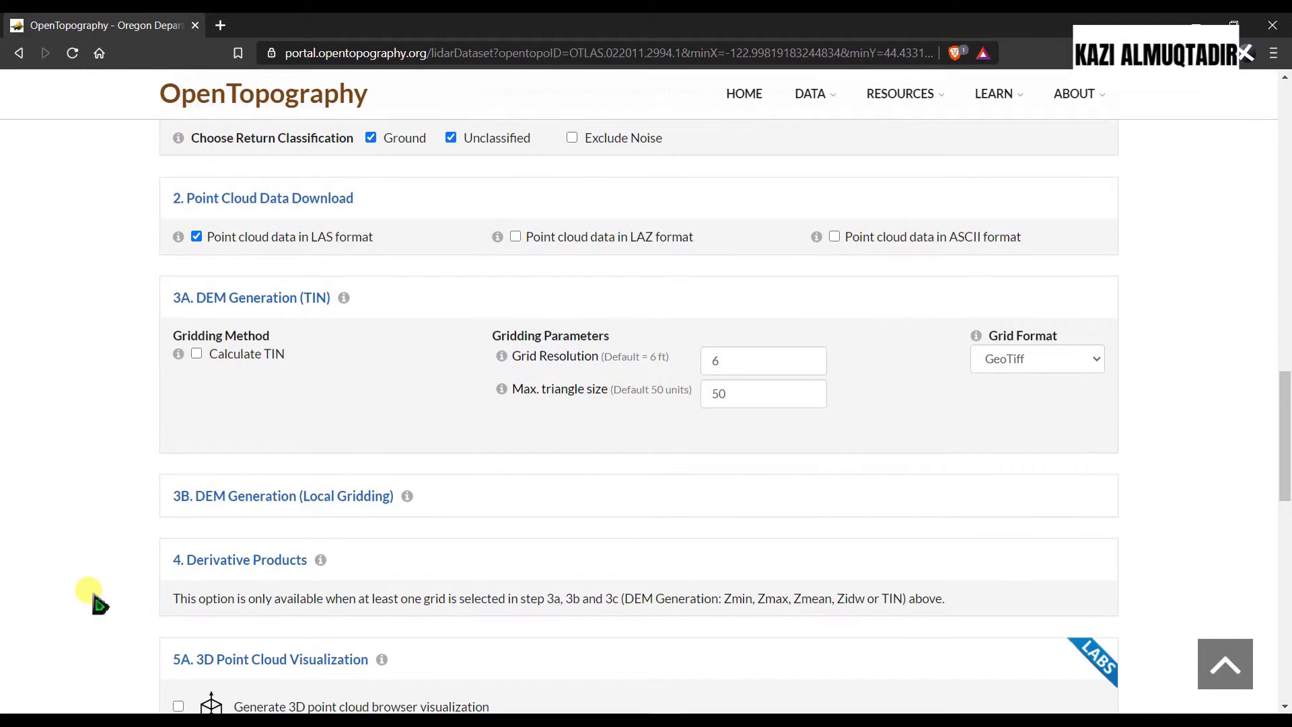
{"action": "scroll", "coordinate": [99, 604], "scroll_direction": "down", "scroll_amount": 7}
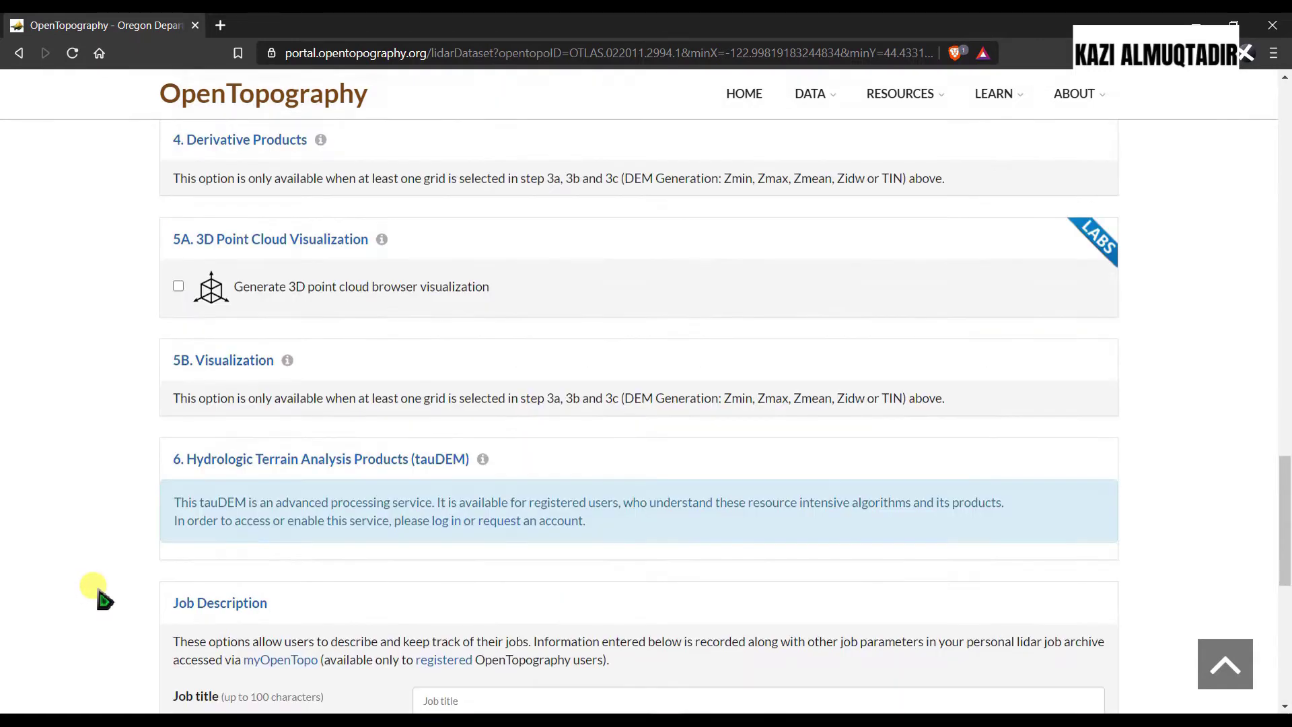
Step: Enter a job title, description 'Creating NDSM' and a notification e-mail, then submit the job
{"action": "scroll", "coordinate": [98, 598], "scroll_direction": "down", "scroll_amount": 1}
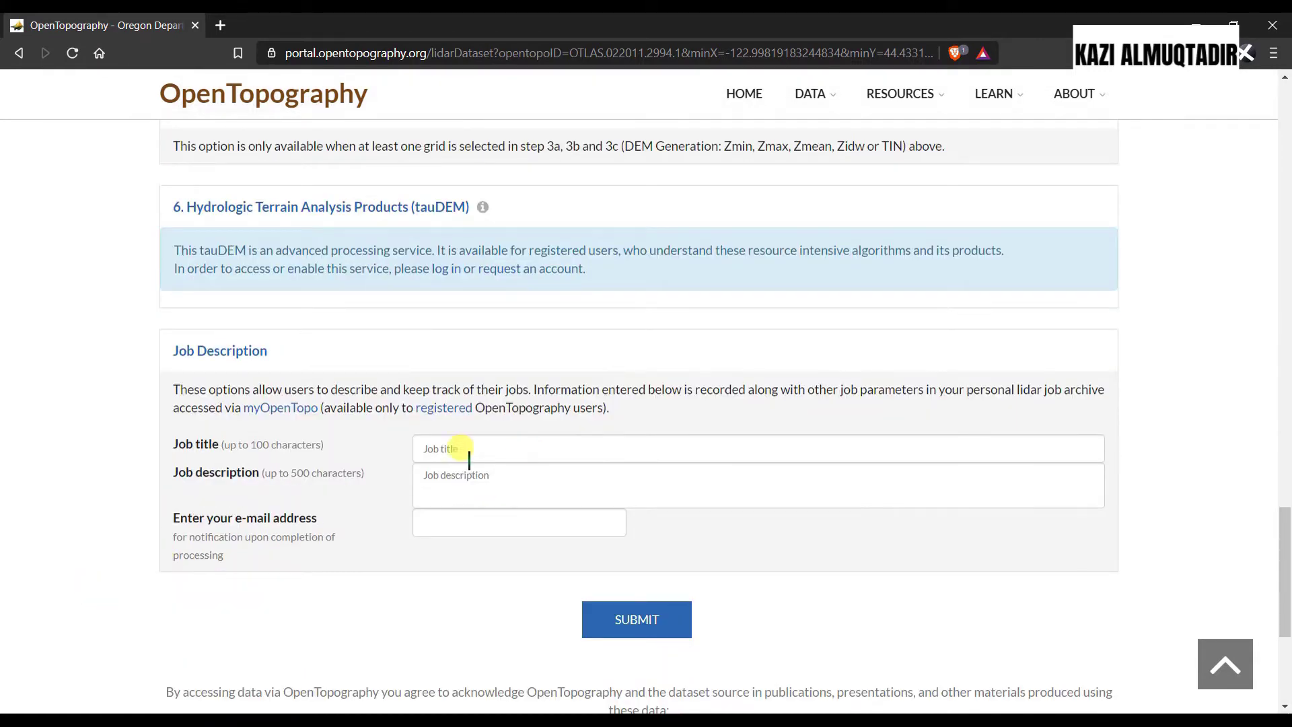
{"action": "left_click", "coordinate": [445, 448]}
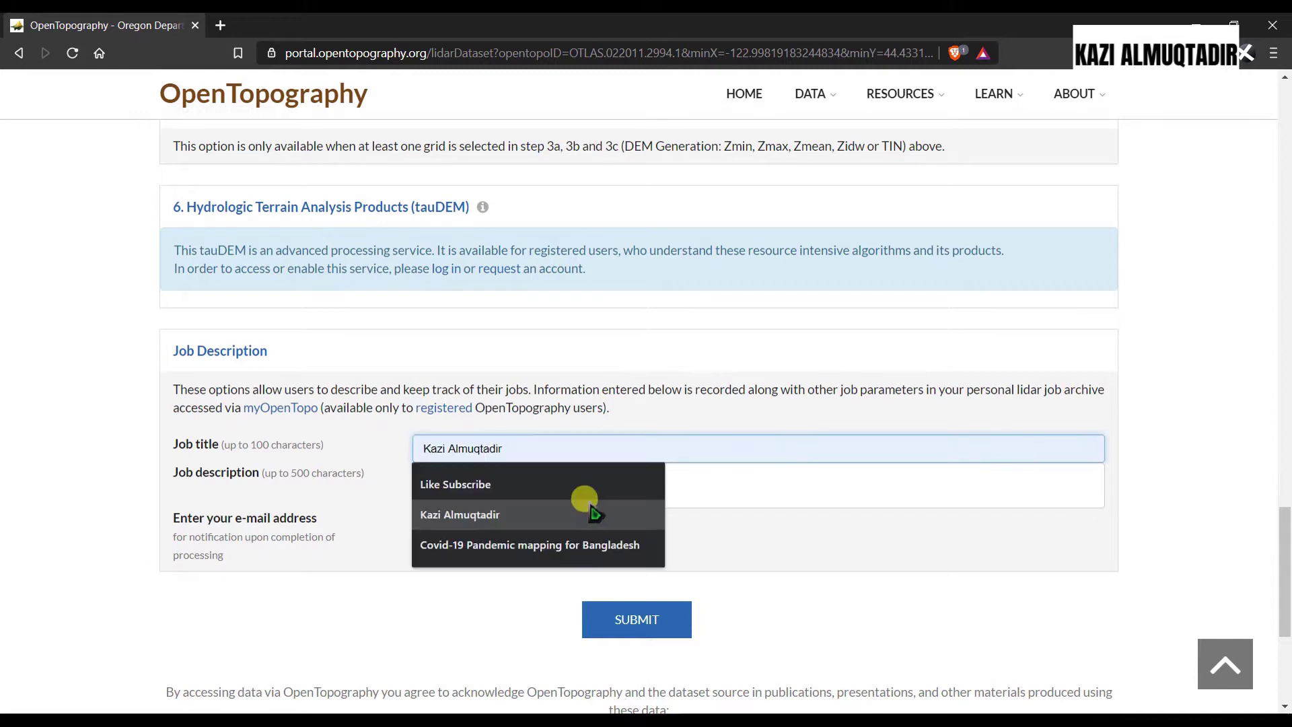
{"action": "left_click", "coordinate": [465, 514]}
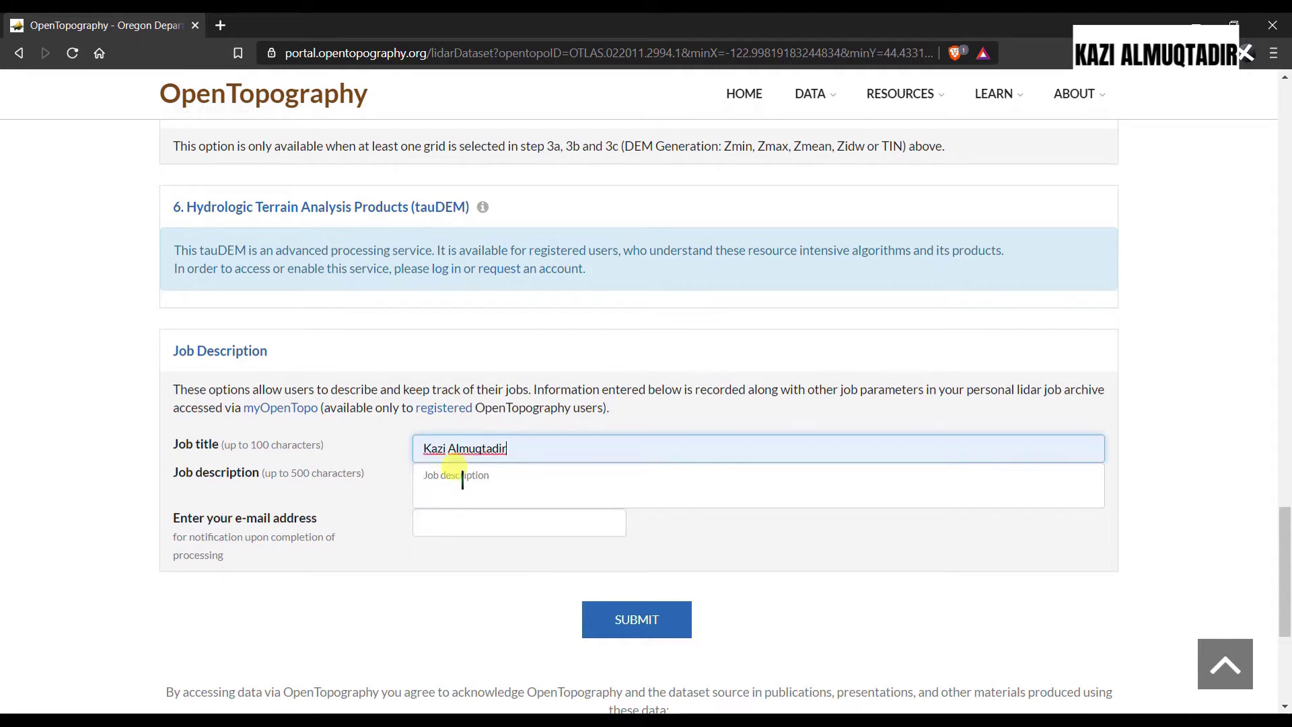
{"action": "left_click", "coordinate": [473, 479]}
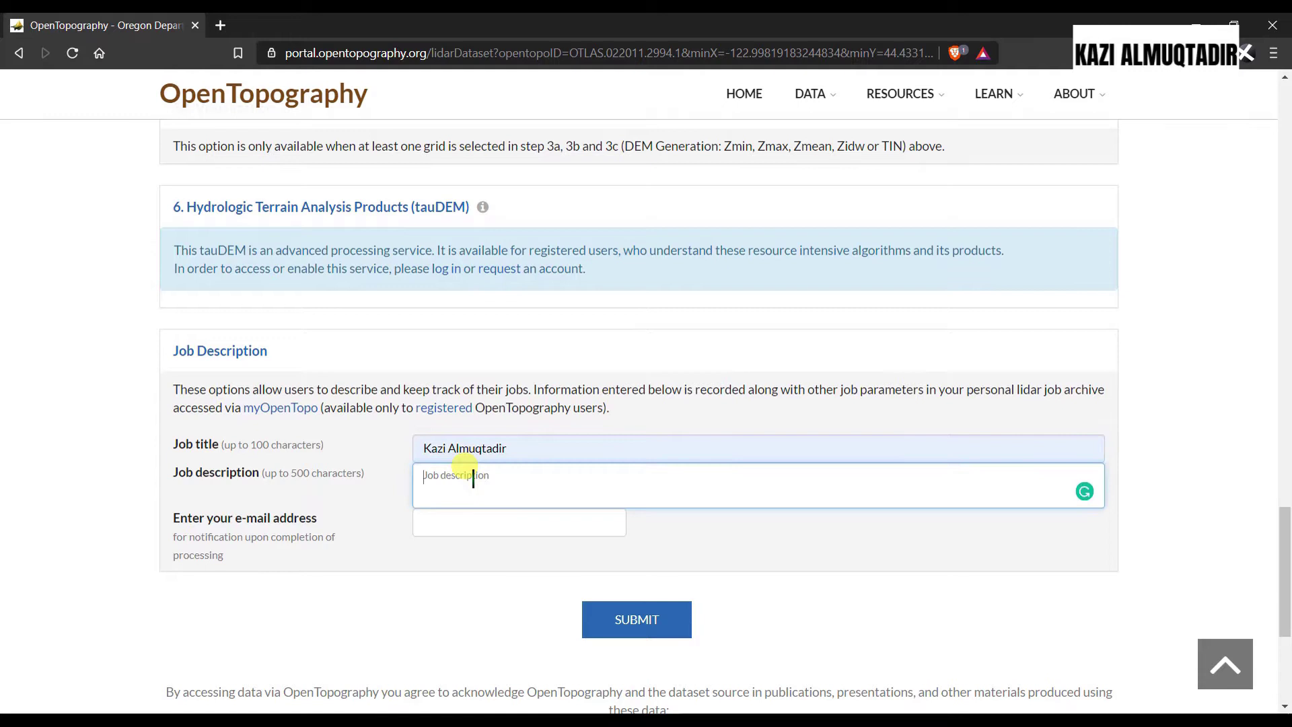
{"action": "type", "text": "Creating NDSM"}
{"action": "left_click", "coordinate": [461, 522]}
{"action": "left_click", "coordinate": [455, 565]}
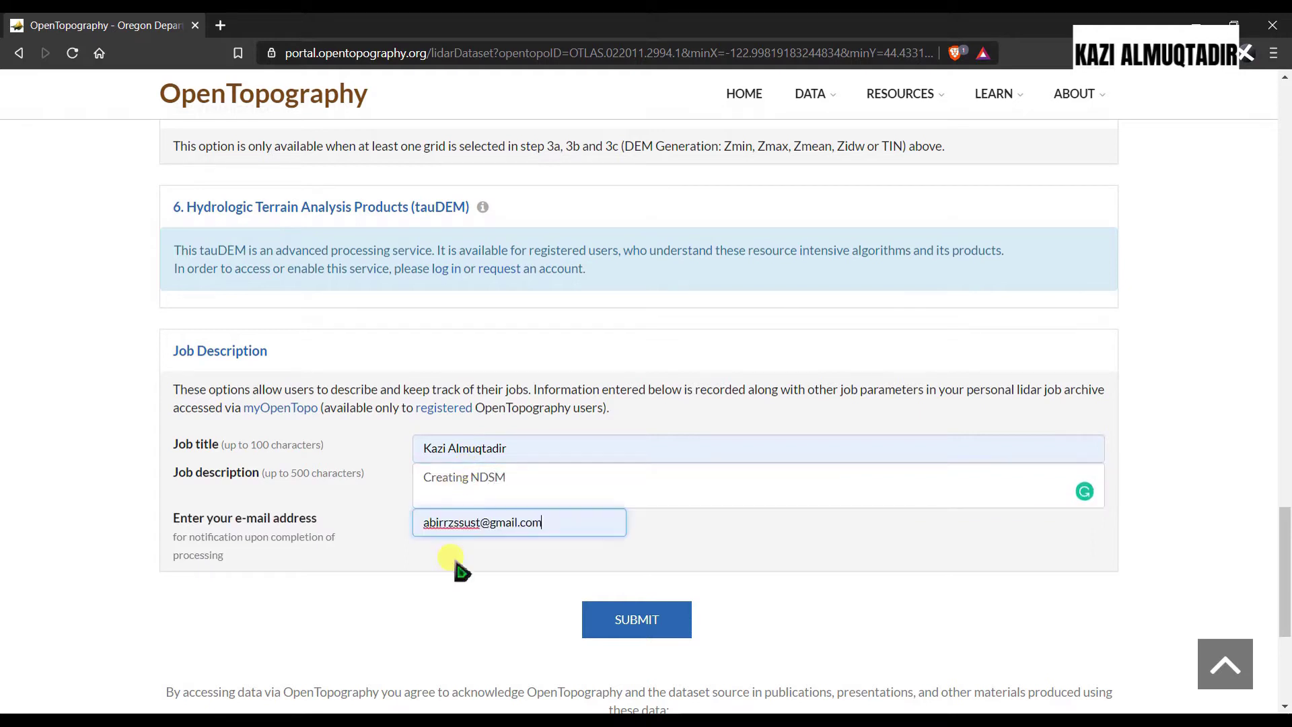
{"action": "left_click", "coordinate": [656, 623]}
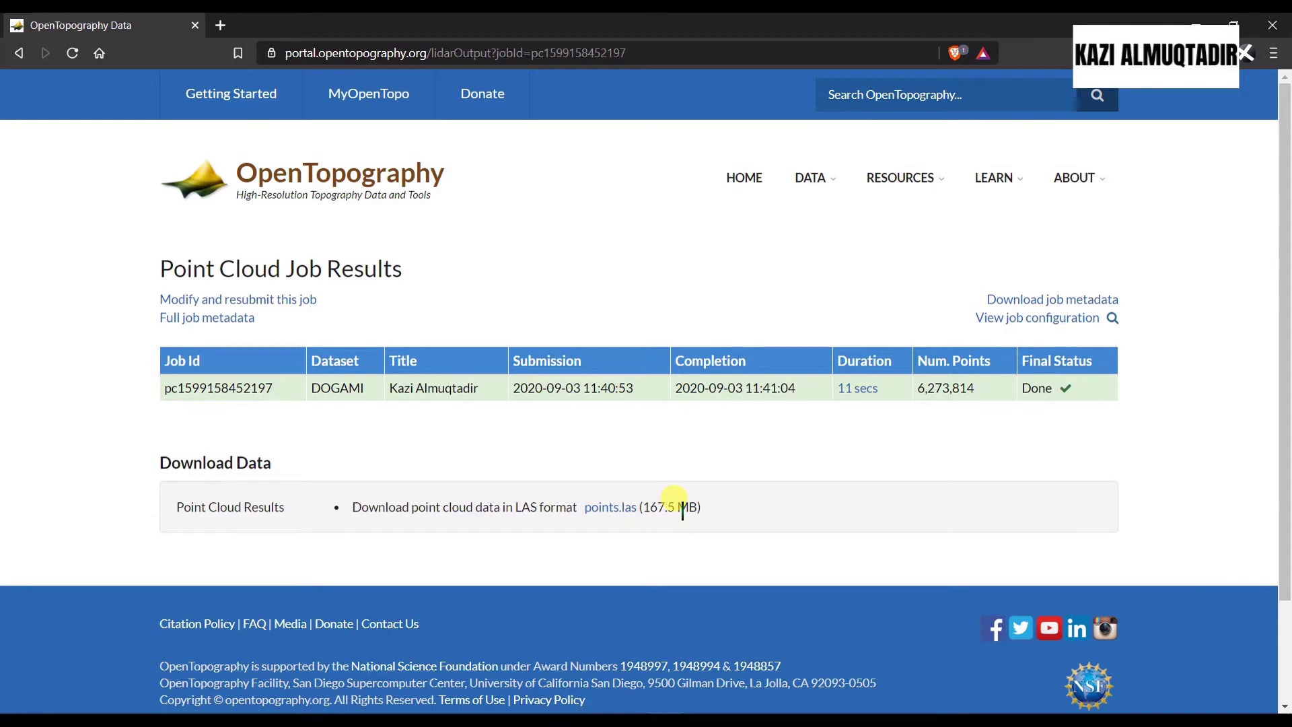
Step: Save the points.las download into the LiDAR data folder
{"action": "left_click", "coordinate": [617, 509]}
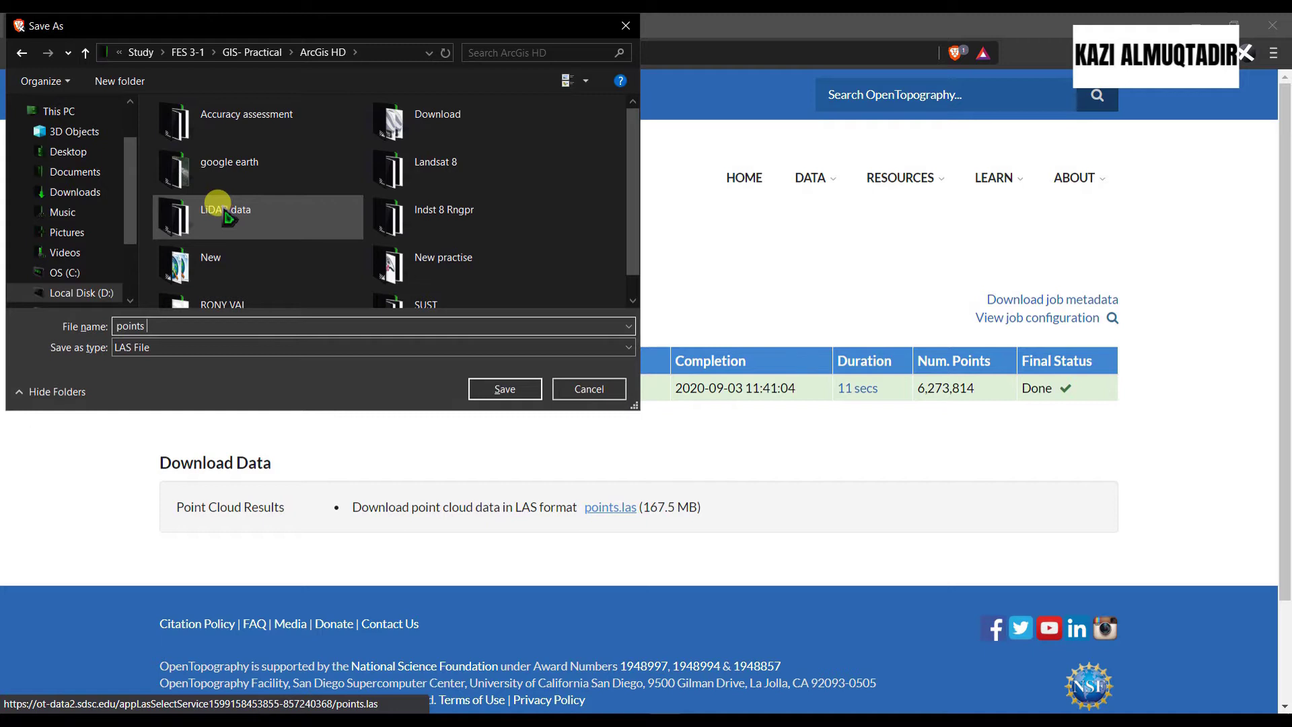
{"action": "left_click", "coordinate": [214, 219]}
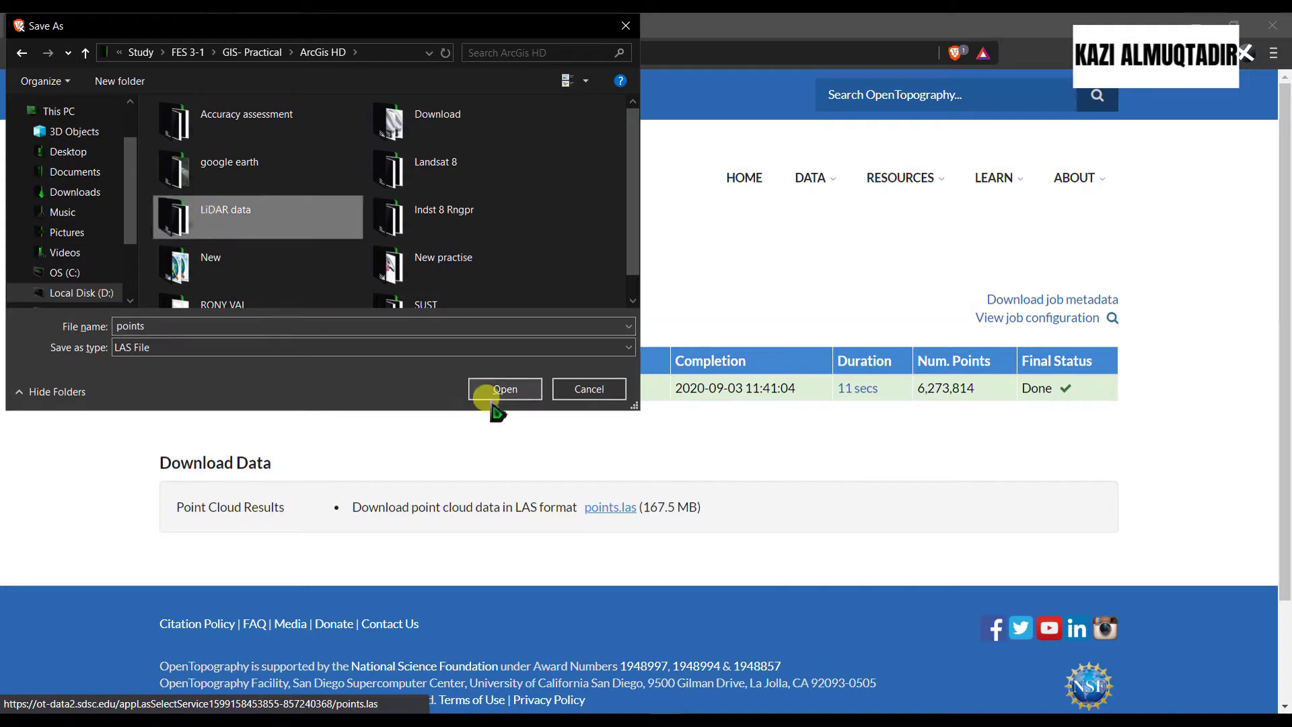
{"action": "left_click", "coordinate": [505, 390]}
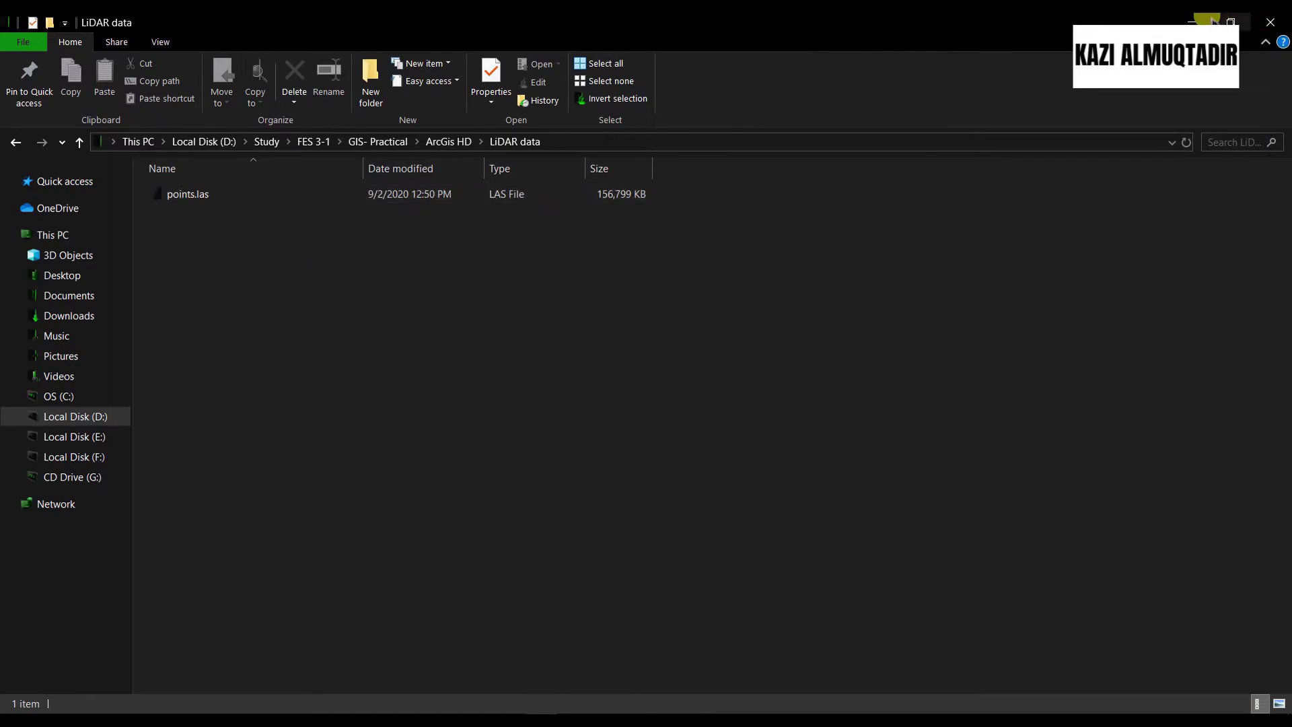
Step: Minimize the file browser and restore ArcMap from the taskbar
{"action": "left_click", "coordinate": [1191, 22]}
{"action": "mouse_move", "coordinate": [794, 690]}
{"action": "left_click", "coordinate": [780, 659]}
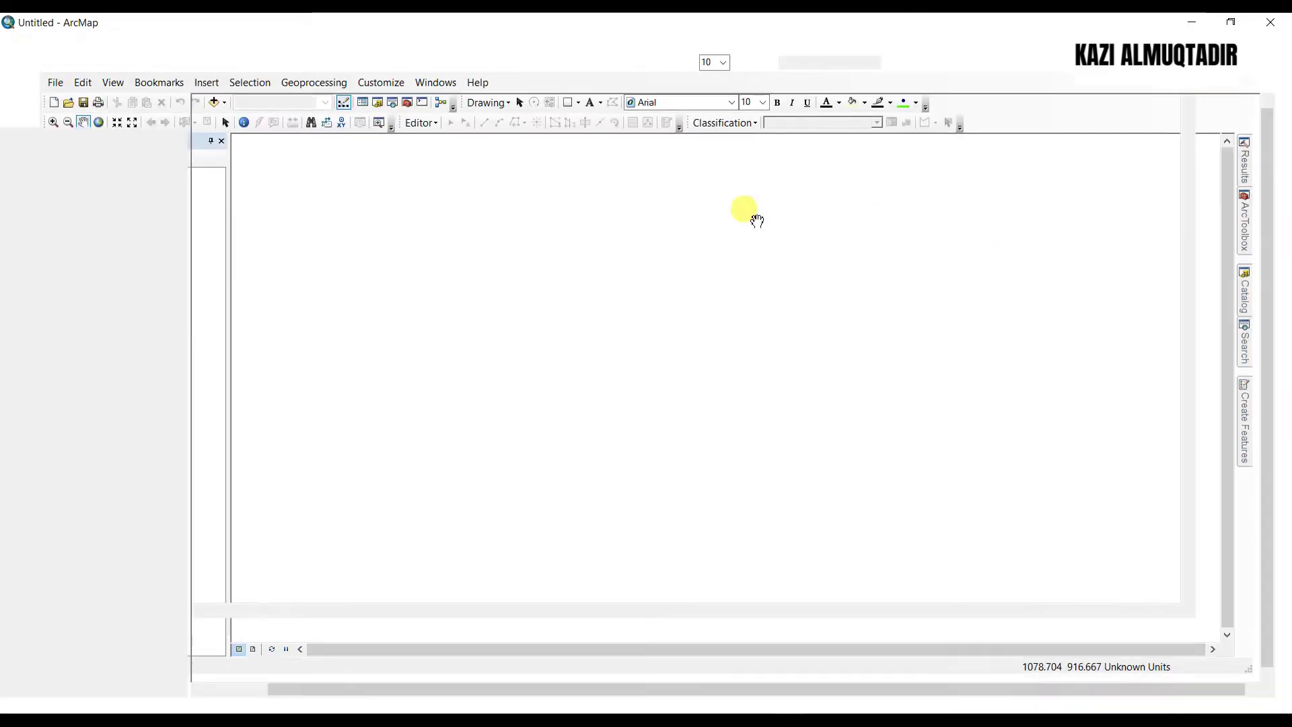
Step: Maximize the ArcMap window and dismiss the Add Data dialog without adding anything
{"action": "key", "text": "super+Up"}
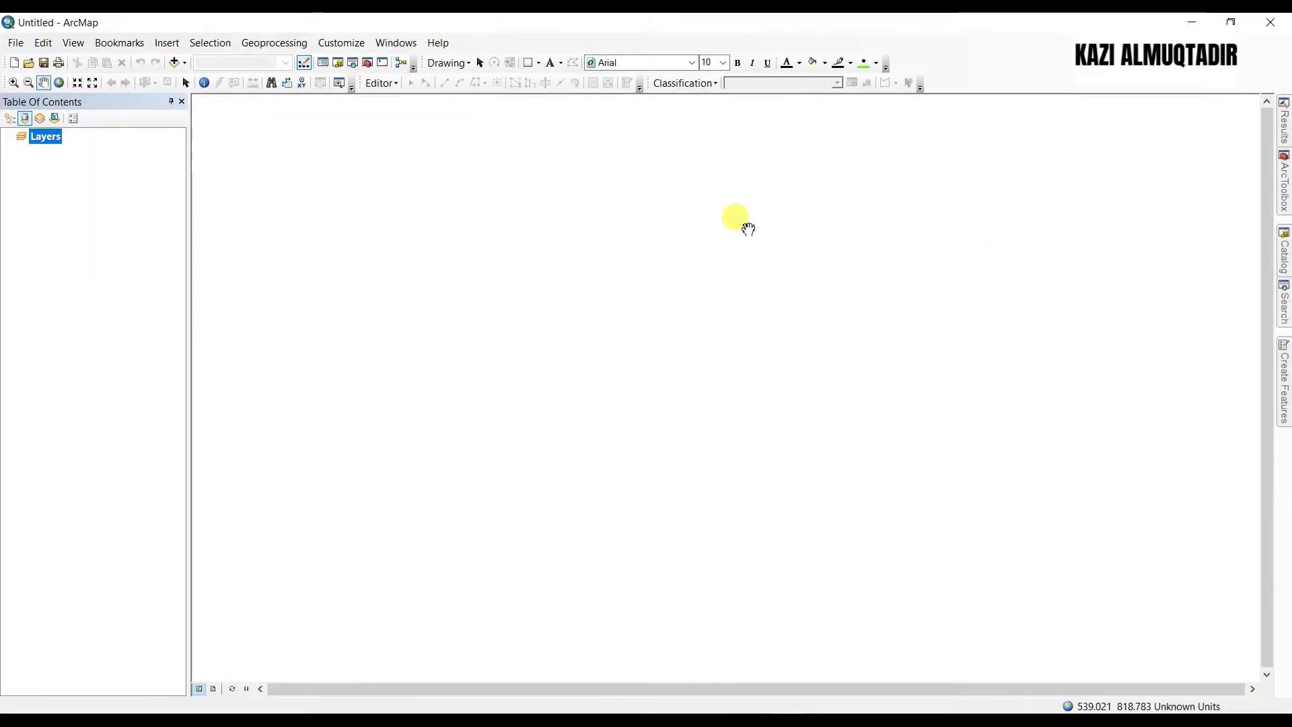
{"action": "left_click", "coordinate": [174, 63]}
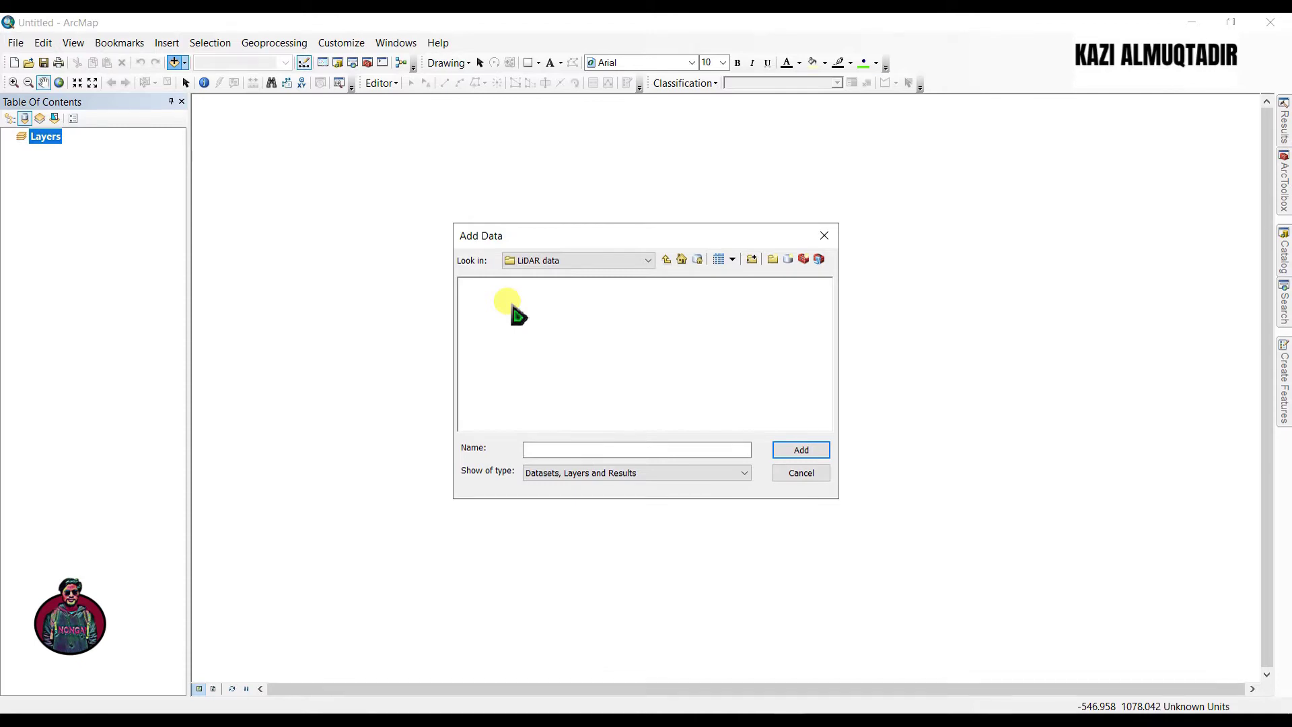
{"action": "left_click", "coordinate": [823, 237]}
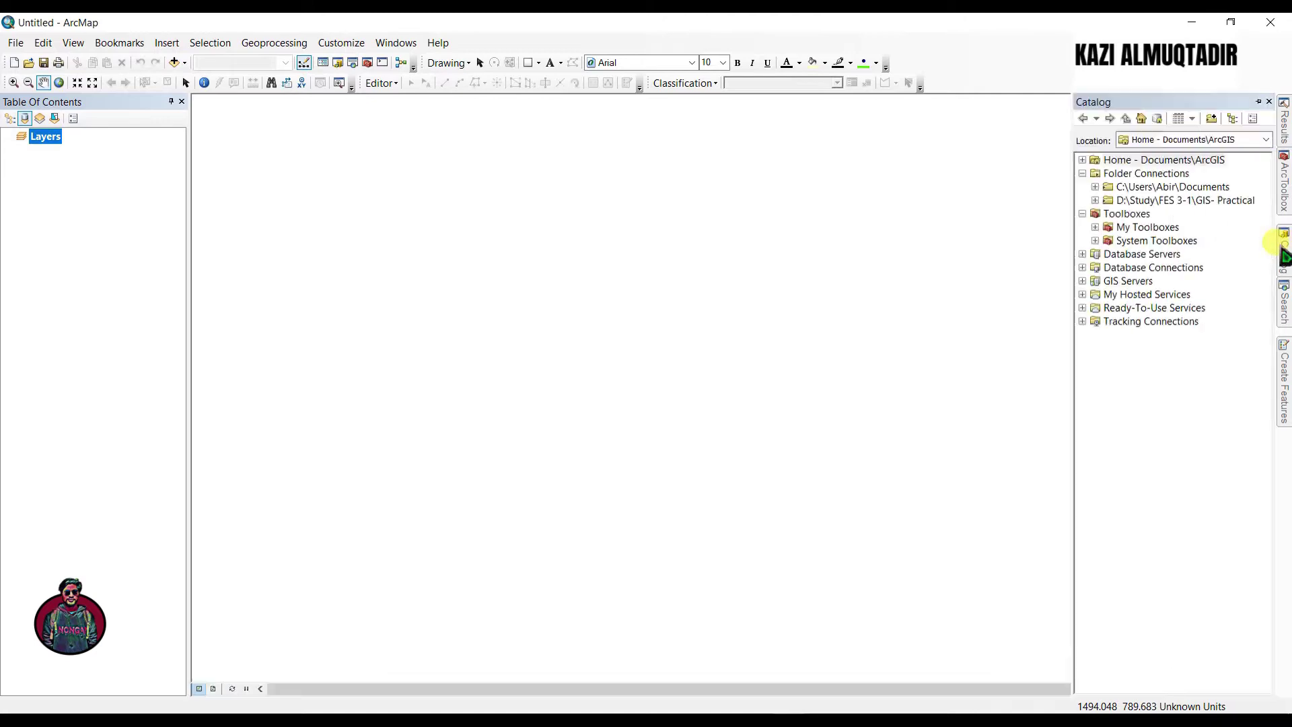
Step: In Catalog, create a folder named 'LiDAR point cloud' inside GIS- Practical > ArcGis
{"action": "left_click", "coordinate": [1095, 199]}
{"action": "left_click", "coordinate": [1108, 213]}
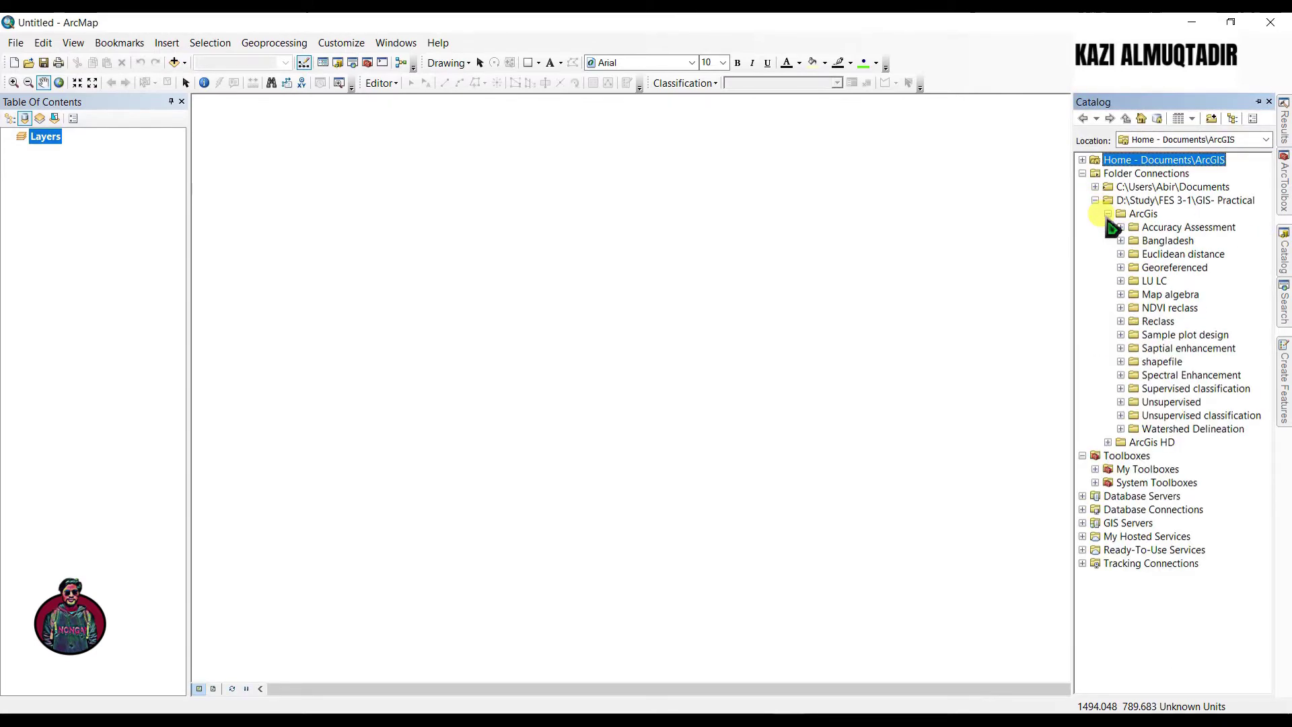
{"action": "left_click", "coordinate": [1140, 215]}
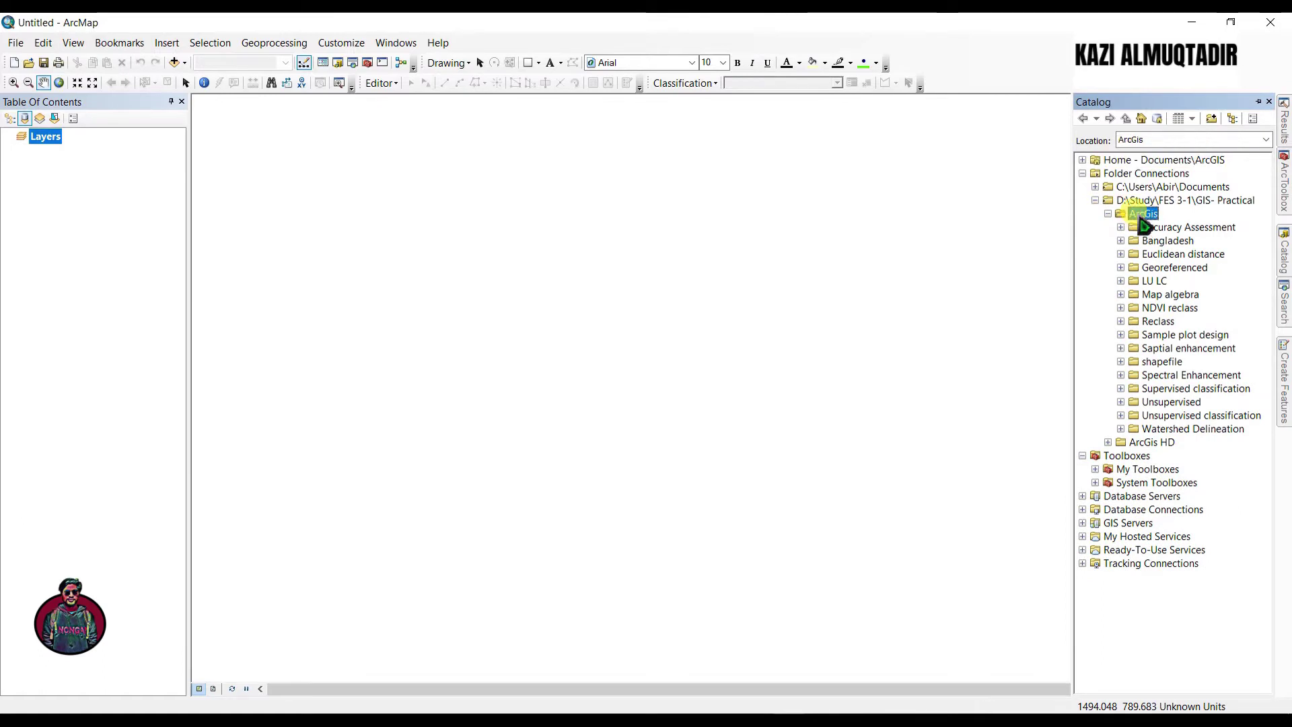
{"action": "right_click", "coordinate": [1140, 216]}
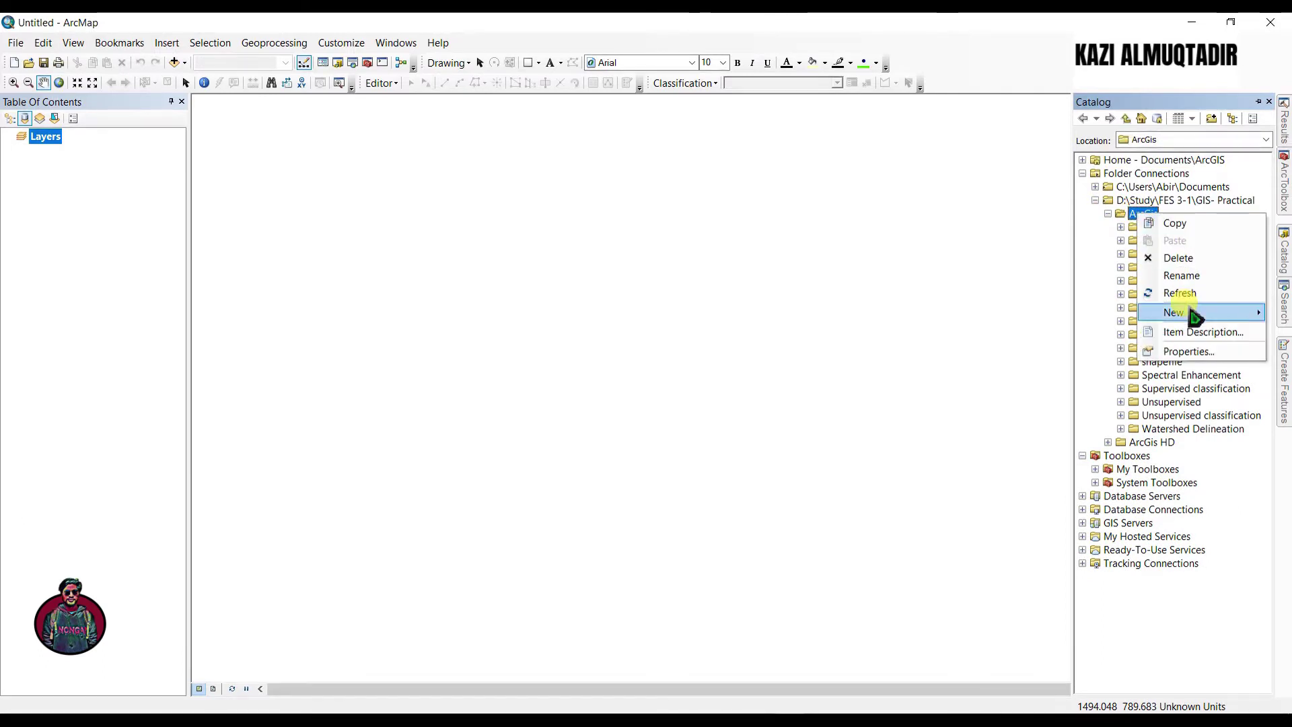
{"action": "mouse_move", "coordinate": [1192, 314]}
{"action": "left_click", "coordinate": [989, 314]}
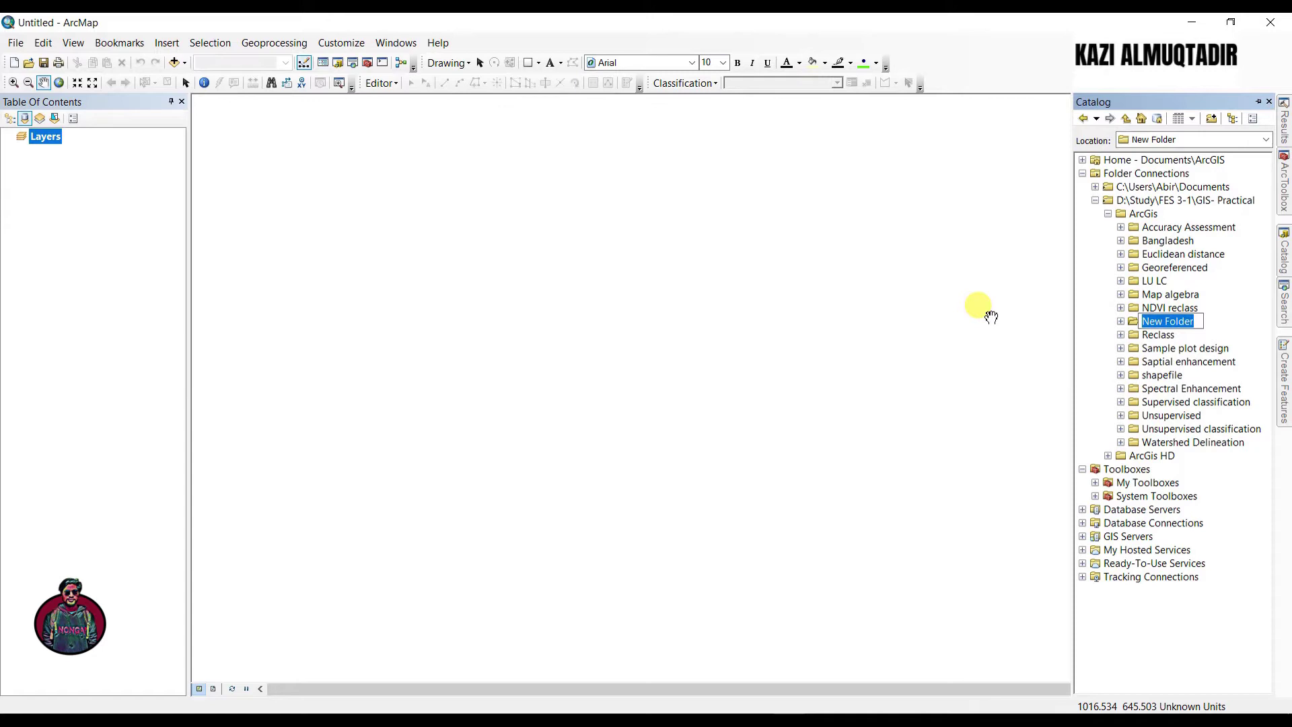
{"action": "type", "text": "Lid"}
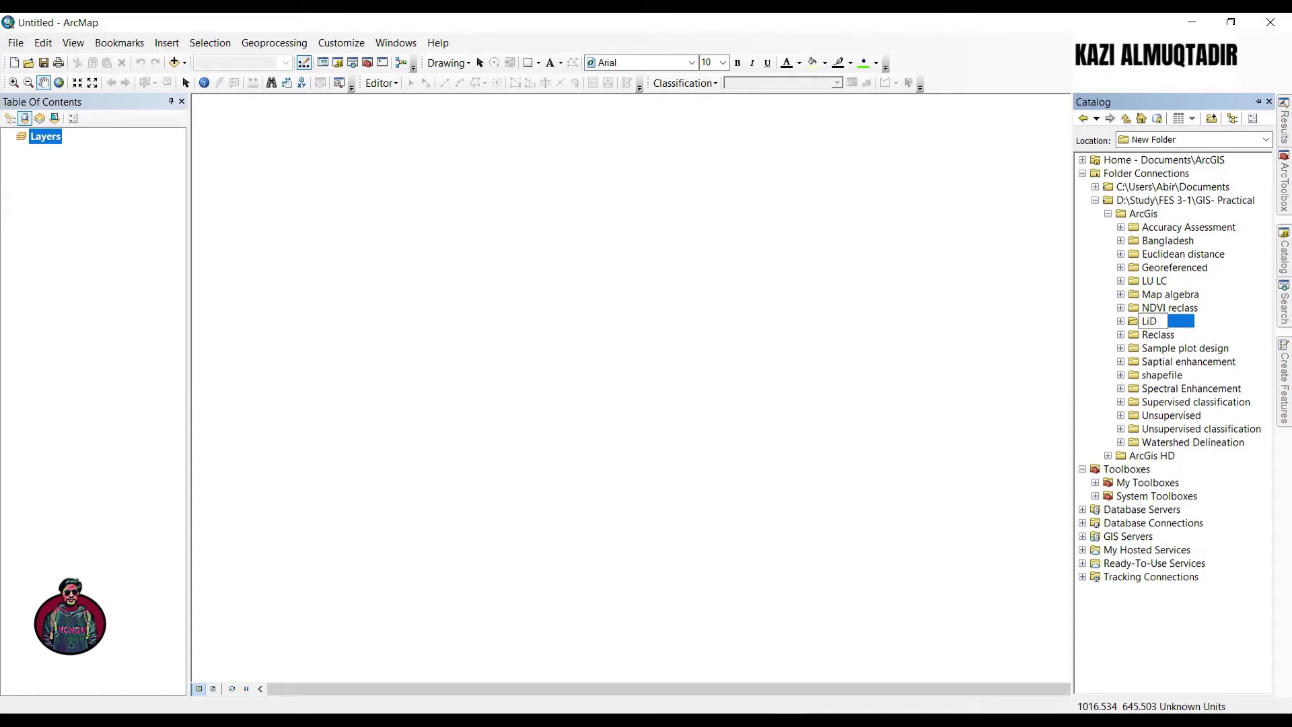
{"action": "type", "text": "AR poin"}
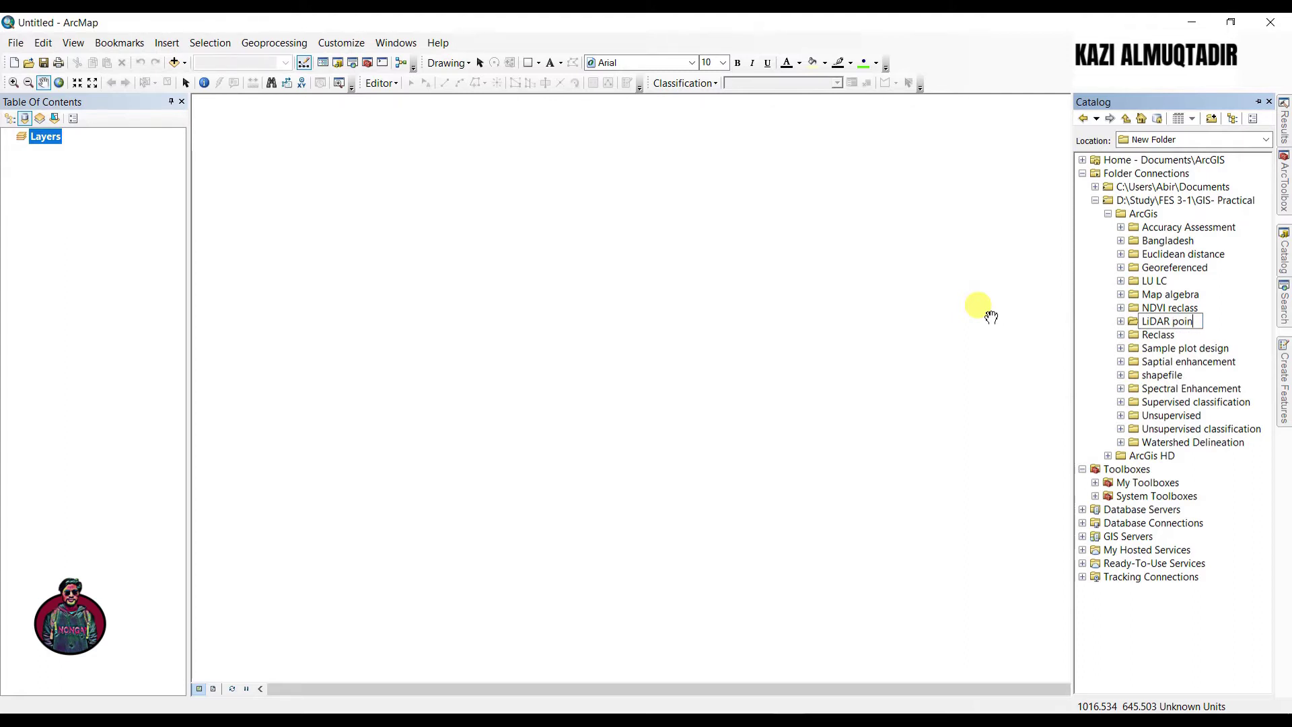
{"action": "type", "text": "t cloud"}
{"action": "key", "text": "Return"}
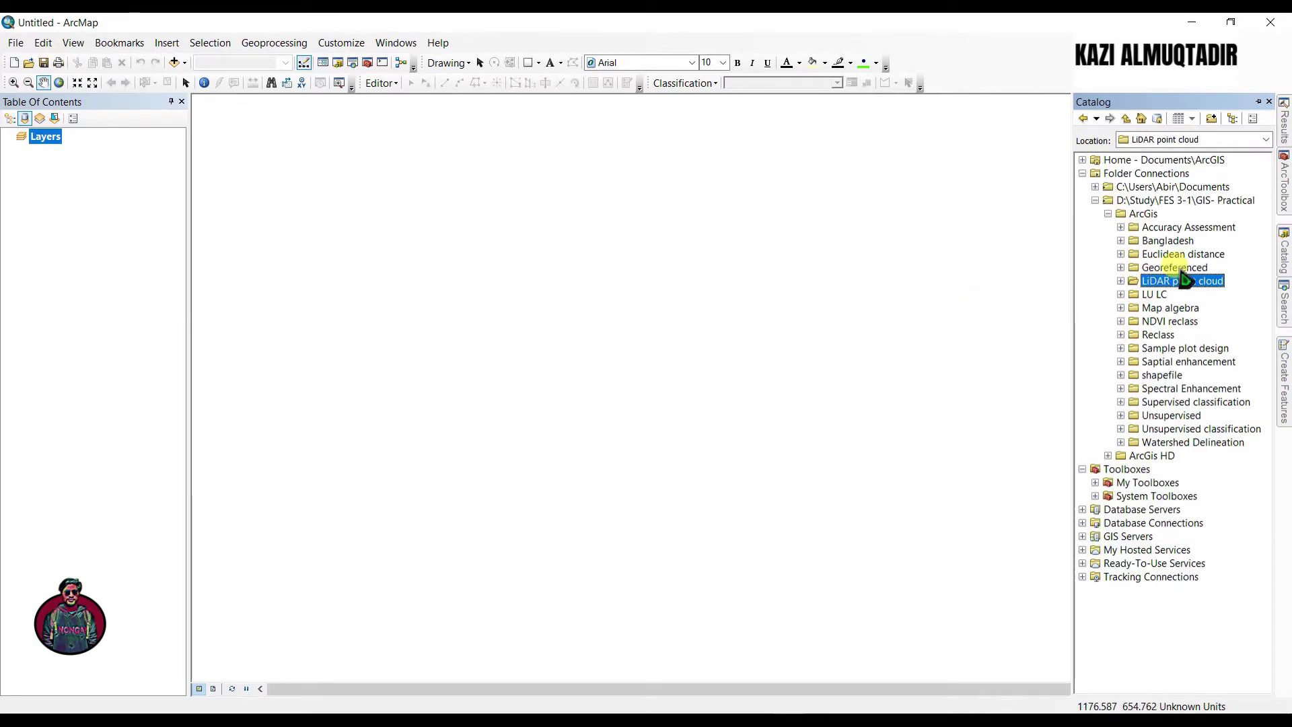
Step: Add a new LAS dataset to the LiDAR point cloud folder and name it LasDataset.lasd
{"action": "right_click", "coordinate": [1158, 276]}
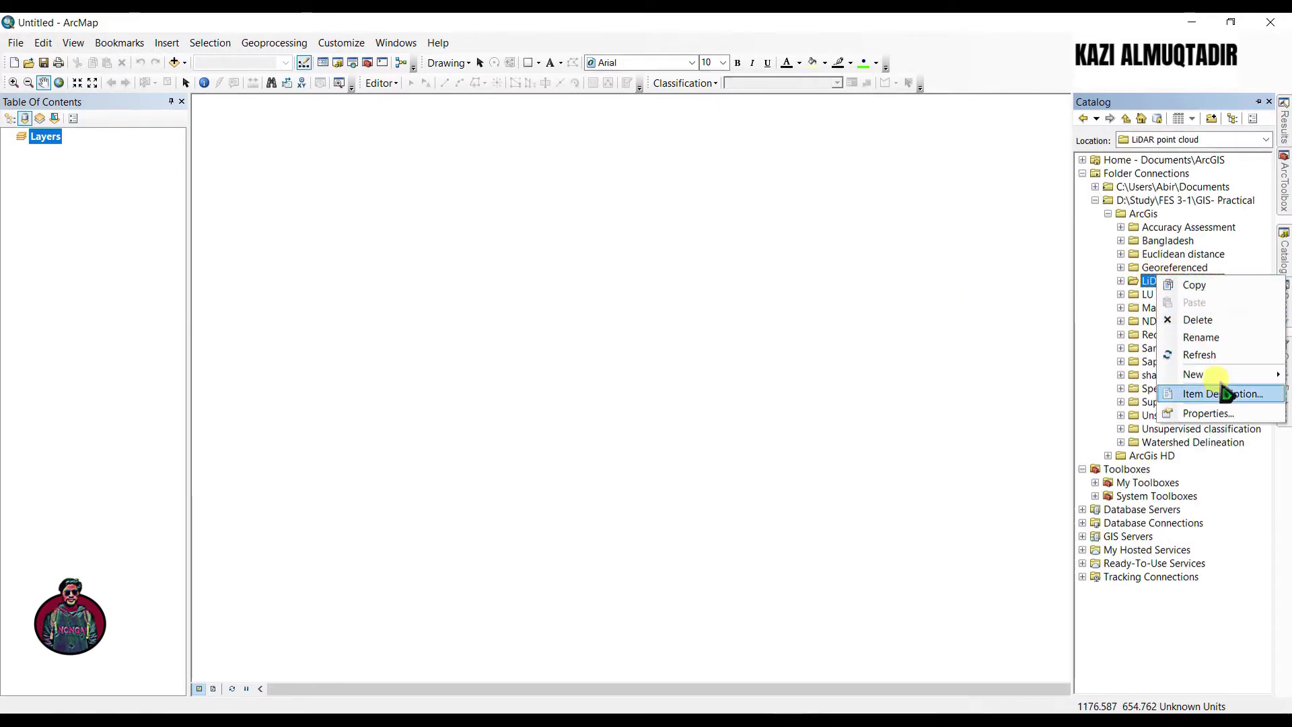
{"action": "mouse_move", "coordinate": [1214, 374]}
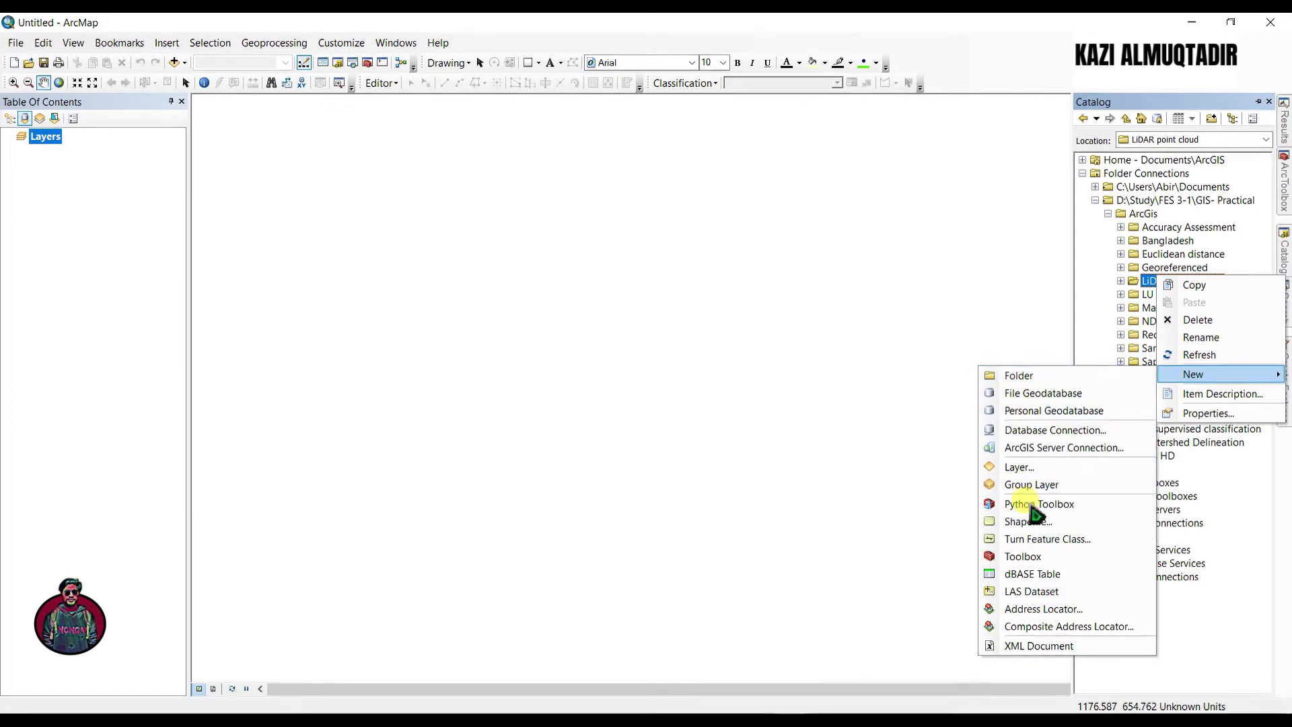
{"action": "left_click", "coordinate": [1026, 592]}
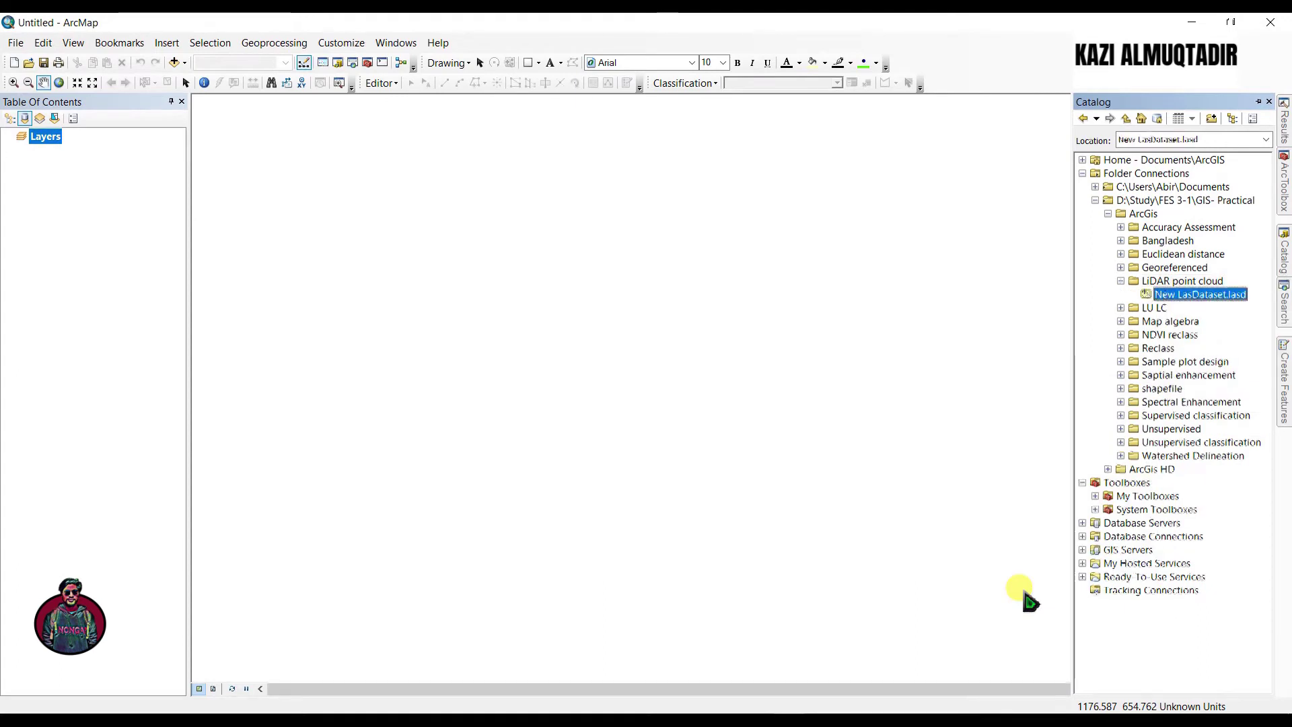
{"action": "left_click", "coordinate": [1174, 294]}
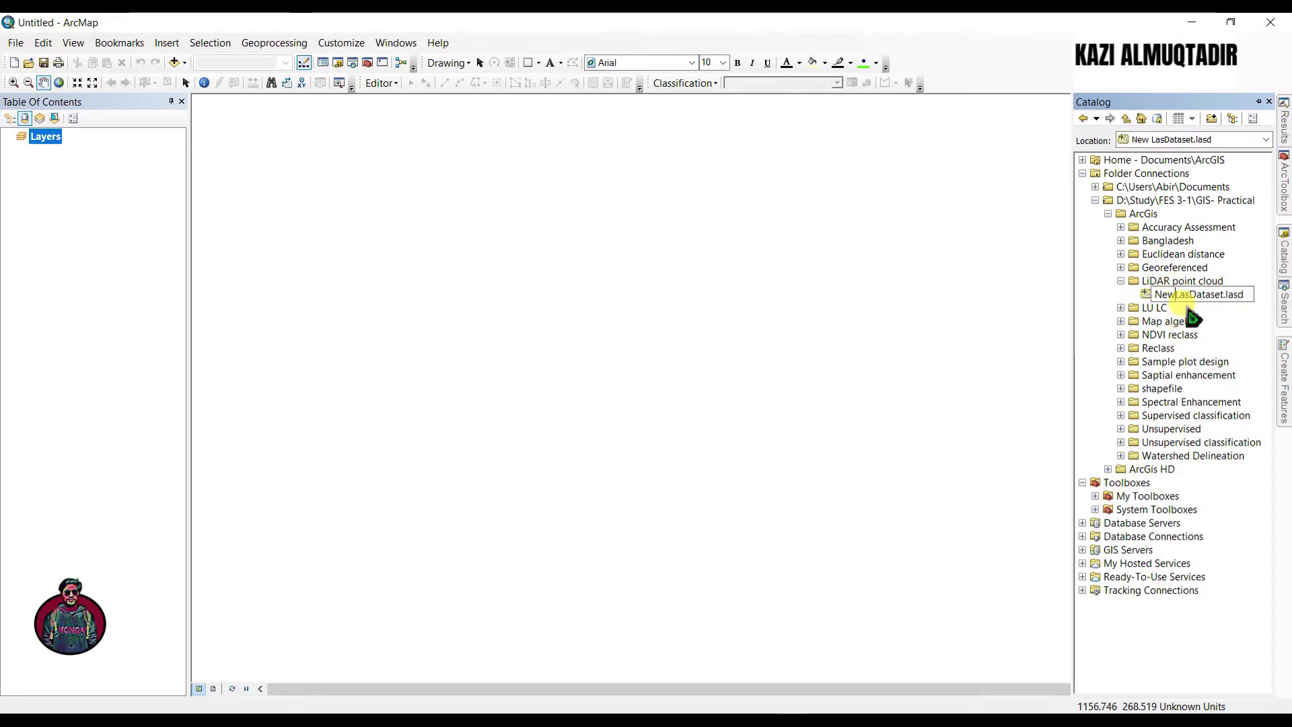
{"action": "key", "text": "BackSpace"}
{"action": "key", "text": "BackSpace"}
{"action": "key", "text": "BackSpace"}
{"action": "key", "text": "BackSpace"}
{"action": "key", "text": "Return"}
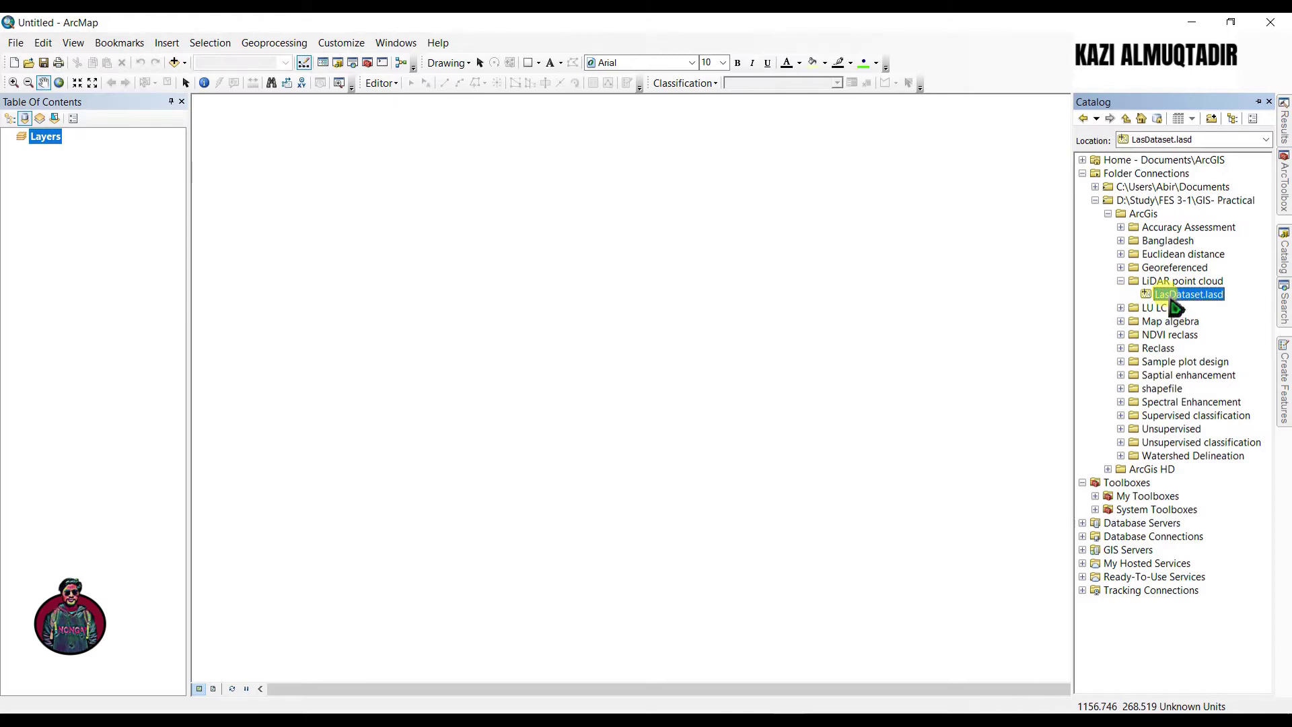
Step: Add points.las from LiDAR data to LasDataset.lasd's LAS files, then view its Statistics tab
{"action": "right_click", "coordinate": [1172, 303]}
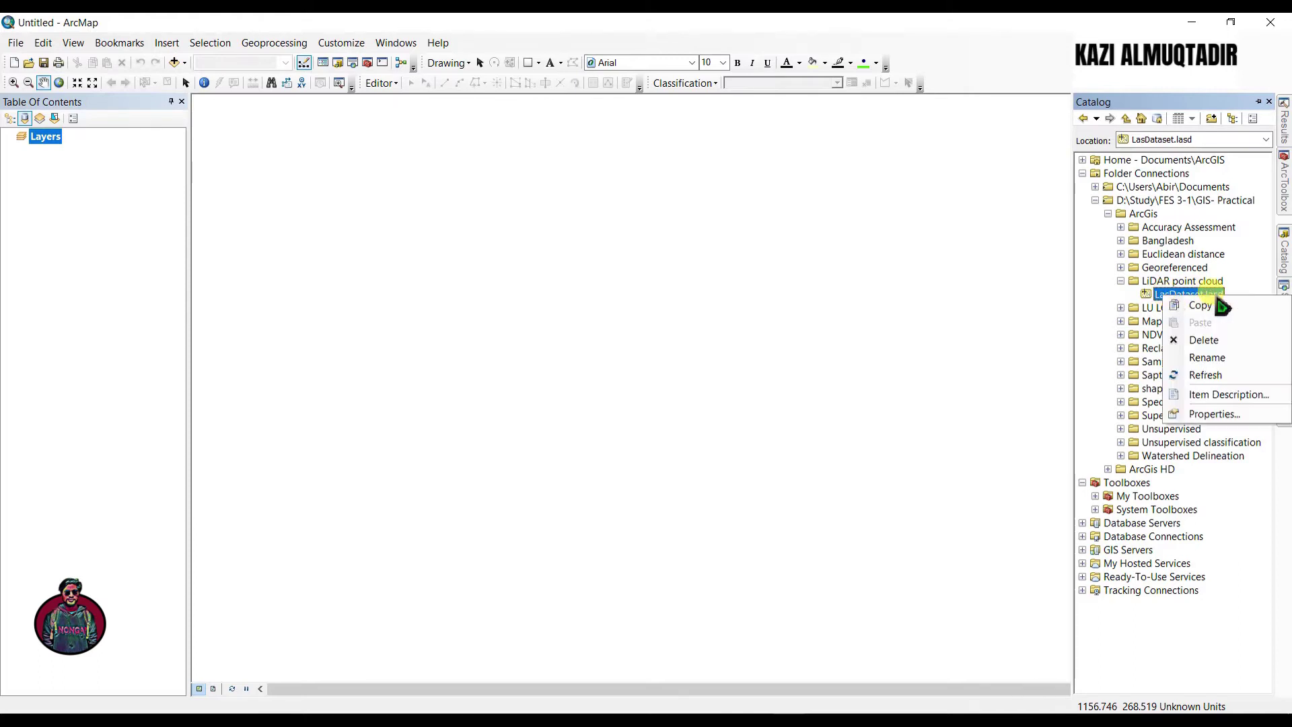
{"action": "left_click", "coordinate": [1208, 415]}
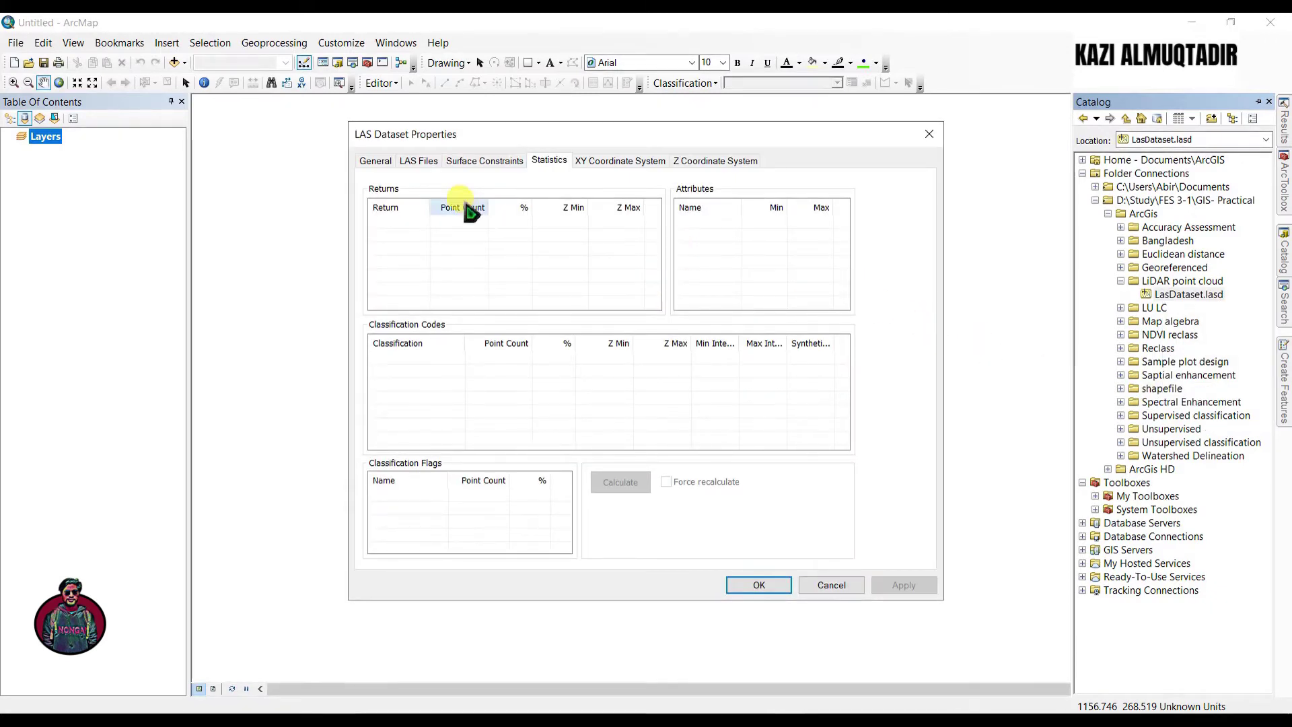
{"action": "left_click", "coordinate": [424, 167]}
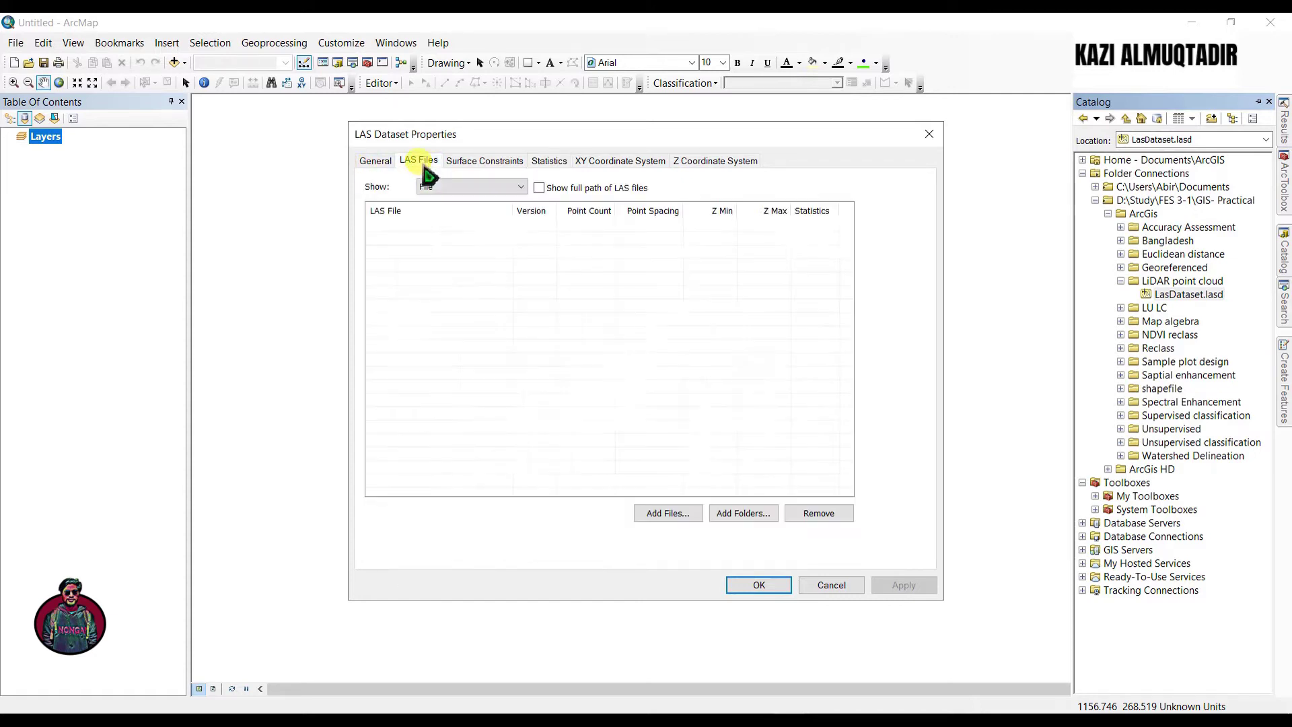
{"action": "left_click", "coordinate": [658, 514]}
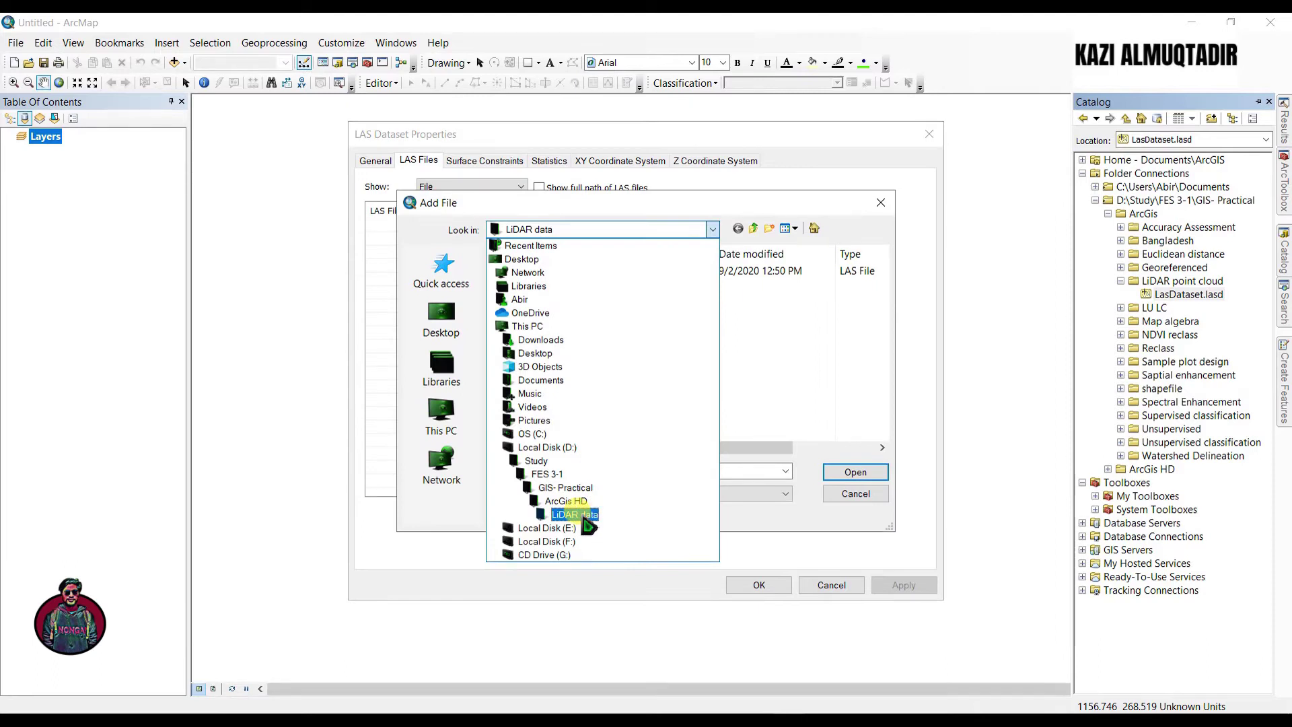
{"action": "left_click", "coordinate": [580, 516]}
{"action": "left_click", "coordinate": [524, 271]}
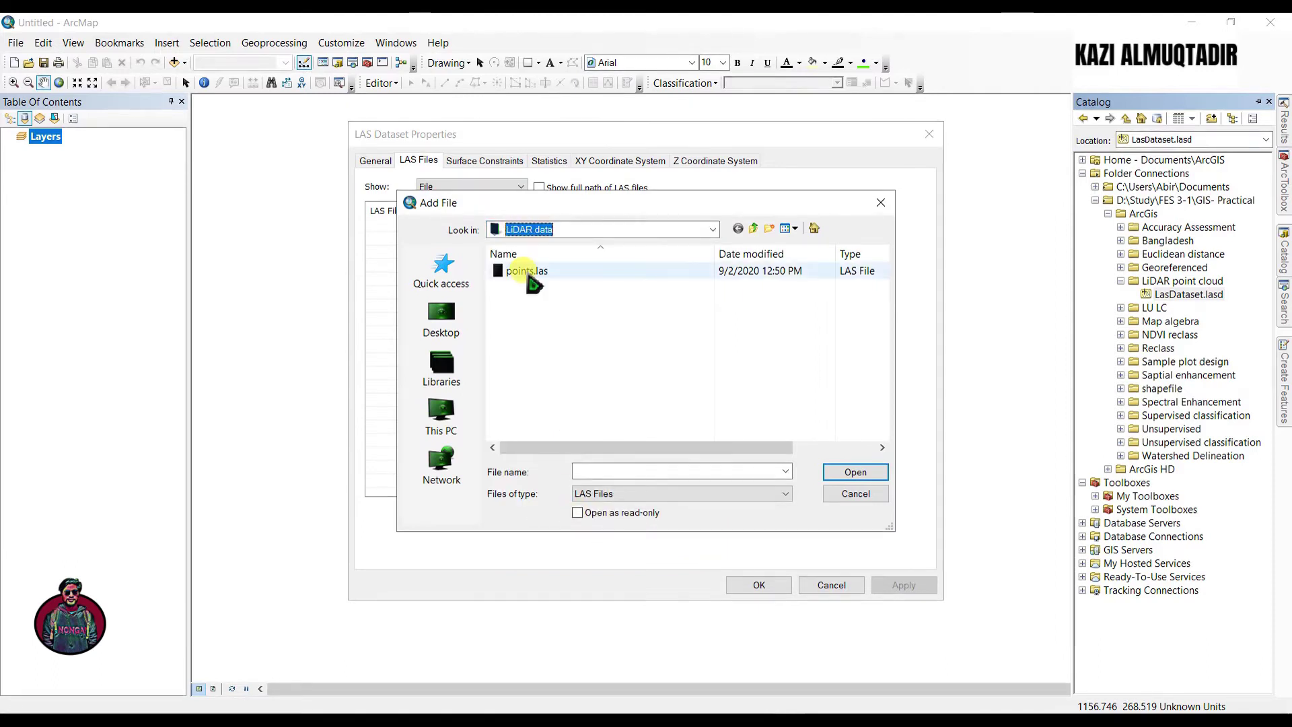
{"action": "left_click", "coordinate": [856, 472]}
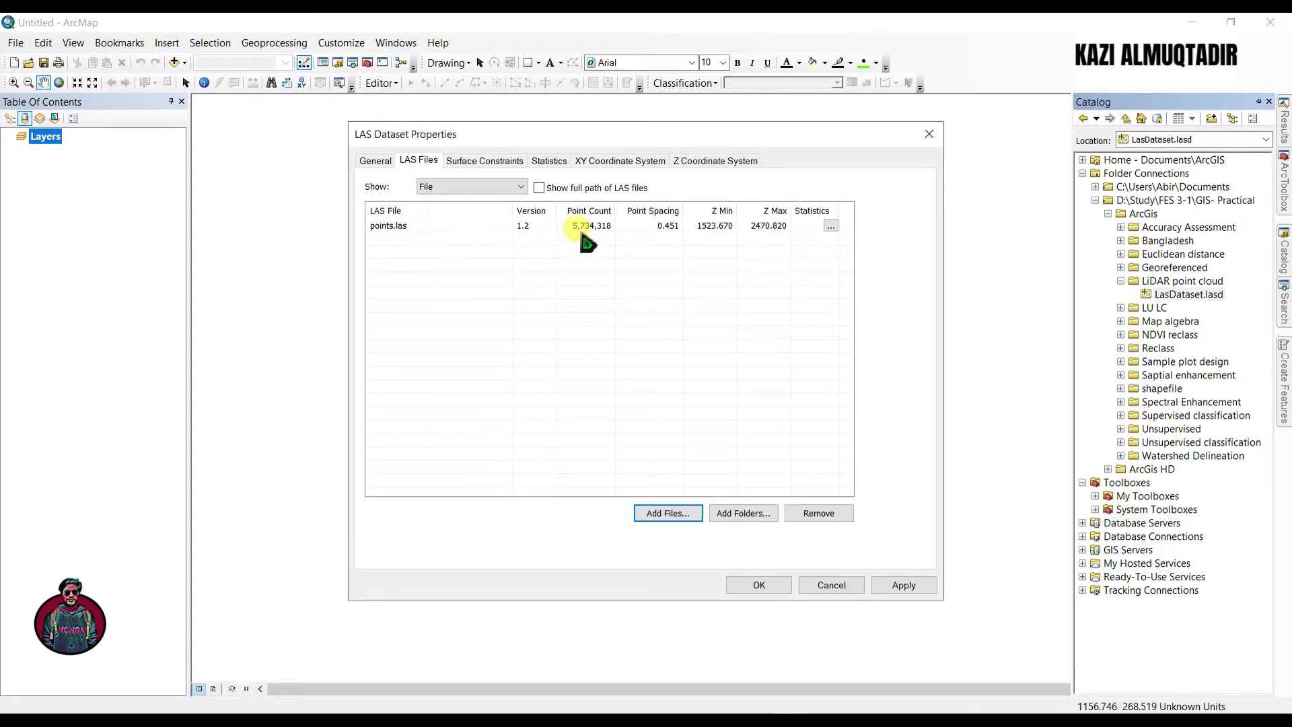
{"action": "left_click", "coordinate": [501, 163]}
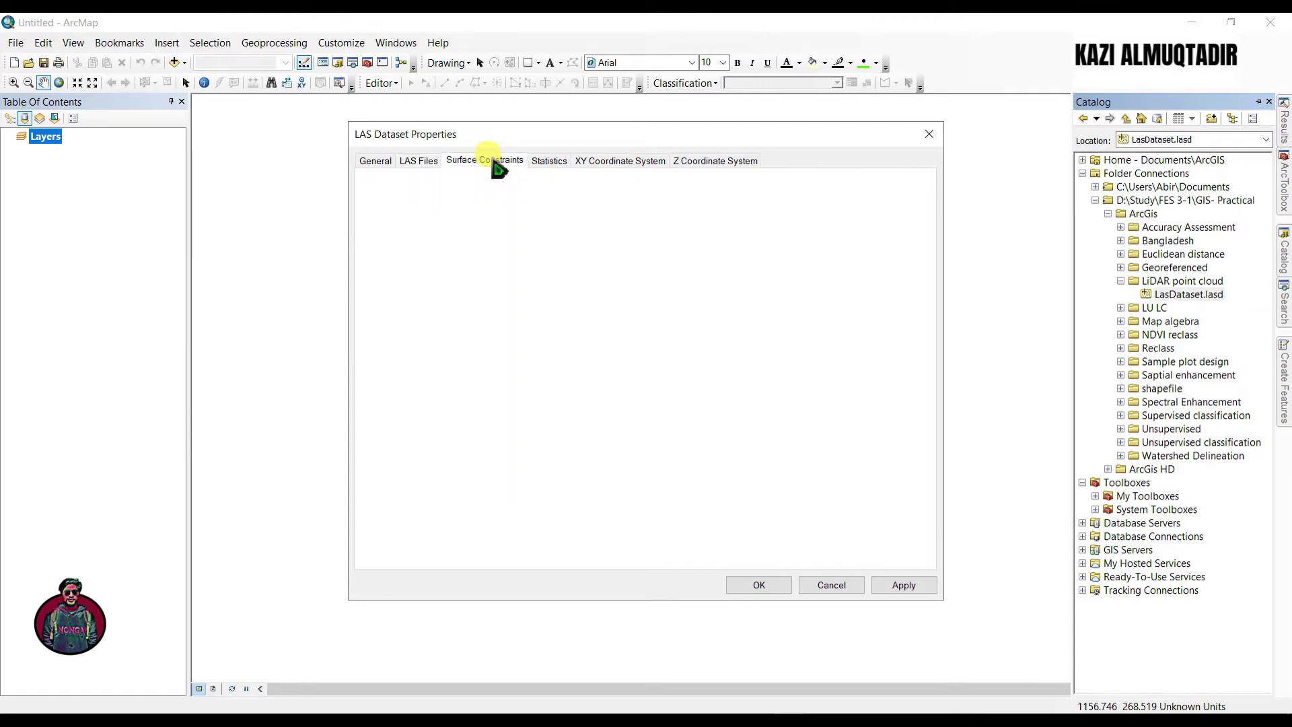
{"action": "left_click", "coordinate": [548, 168]}
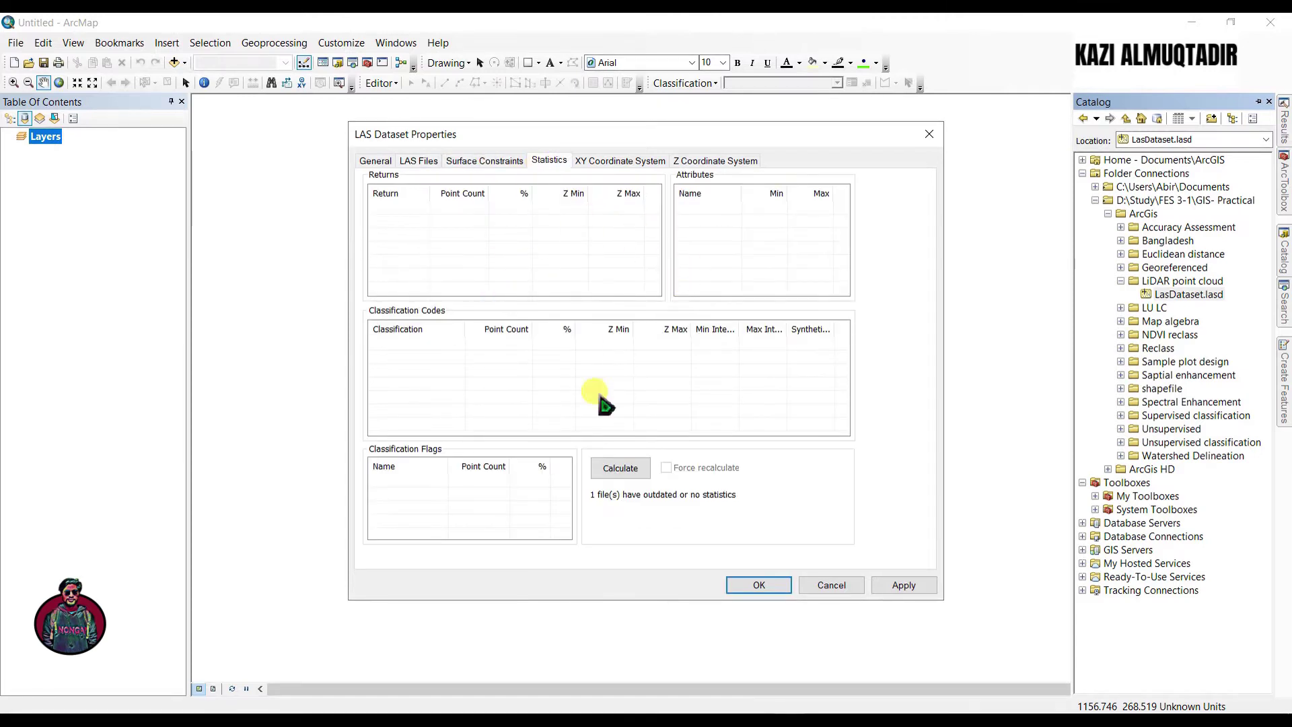
Step: Calculate statistics for LasDataset.lasd, close its properties, and drag the dataset onto the map
{"action": "left_click", "coordinate": [618, 470]}
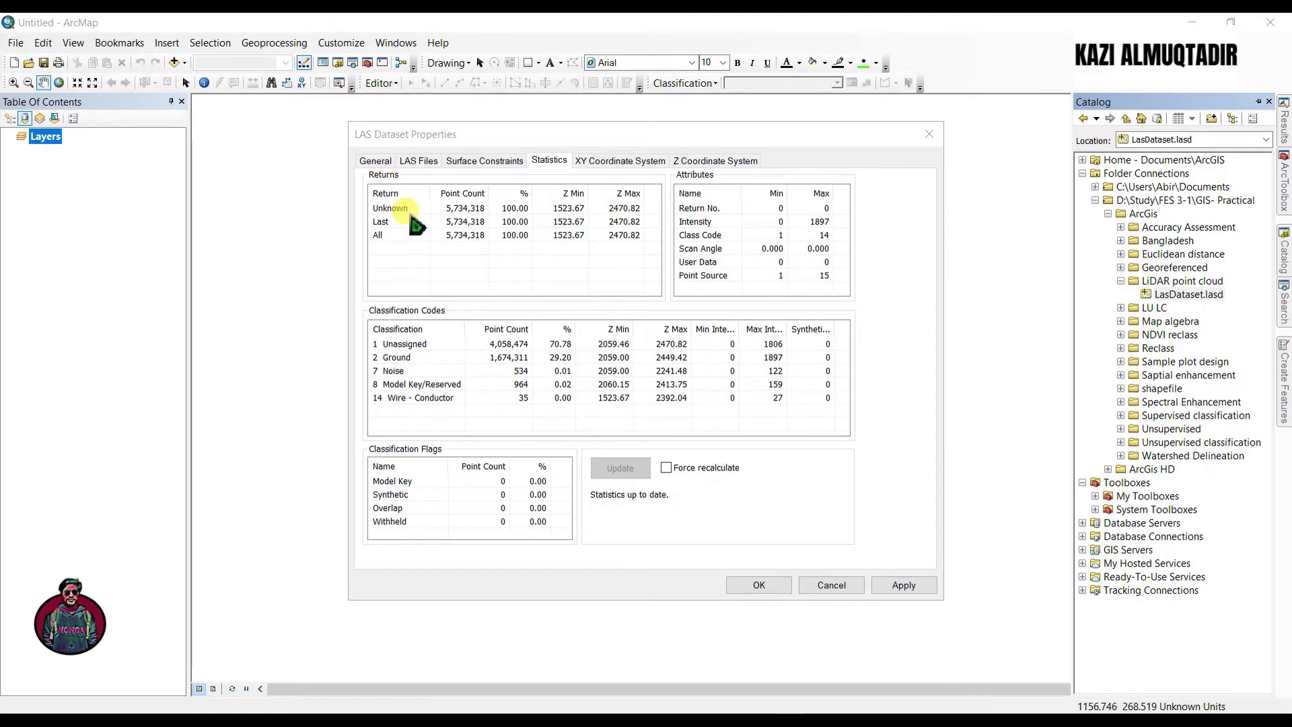
{"action": "key", "text": "Return"}
{"action": "left_click_drag", "start_coordinate": [1177, 300], "coordinate": [523, 117]}
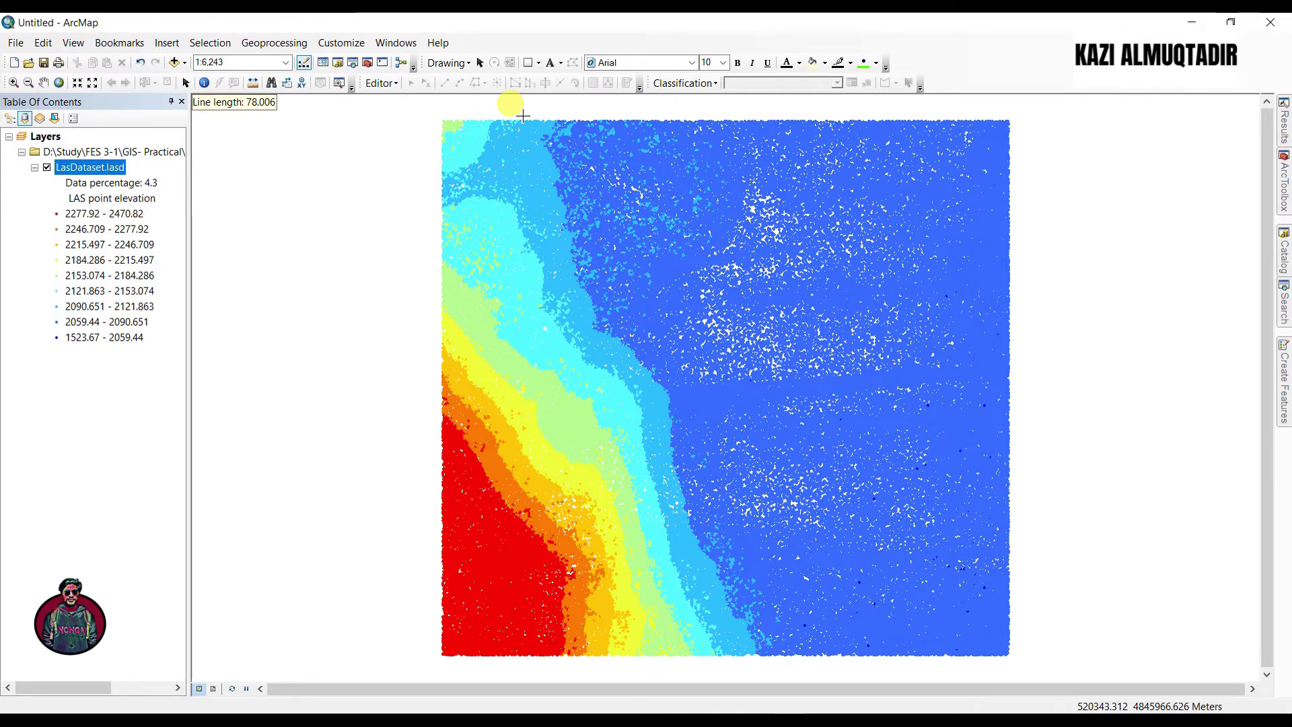
Step: Show the LAS Dataset toolbar
{"action": "left_click", "coordinate": [523, 116]}
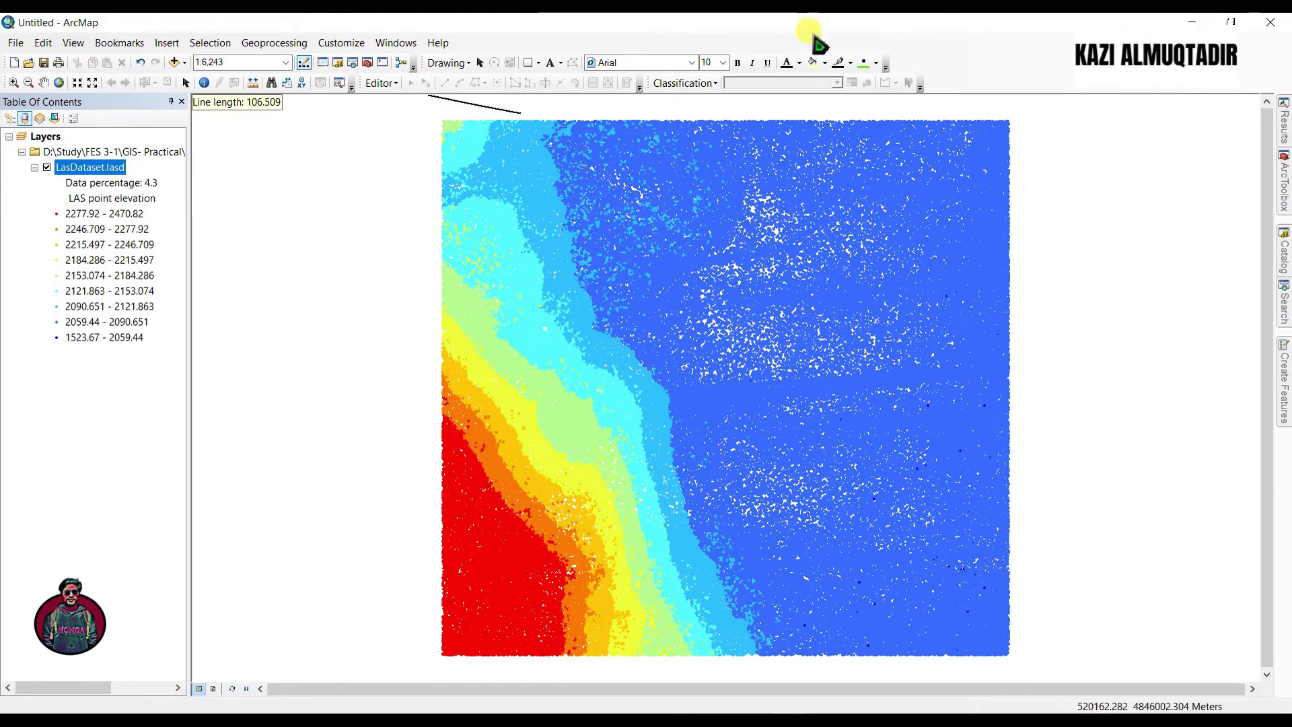
{"action": "right_click", "coordinate": [940, 52]}
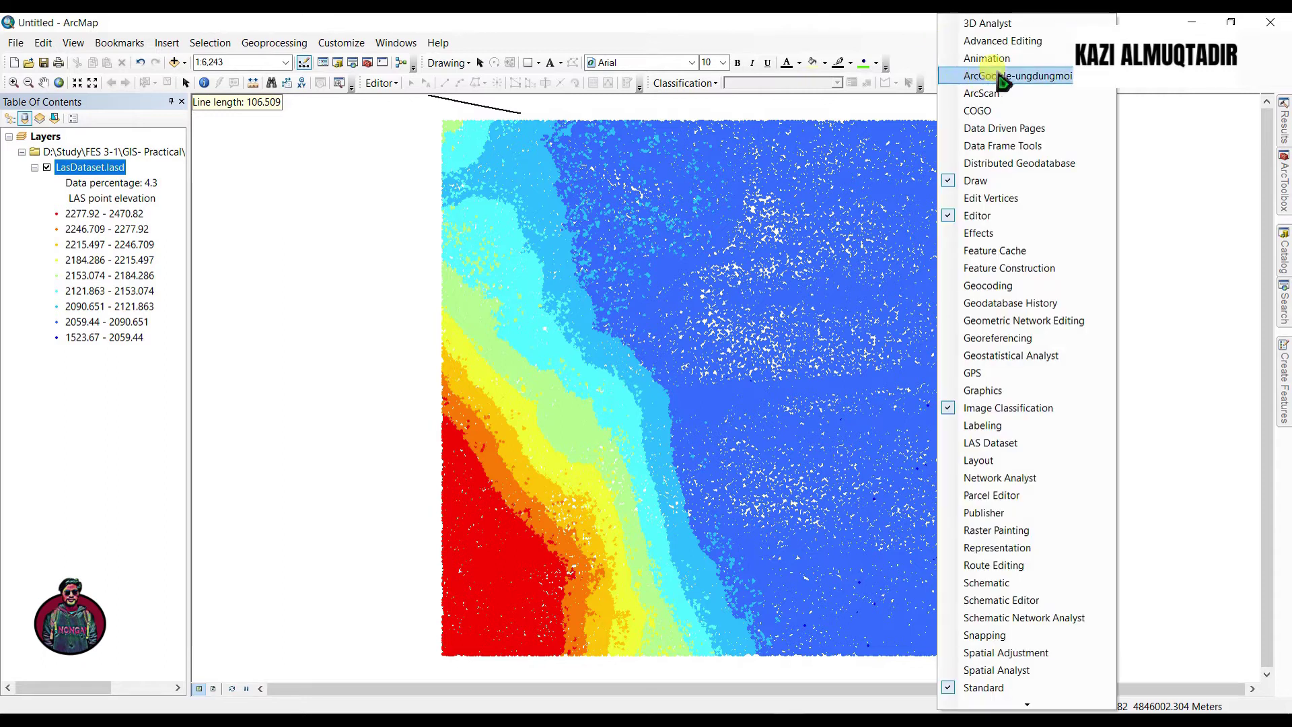
{"action": "left_click", "coordinate": [1007, 445]}
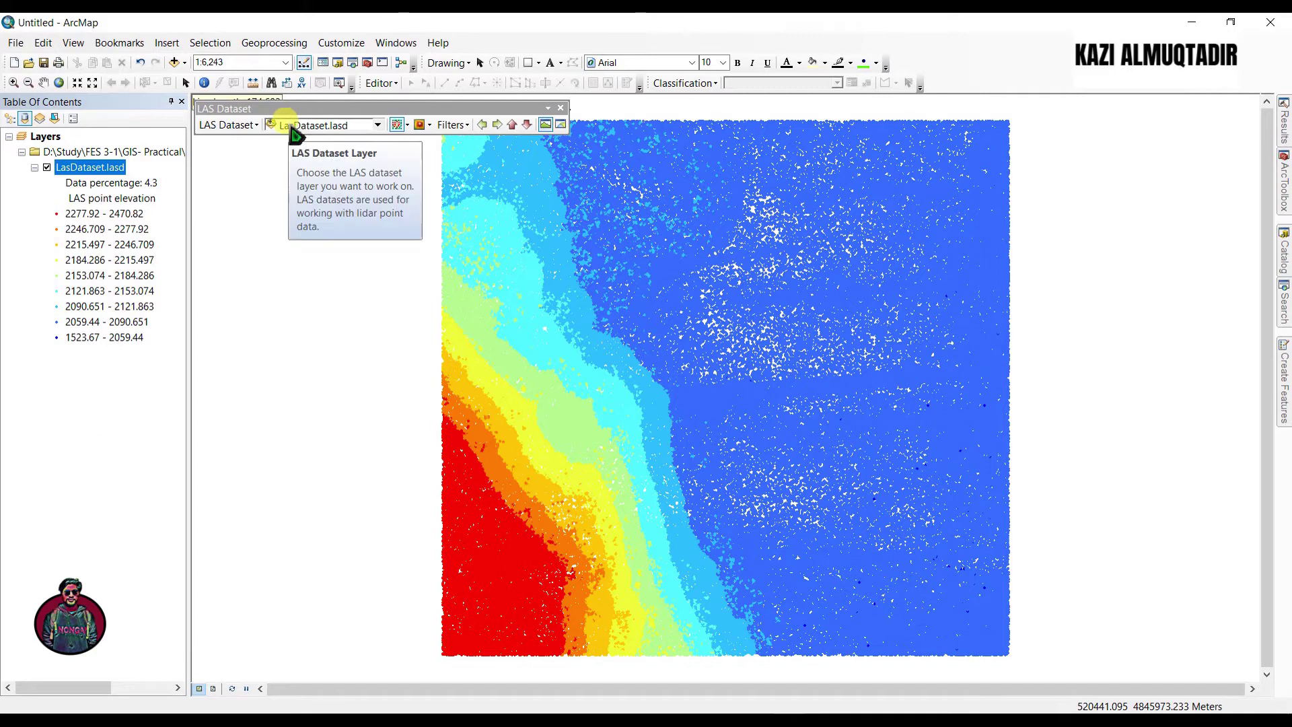
Step: Colour the LAS points by classification, then switch back to elevation colouring
{"action": "left_click", "coordinate": [407, 125]}
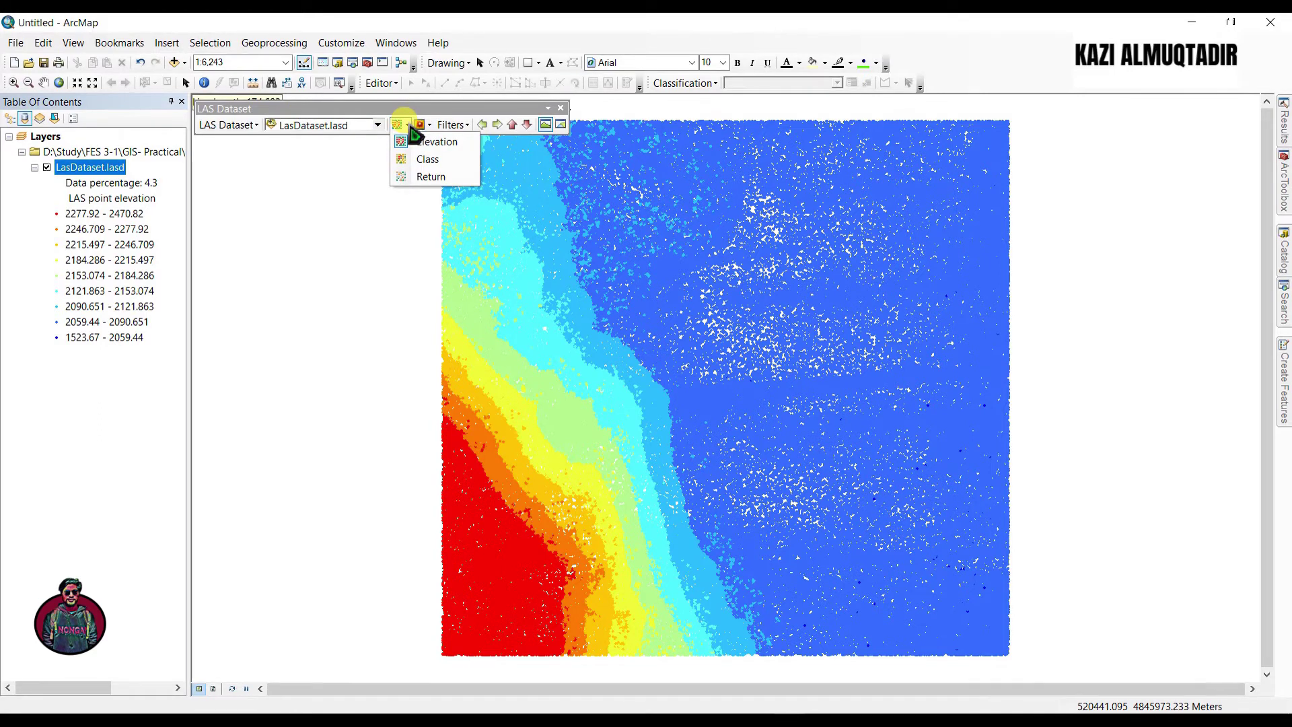
{"action": "left_click", "coordinate": [426, 162]}
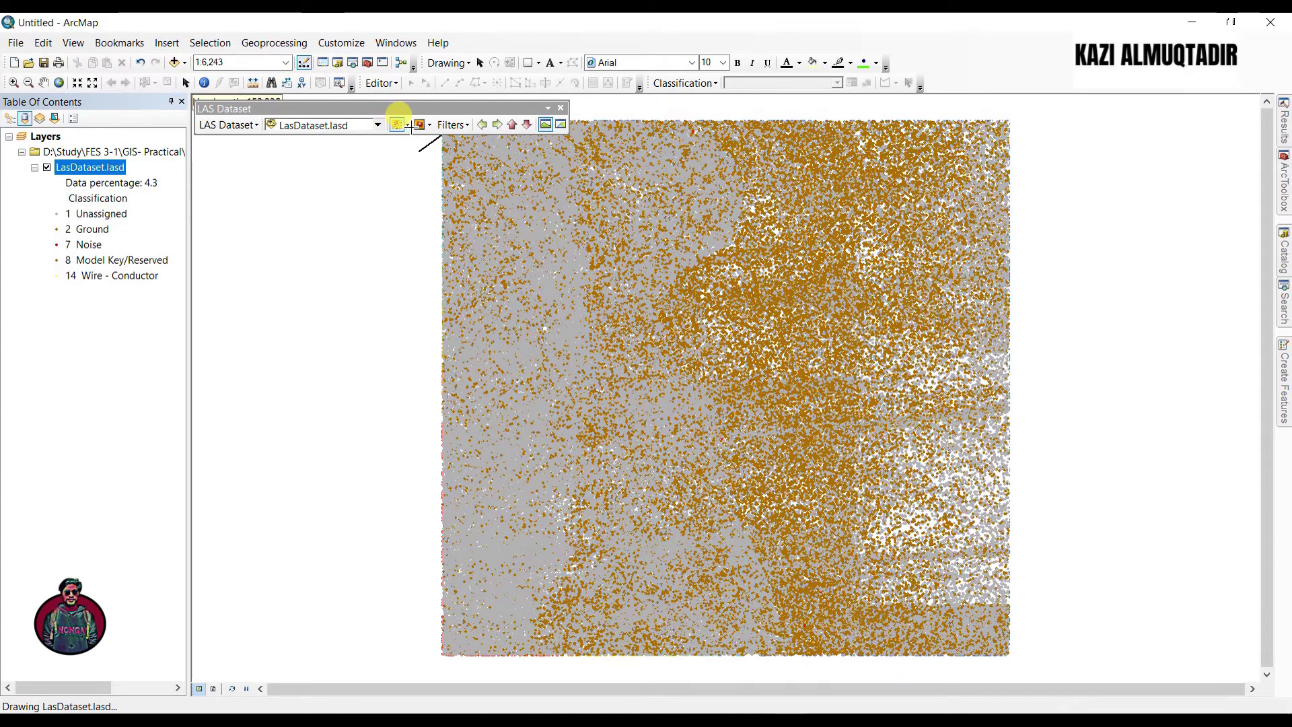
{"action": "left_click", "coordinate": [407, 125]}
{"action": "left_click", "coordinate": [420, 142]}
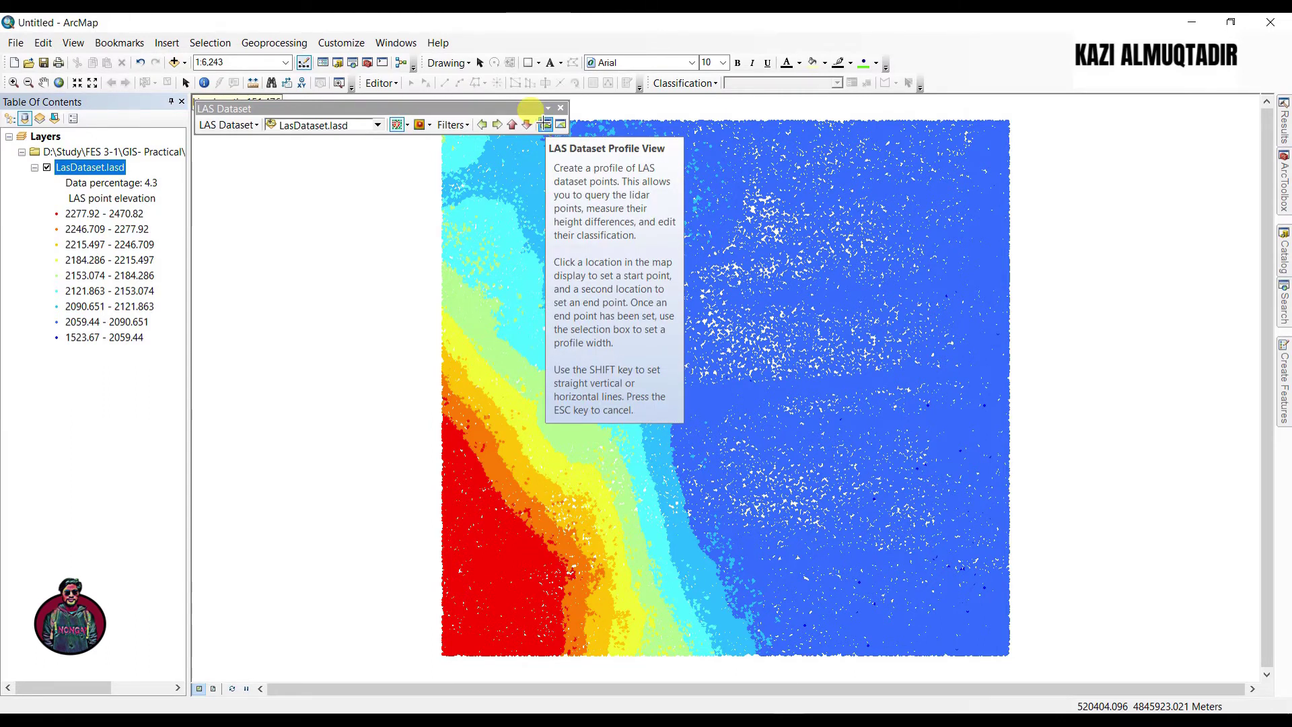
Step: Draw a LAS profile line across the upper-left slope to view its point cross-section
{"action": "left_click_drag", "start_coordinate": [531, 107], "coordinate": [537, 126]}
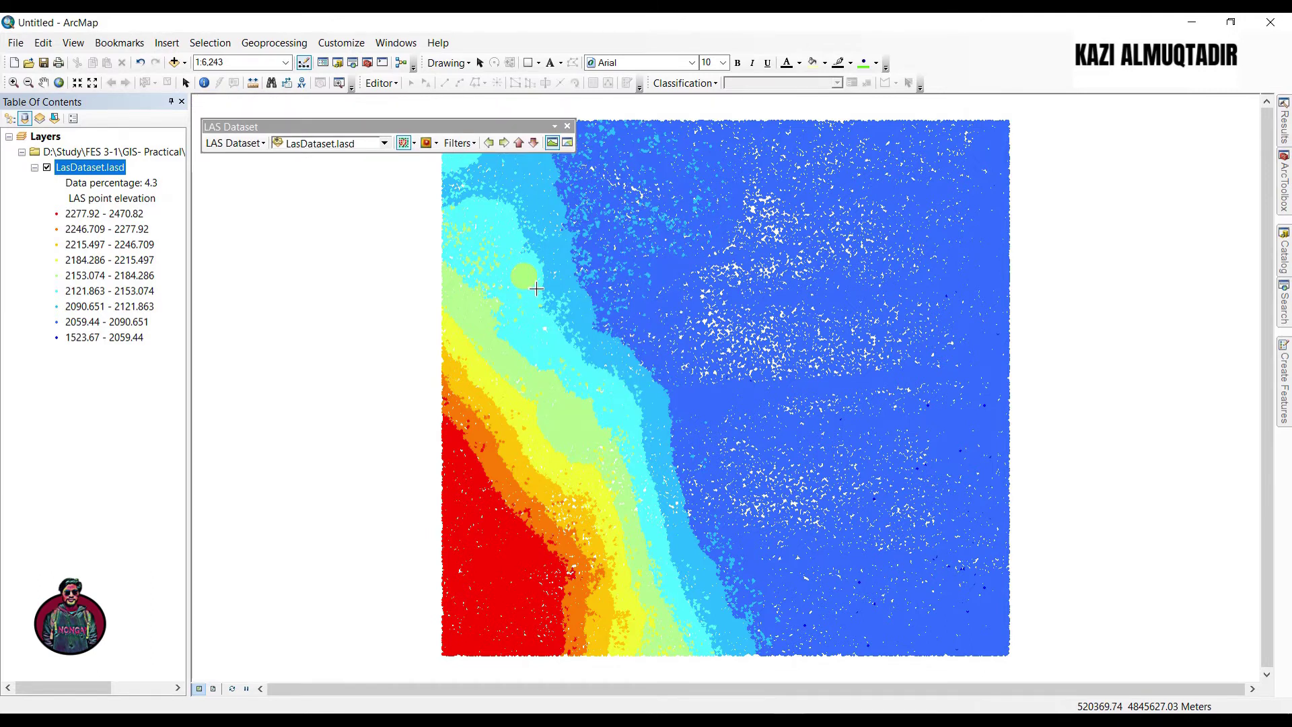
{"action": "left_click", "coordinate": [535, 288]}
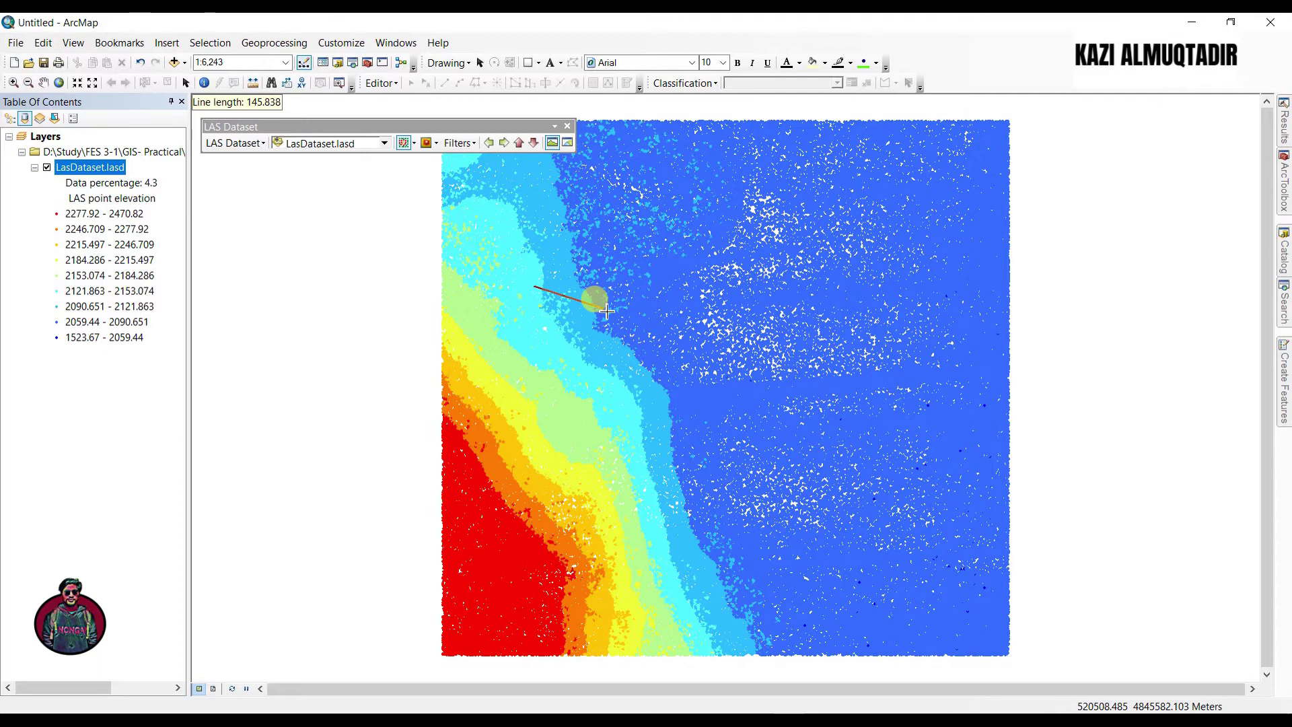
{"action": "left_click", "coordinate": [605, 310]}
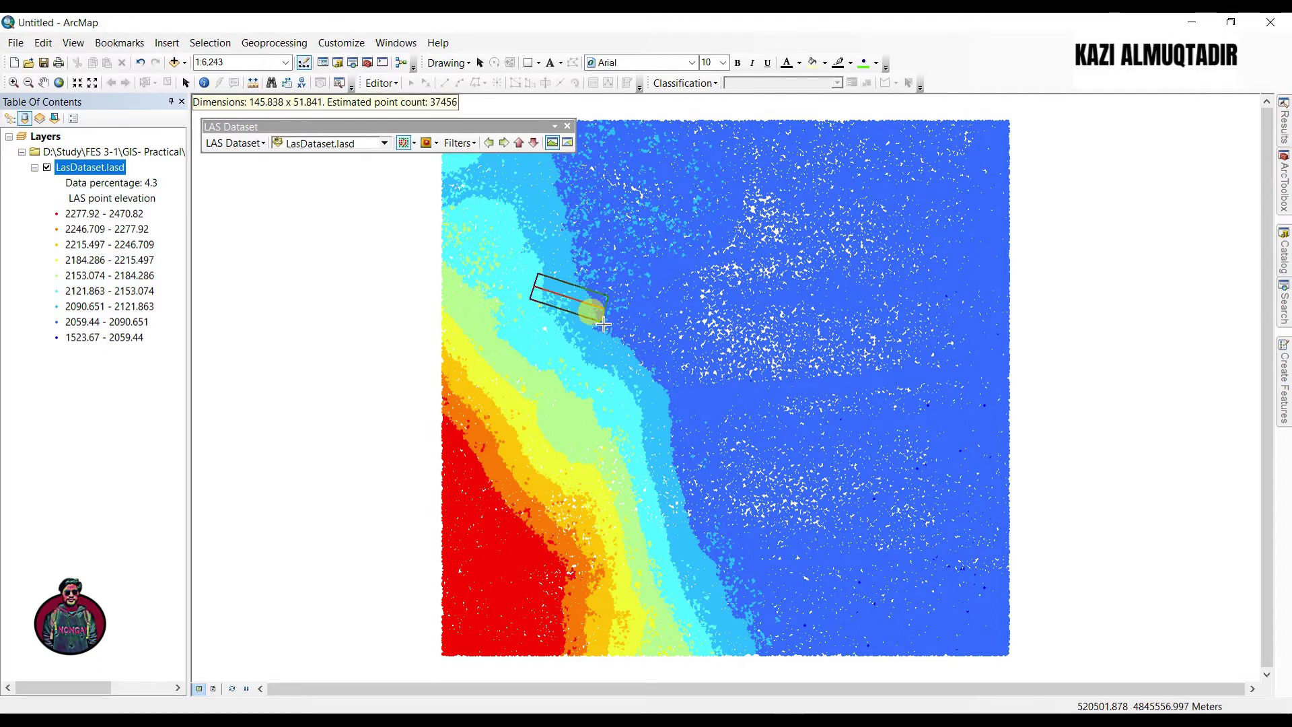
{"action": "left_click", "coordinate": [604, 325]}
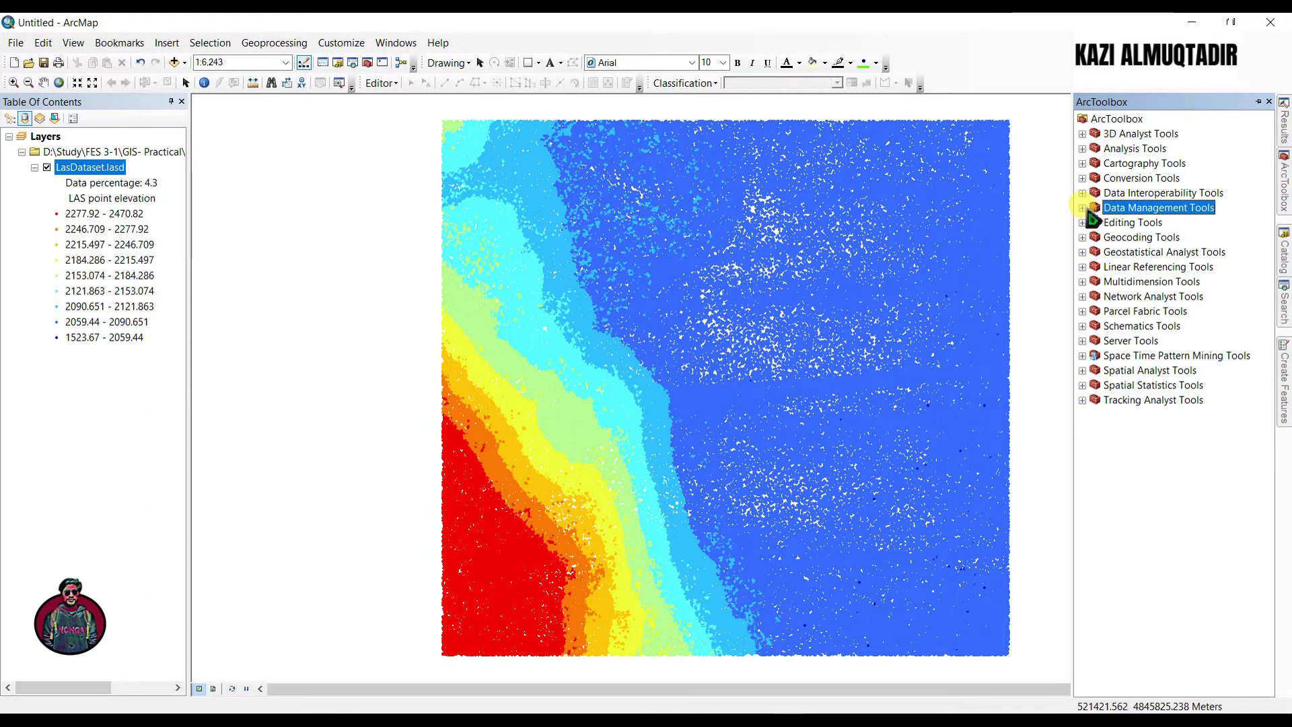
Step: Run Make LAS Dataset Layer on LasDataset.lasd, naming the output Ground and keeping class code 2
{"action": "left_click", "coordinate": [1082, 209]}
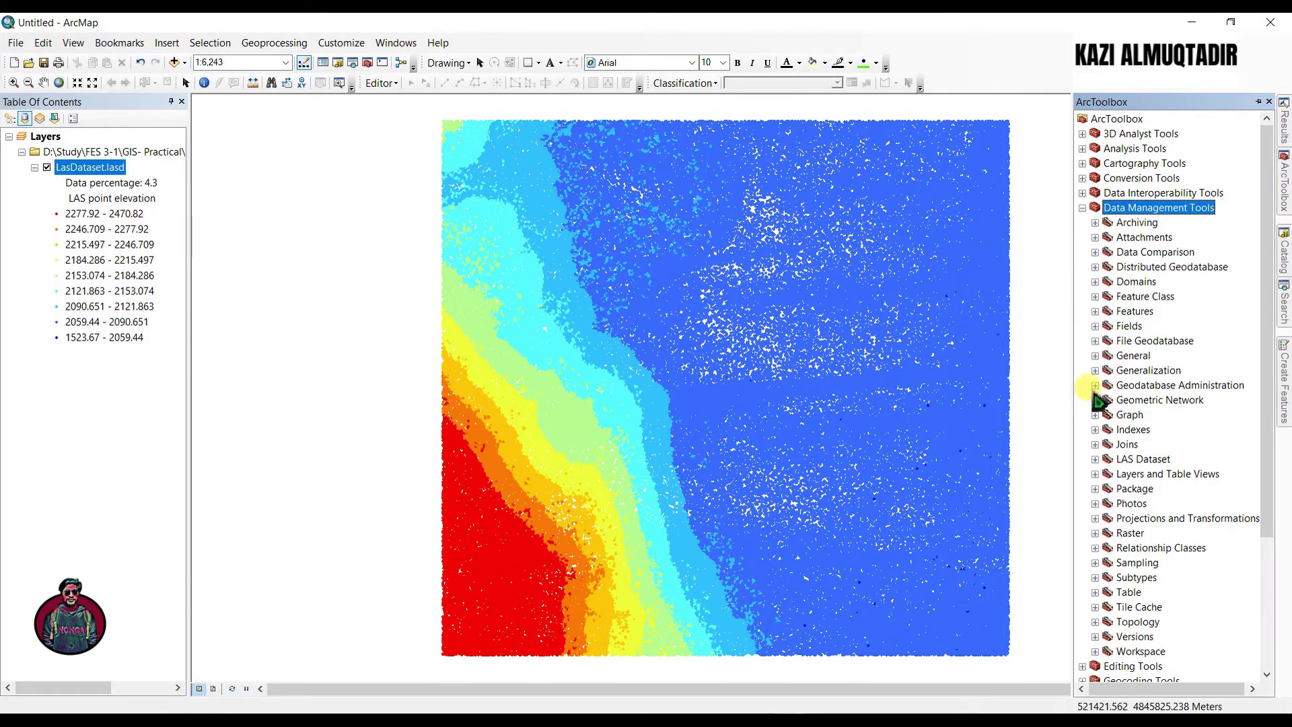
{"action": "left_click", "coordinate": [1095, 474]}
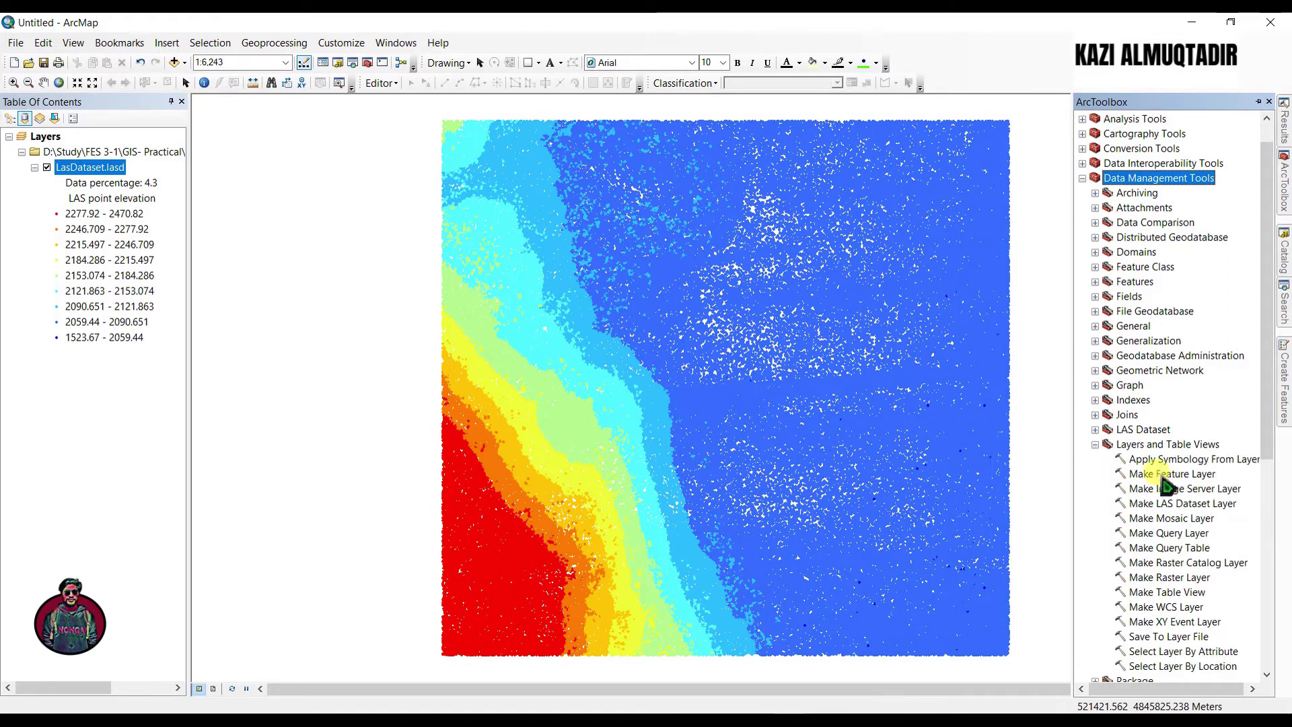
{"action": "double_click", "coordinate": [1161, 504]}
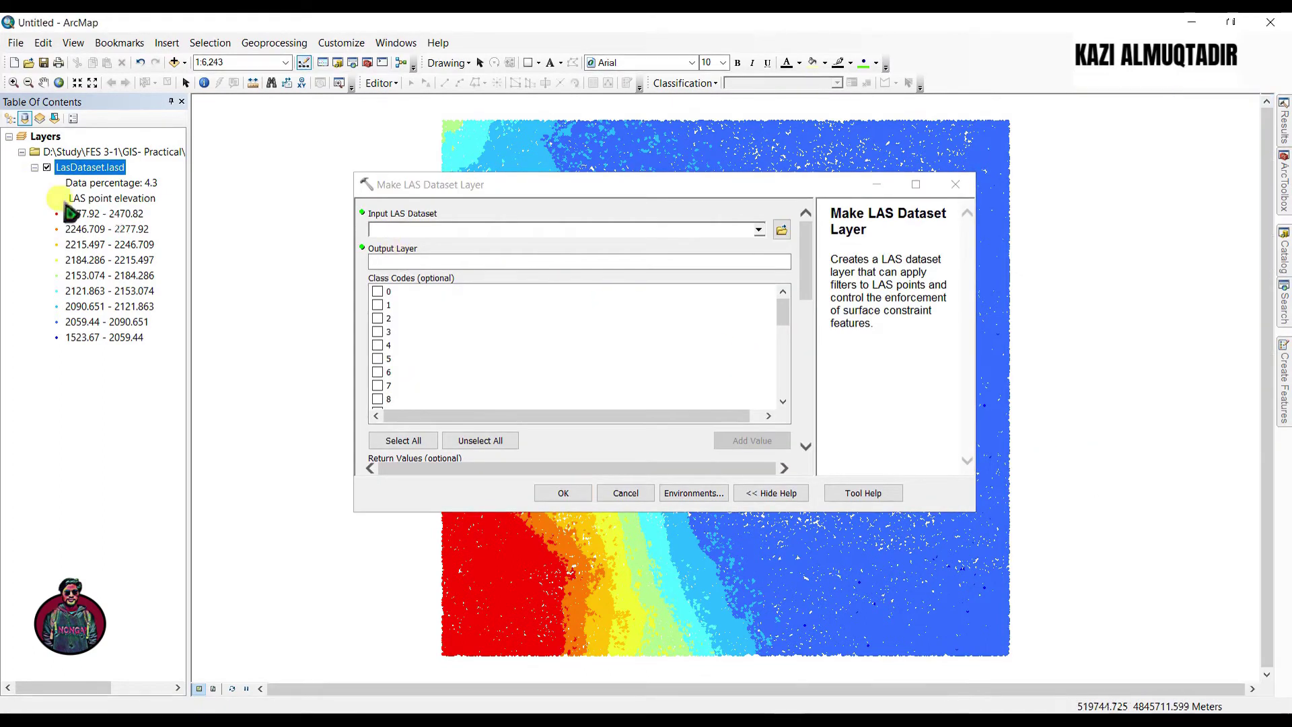
{"action": "left_click_drag", "start_coordinate": [70, 169], "coordinate": [417, 232]}
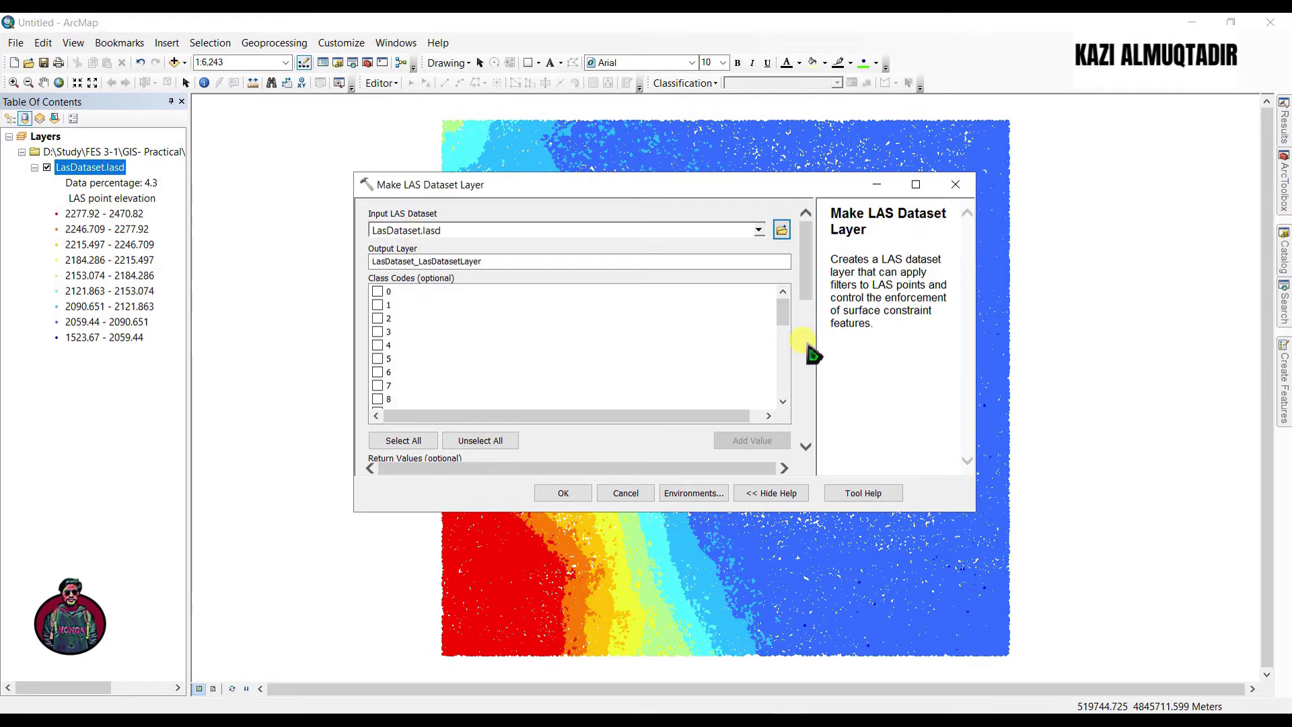
{"action": "double_click", "coordinate": [493, 261]}
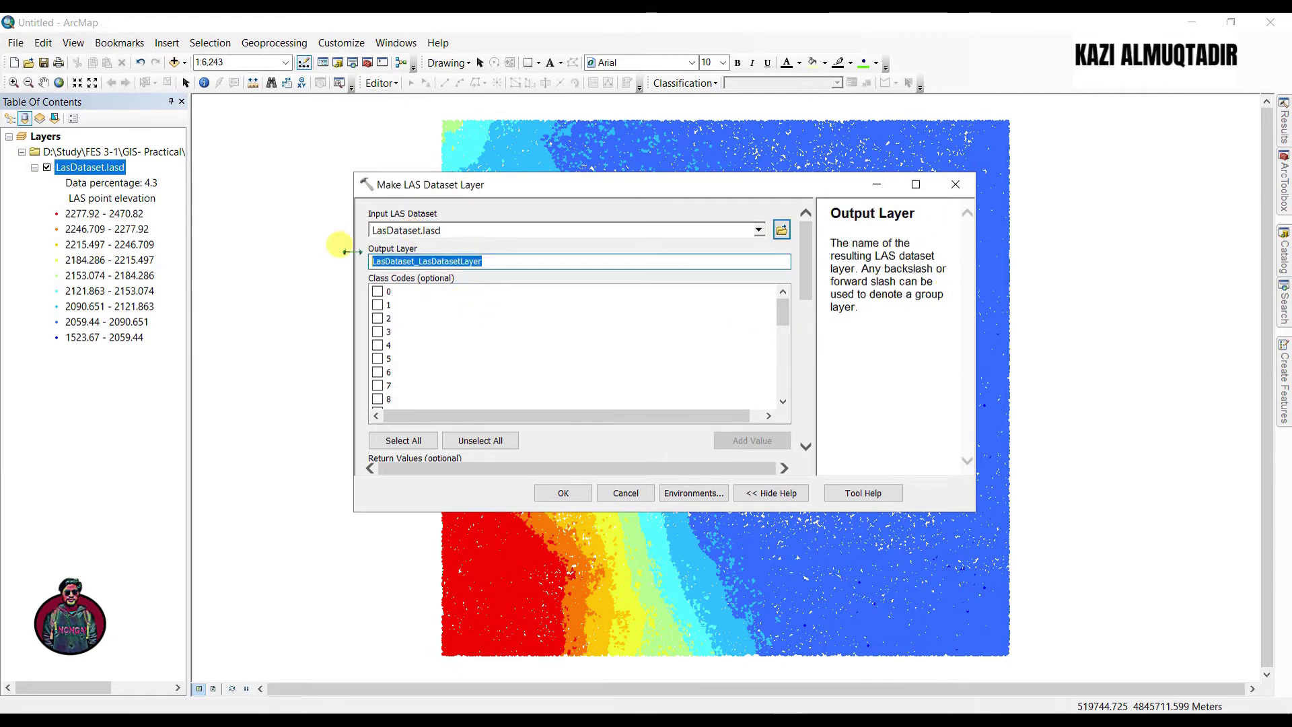
{"action": "type", "text": "Ground"}
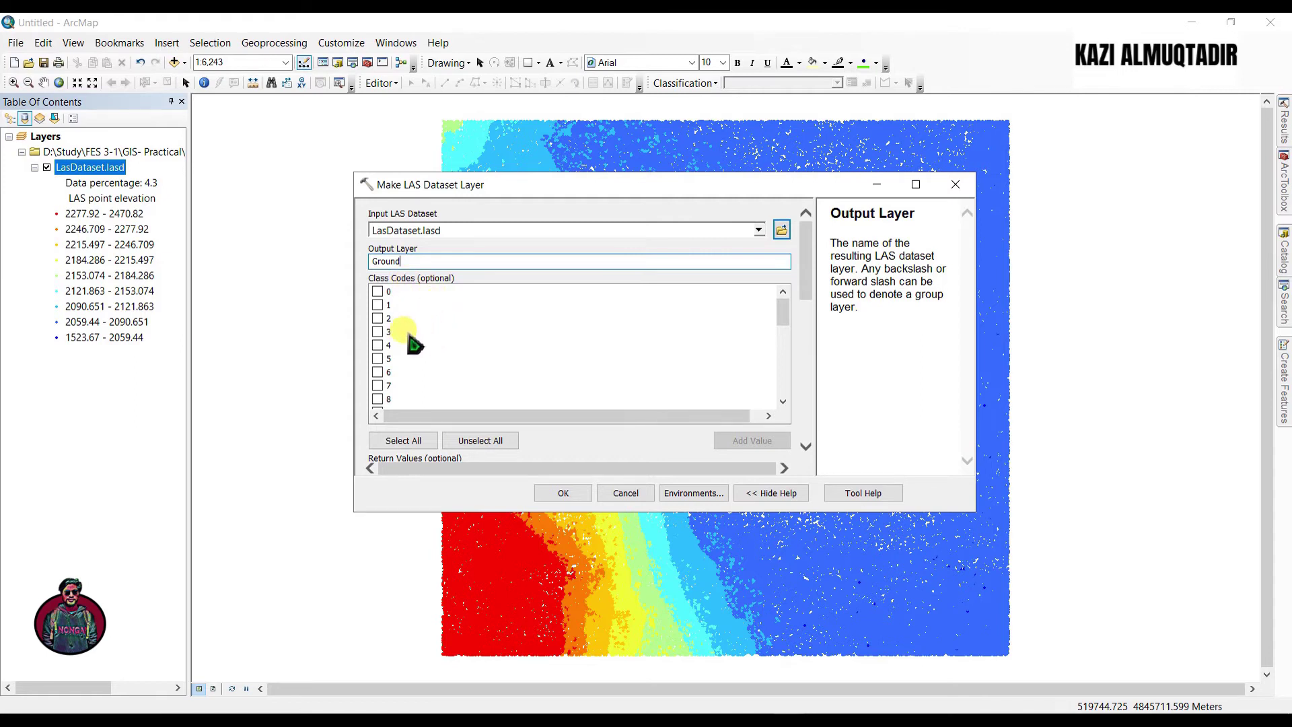
{"action": "left_click", "coordinate": [377, 318]}
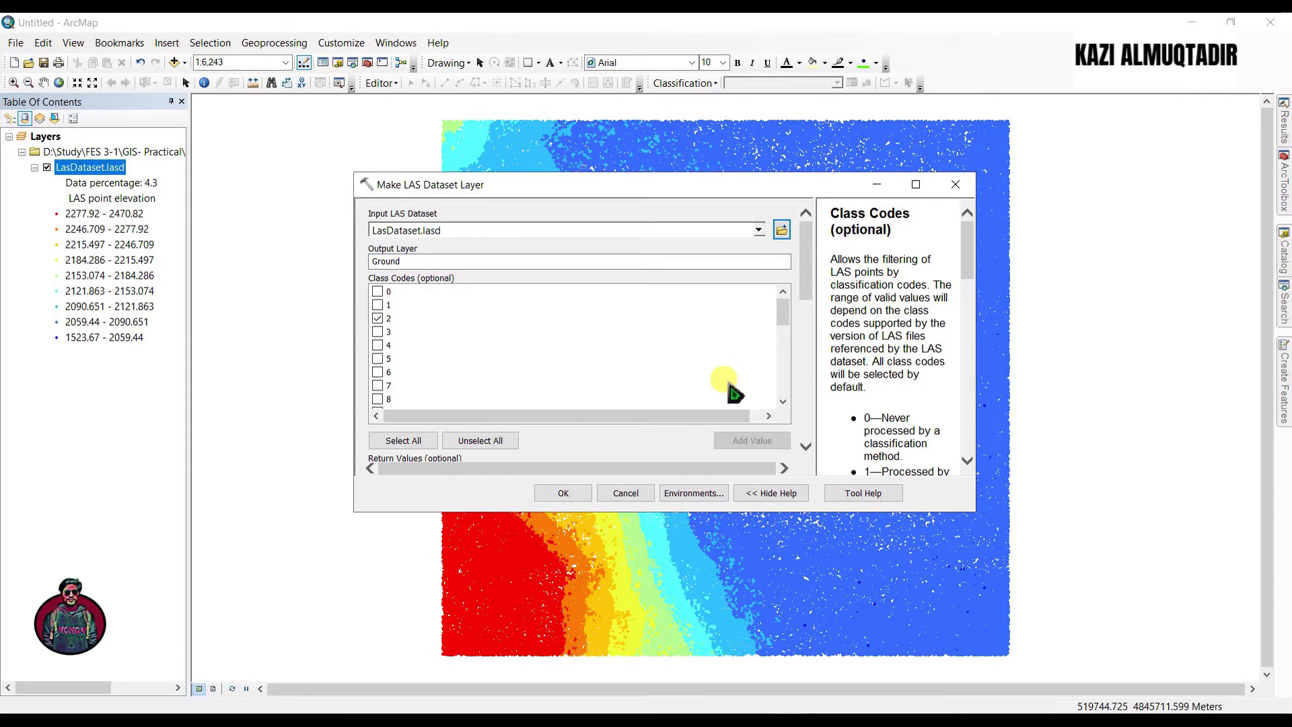
{"action": "left_click", "coordinate": [563, 492]}
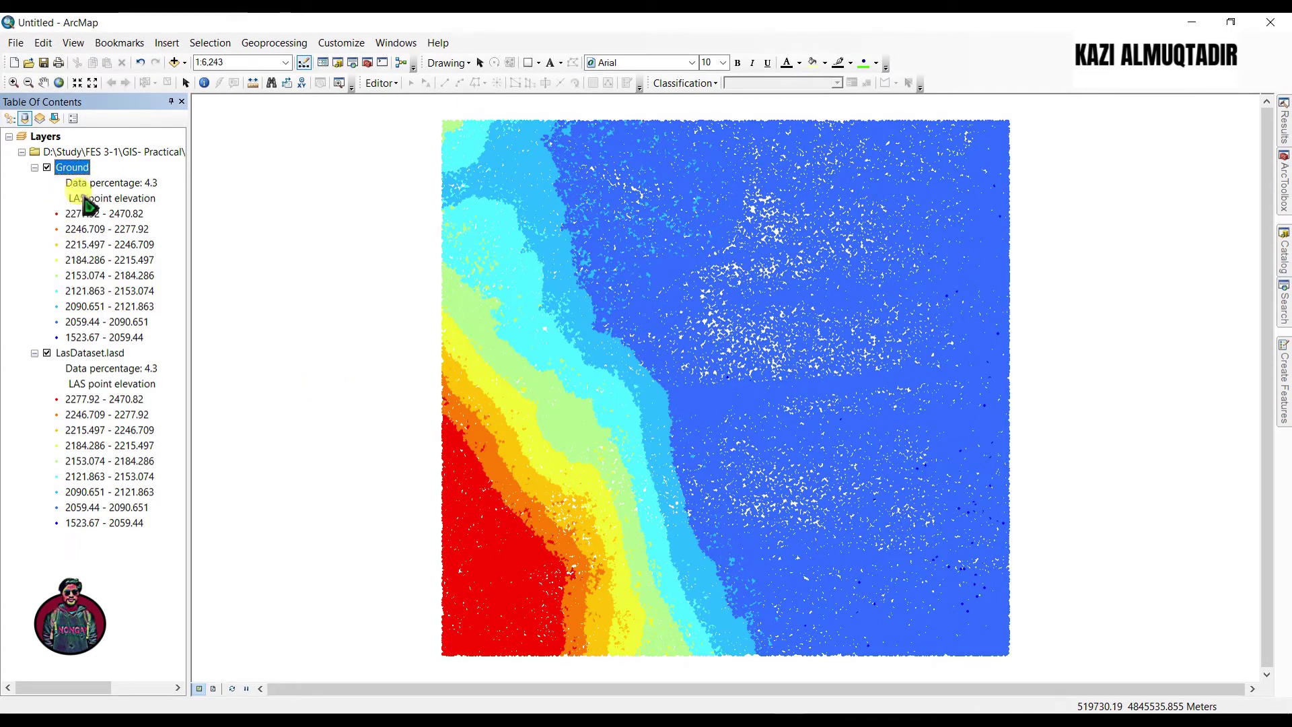
Step: Hide LasDataset.lasd and expand Conversion Tools > To Raster in ArcToolbox
{"action": "left_click", "coordinate": [48, 353]}
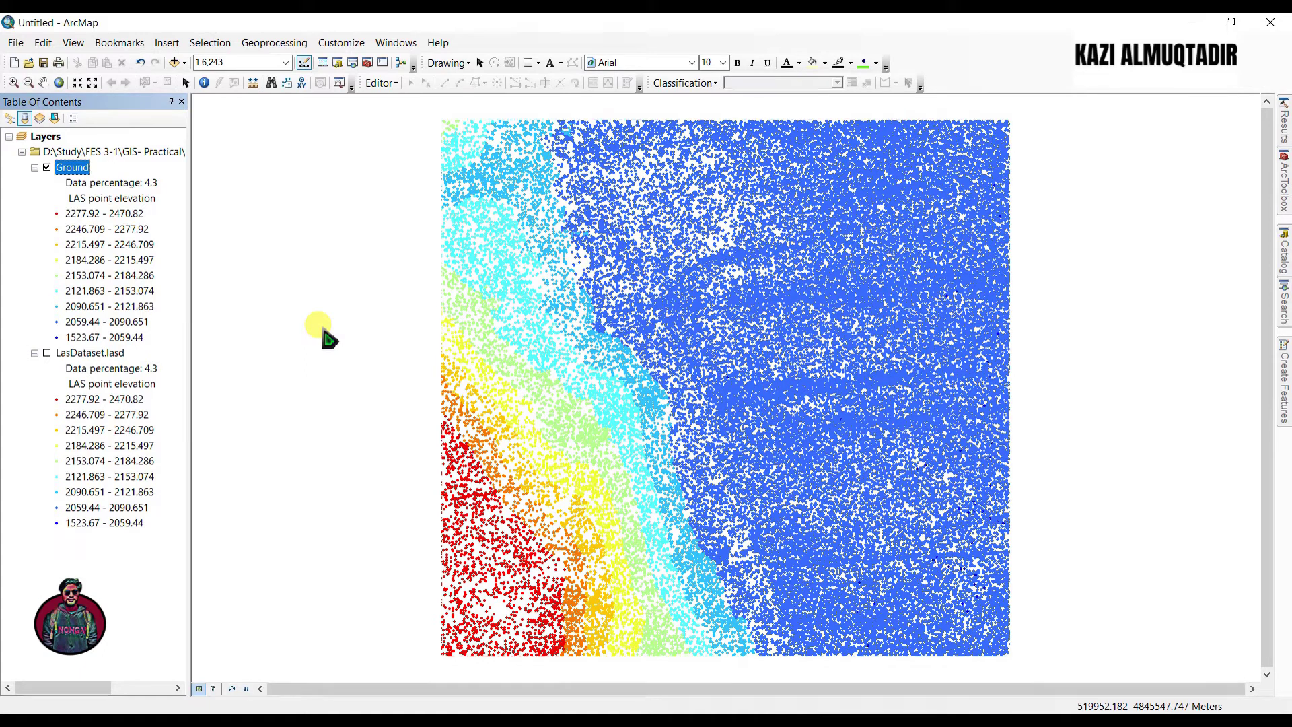
{"action": "left_click", "coordinate": [1282, 170]}
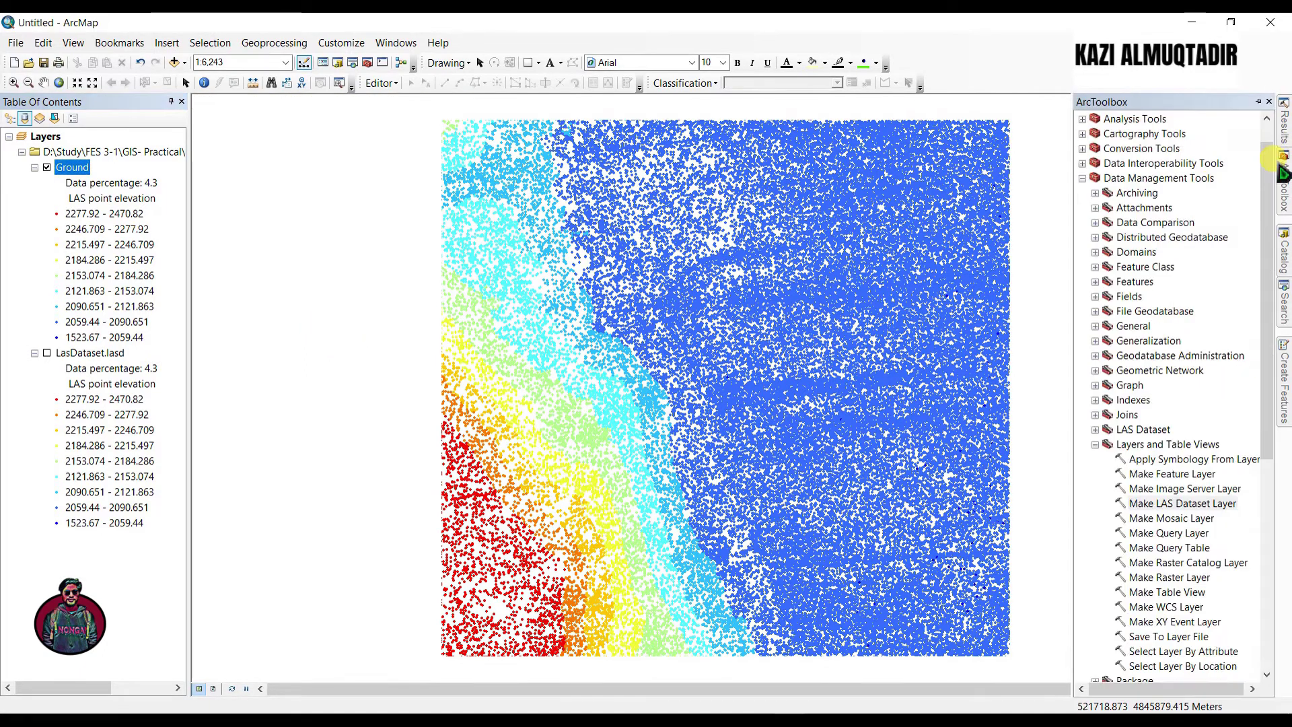
{"action": "left_click", "coordinate": [1095, 444]}
{"action": "left_click", "coordinate": [1082, 178]}
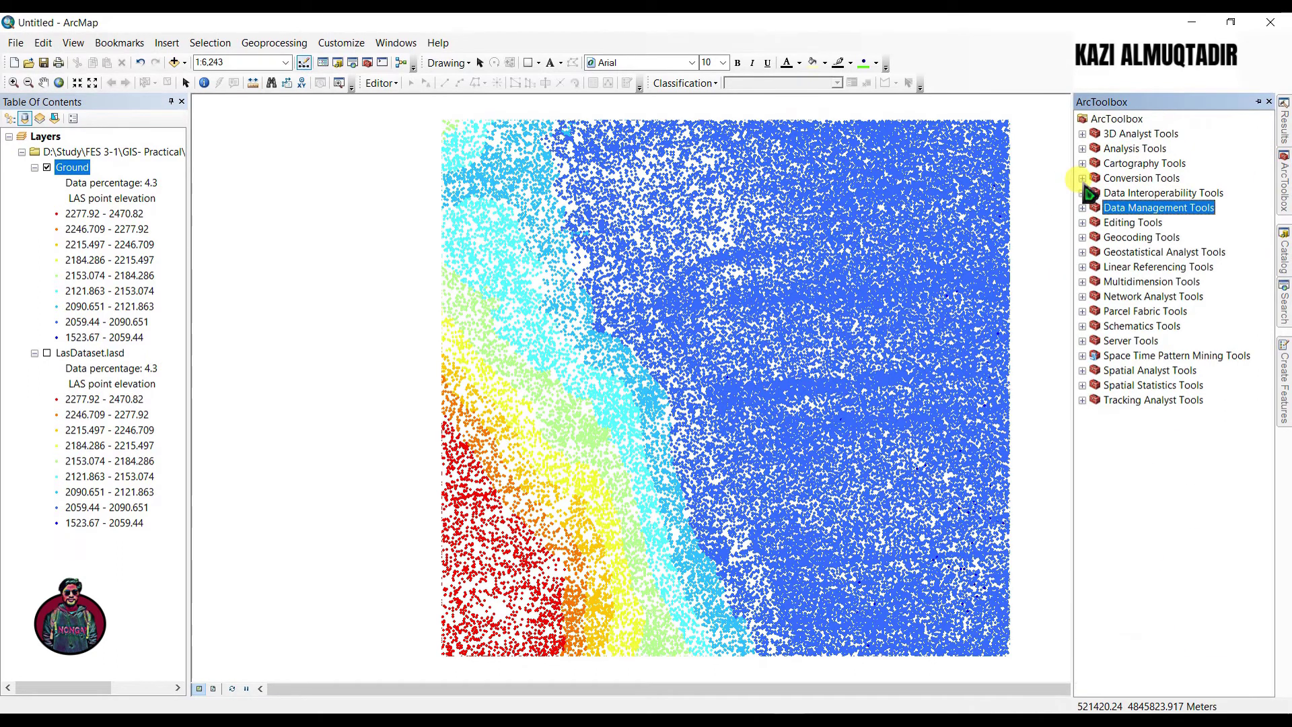
{"action": "double_click", "coordinate": [1127, 179]}
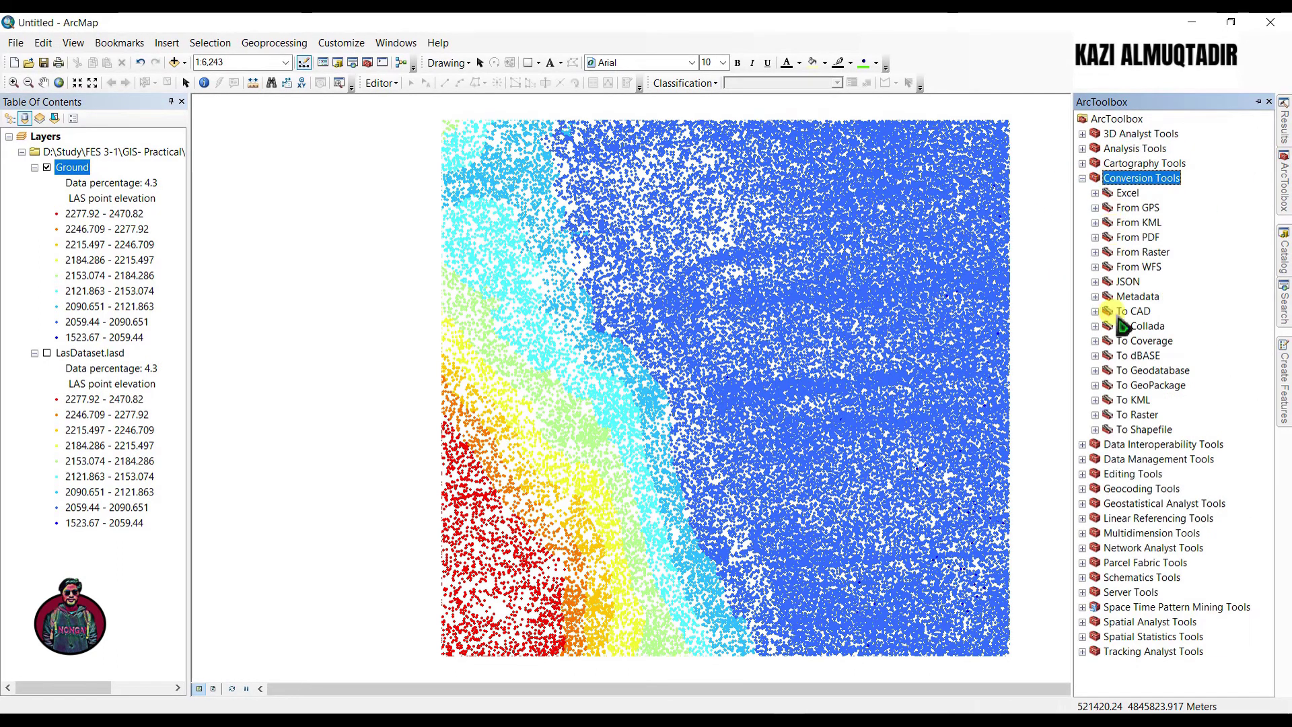
{"action": "double_click", "coordinate": [1137, 414]}
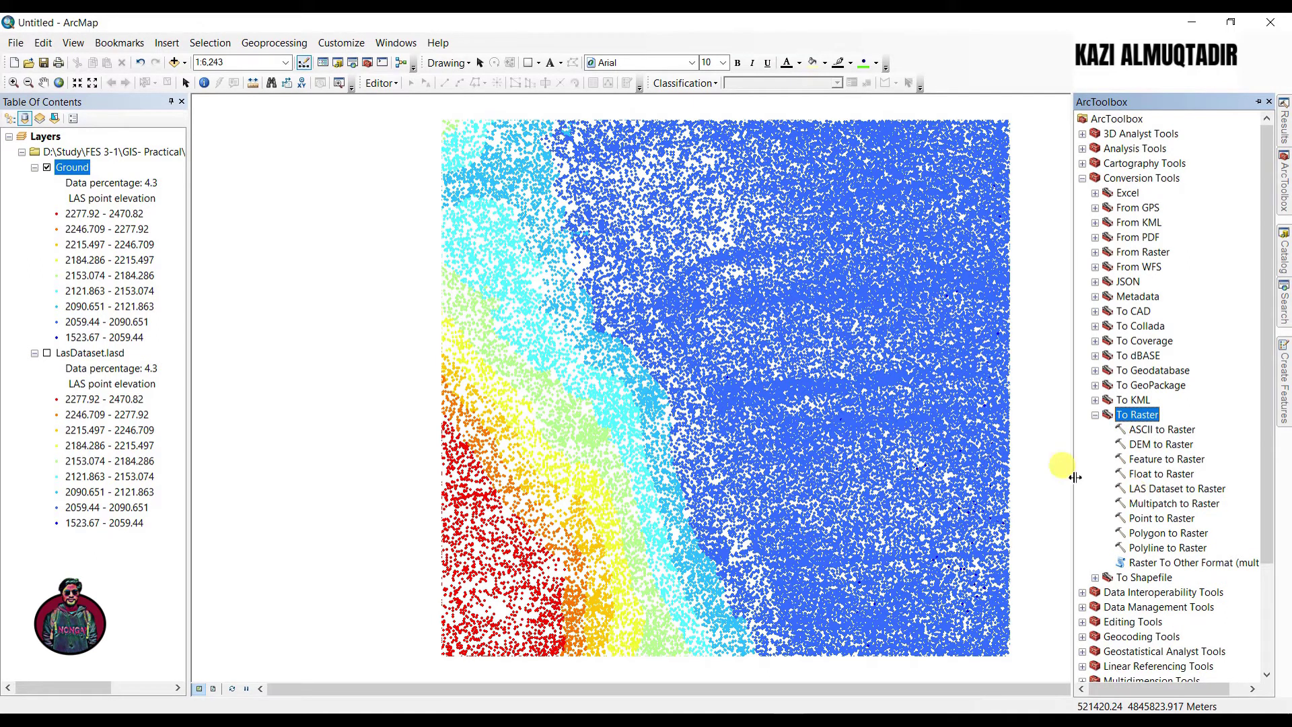
Step: Create a new LAS.gdb file geodatabase and set it as the scratch workspace
{"action": "left_click", "coordinate": [288, 47]}
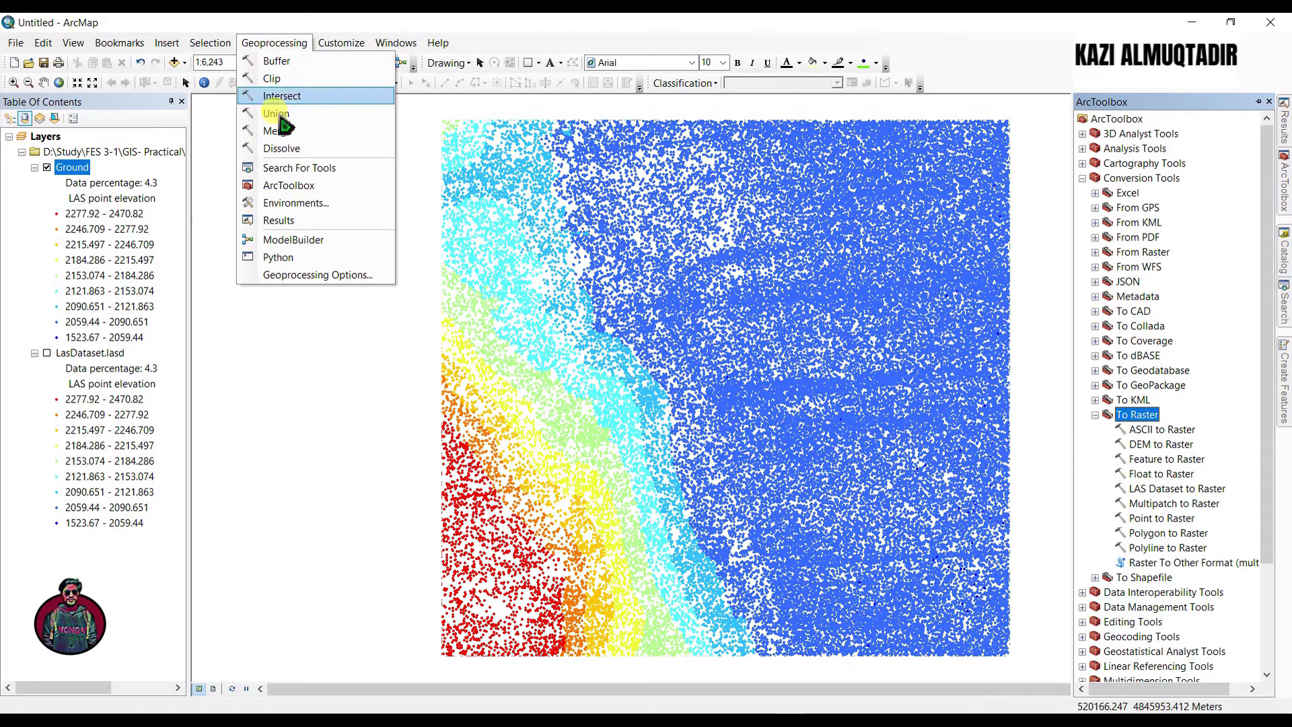
{"action": "left_click", "coordinate": [280, 202]}
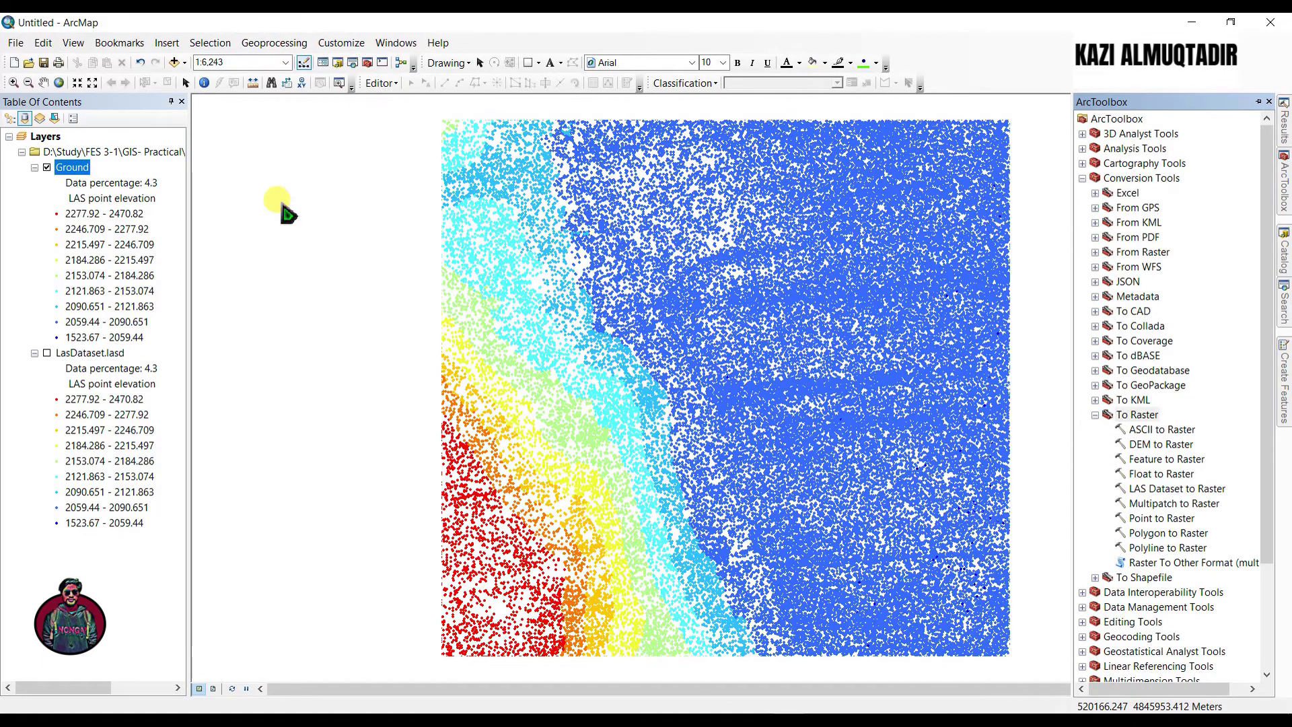
{"action": "left_click", "coordinate": [364, 212]}
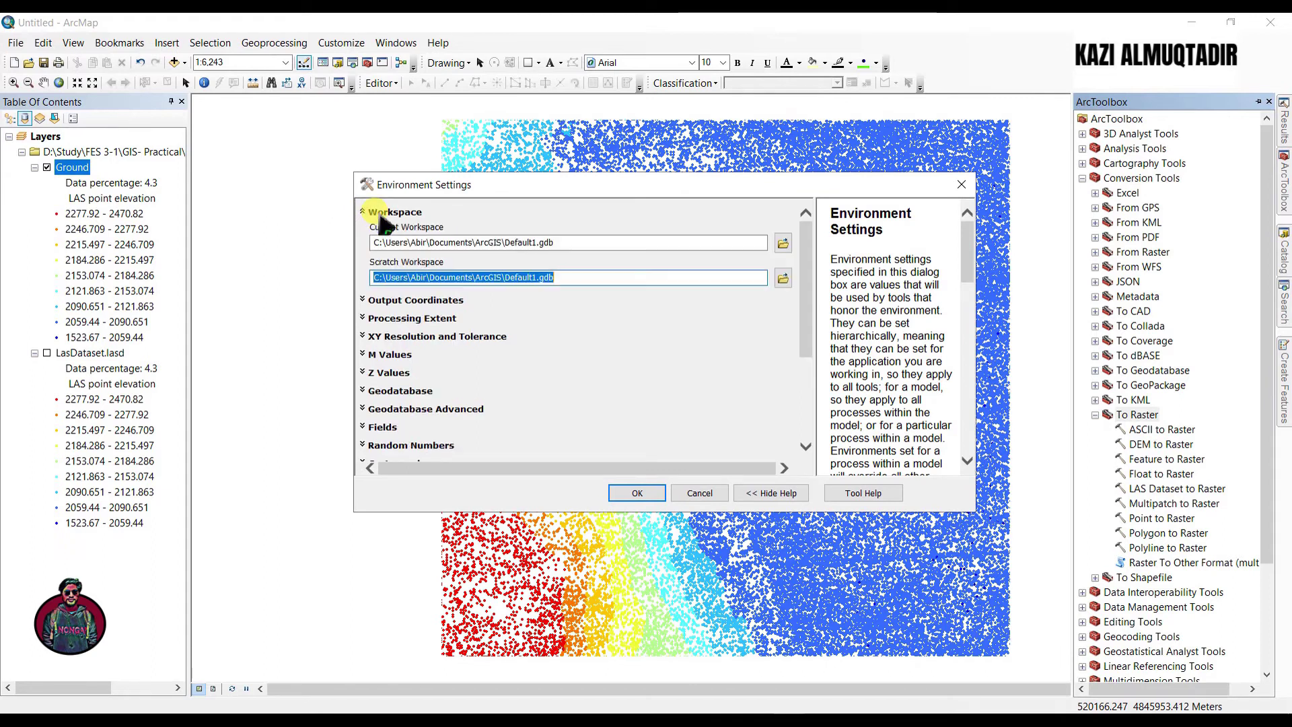
{"action": "left_click", "coordinate": [767, 277]}
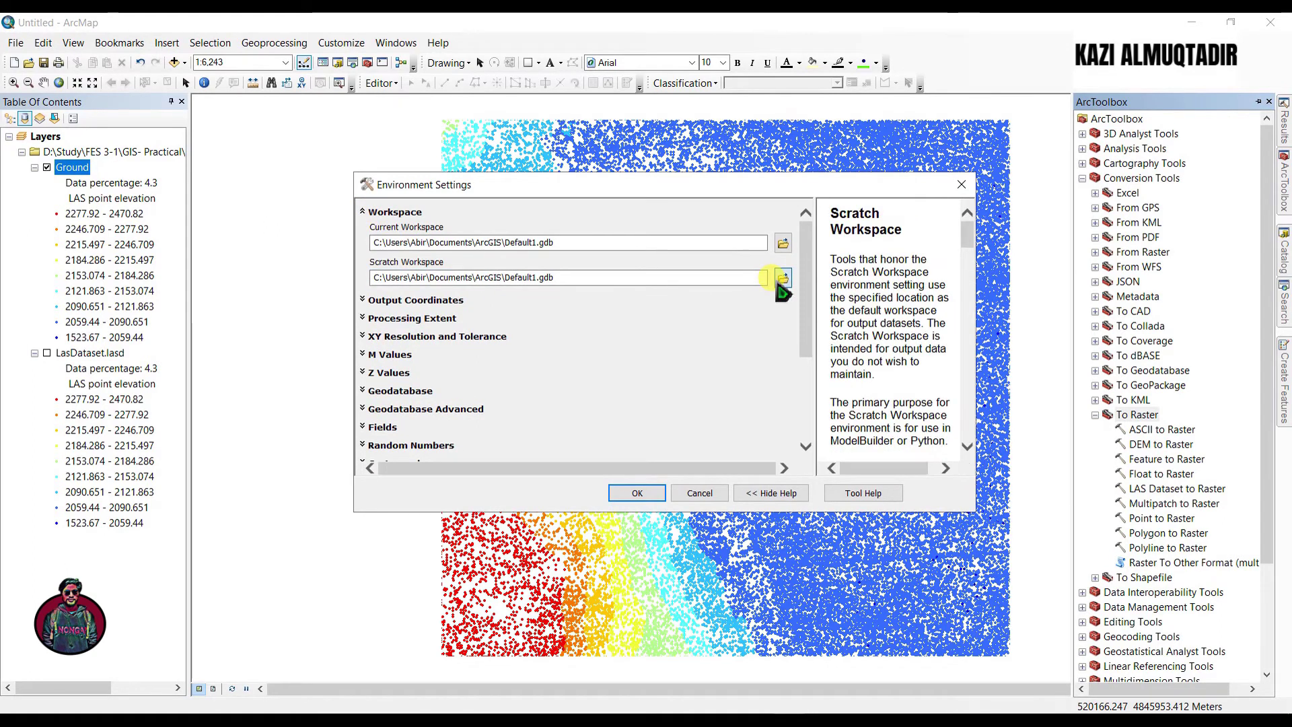
{"action": "left_click", "coordinate": [782, 279]}
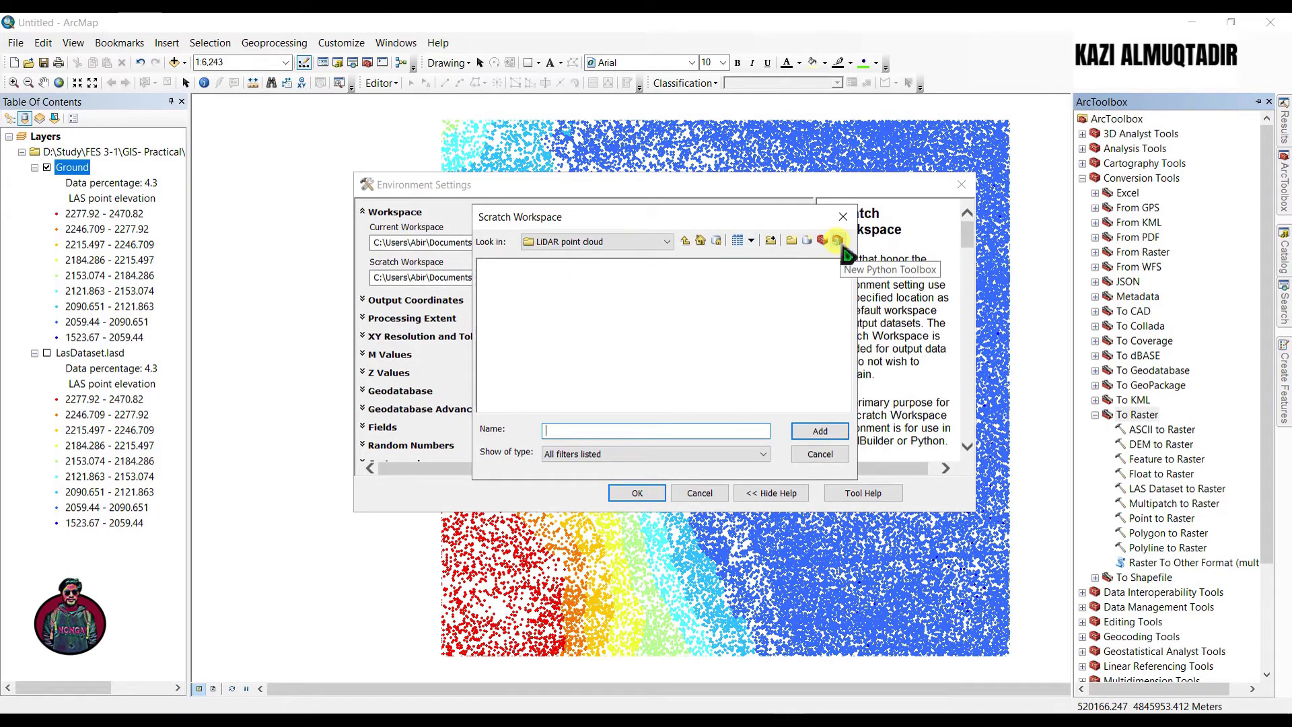
{"action": "left_click", "coordinate": [807, 241]}
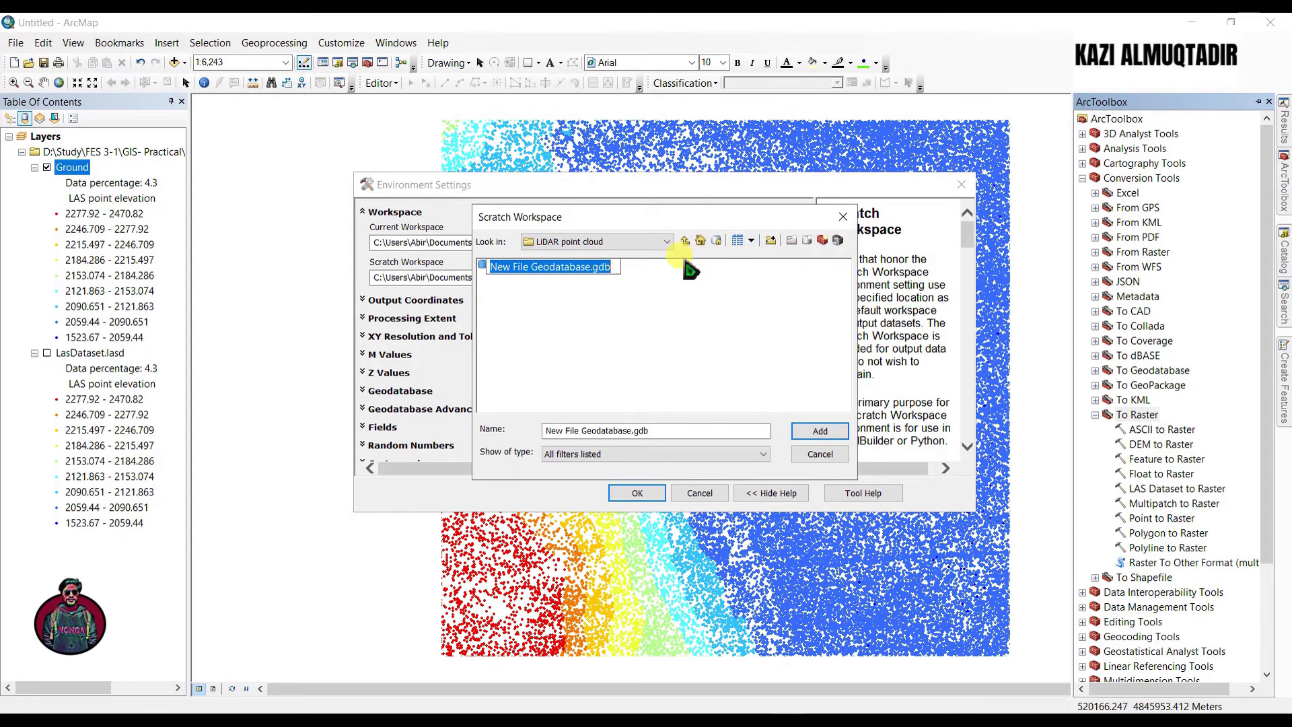
{"action": "type", "text": "LAS"}
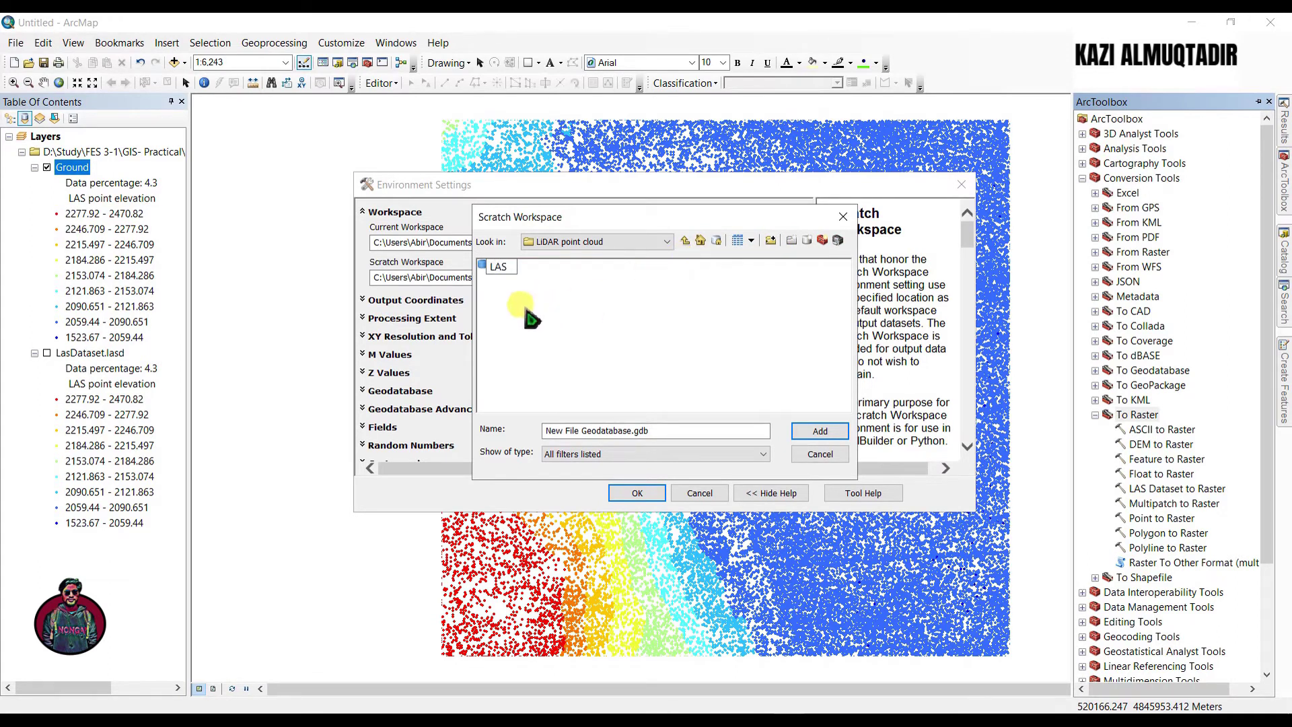
{"action": "left_click", "coordinate": [494, 267]}
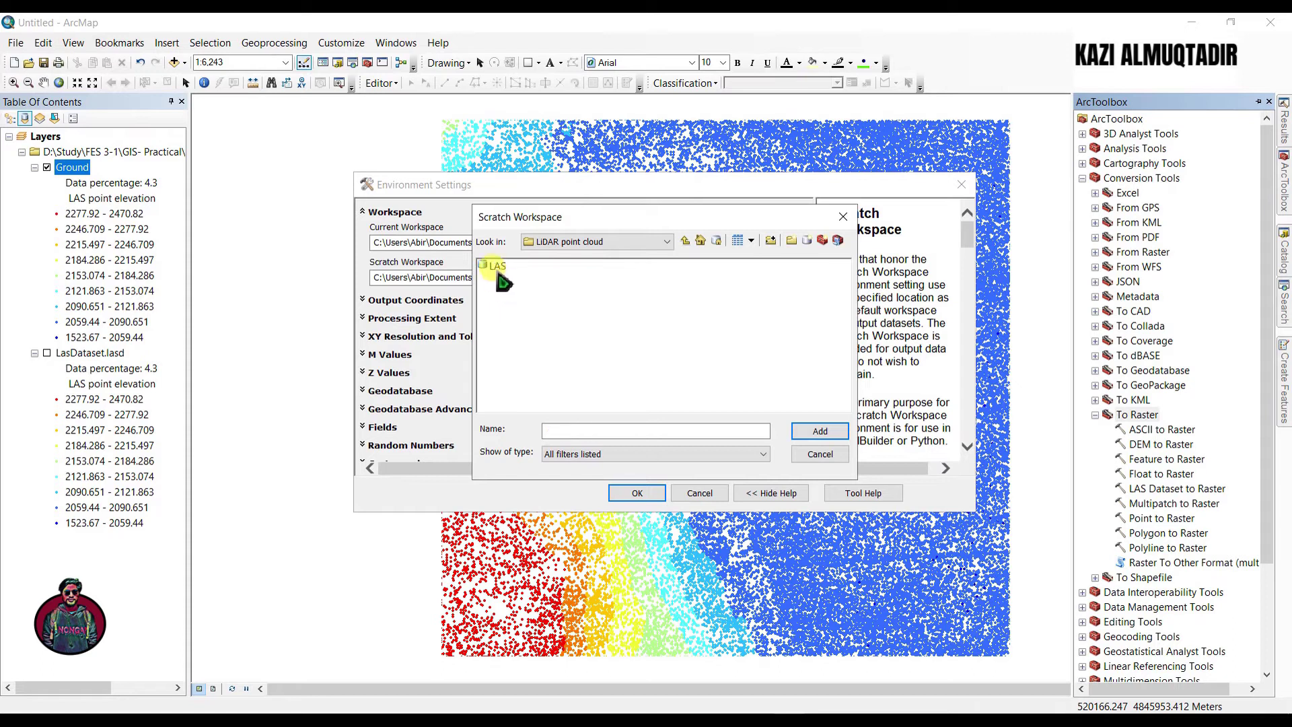
{"action": "left_click", "coordinate": [820, 430]}
Step: Open LAS Dataset to Raster with Ground as input and the output raster named DEM
{"action": "left_click", "coordinate": [637, 493]}
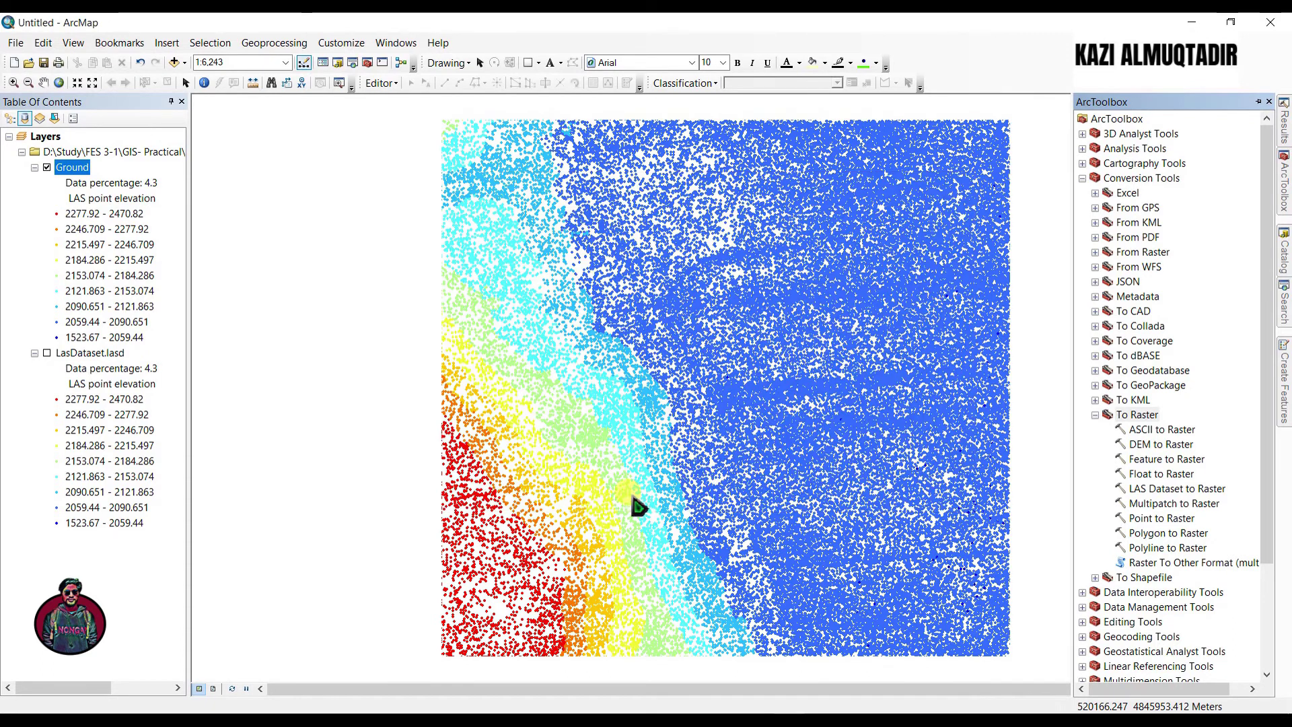
{"action": "left_click", "coordinate": [1139, 491]}
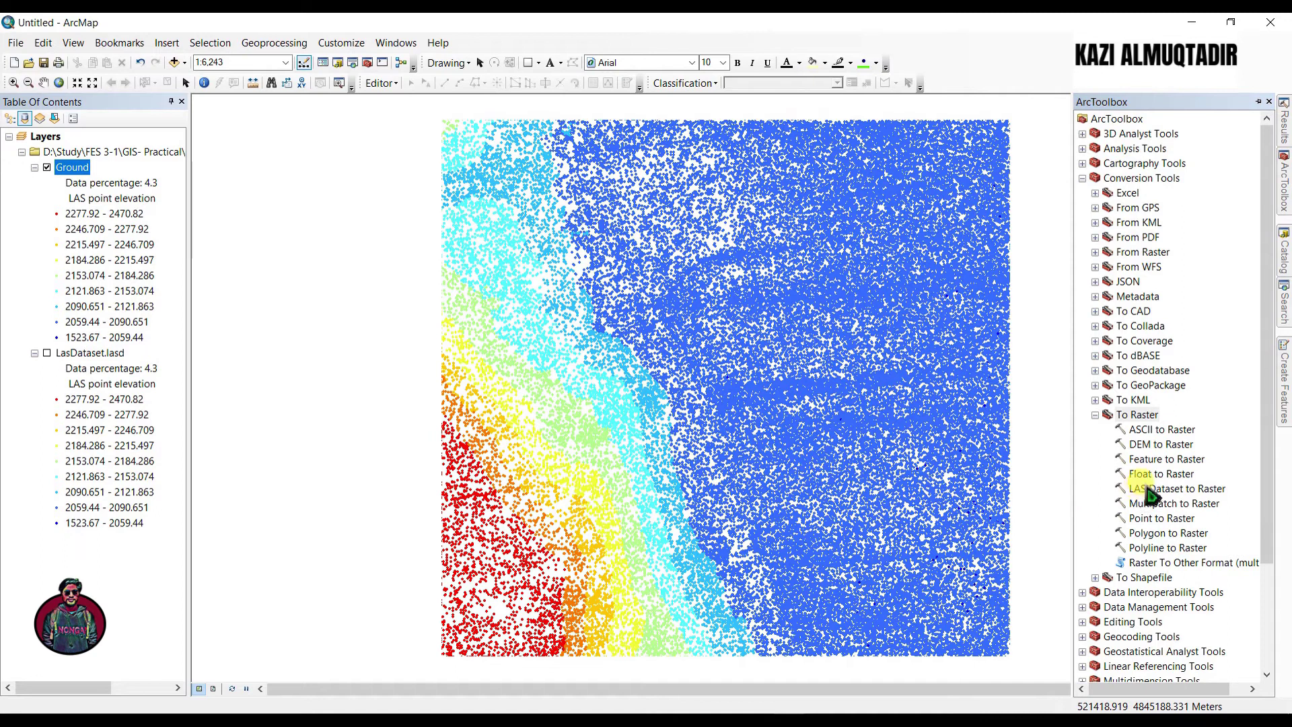
{"action": "left_click", "coordinate": [1165, 495]}
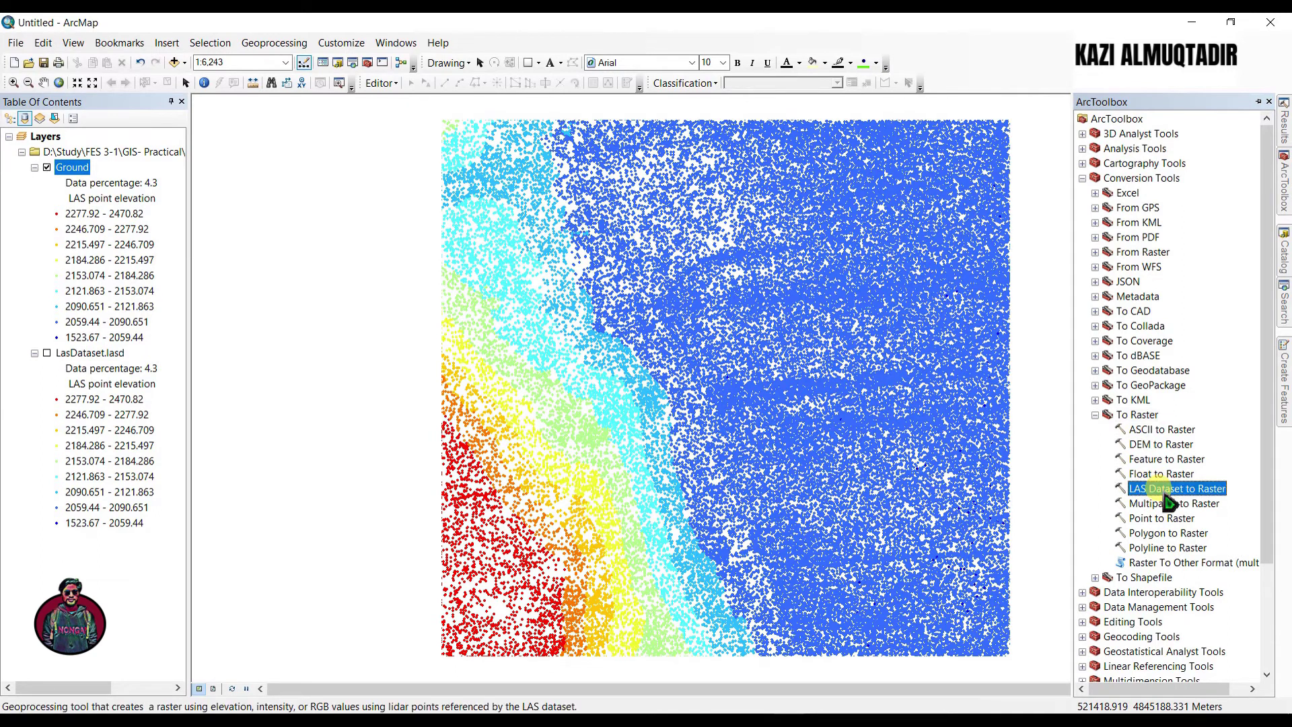
{"action": "double_click", "coordinate": [1164, 495]}
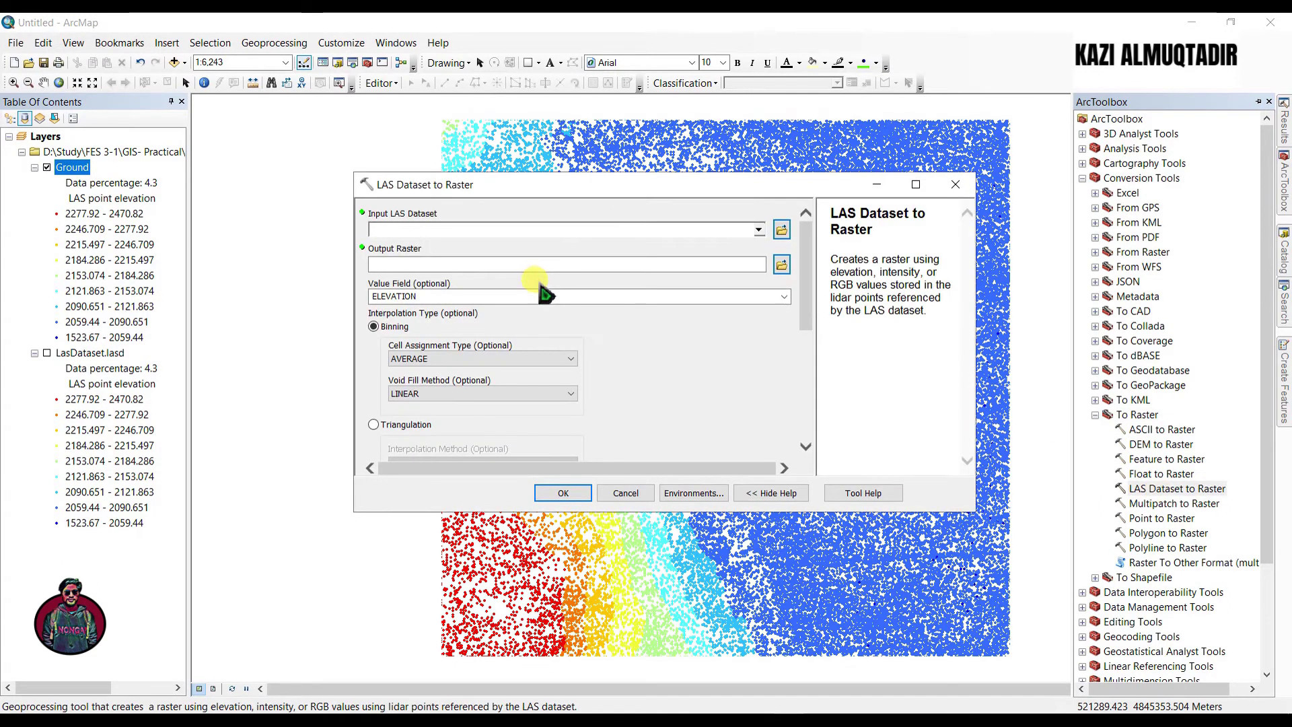
{"action": "left_click", "coordinate": [758, 230]}
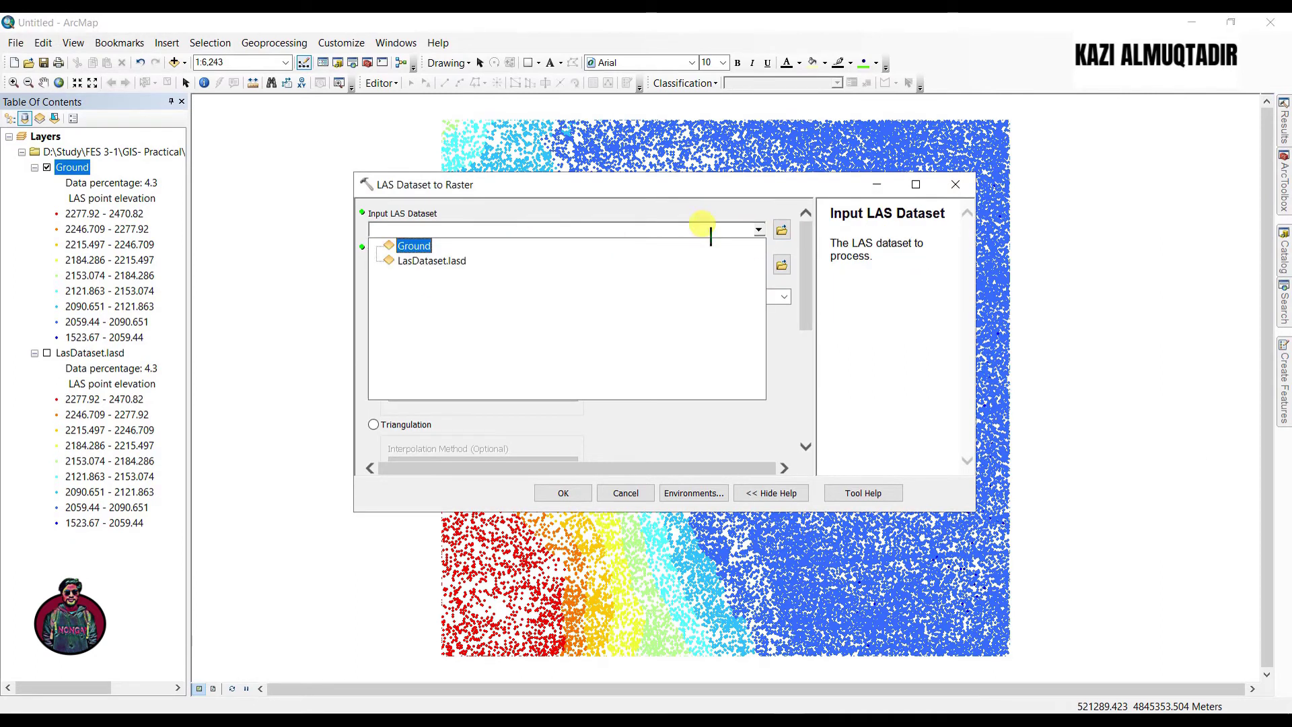
{"action": "left_click", "coordinate": [407, 246]}
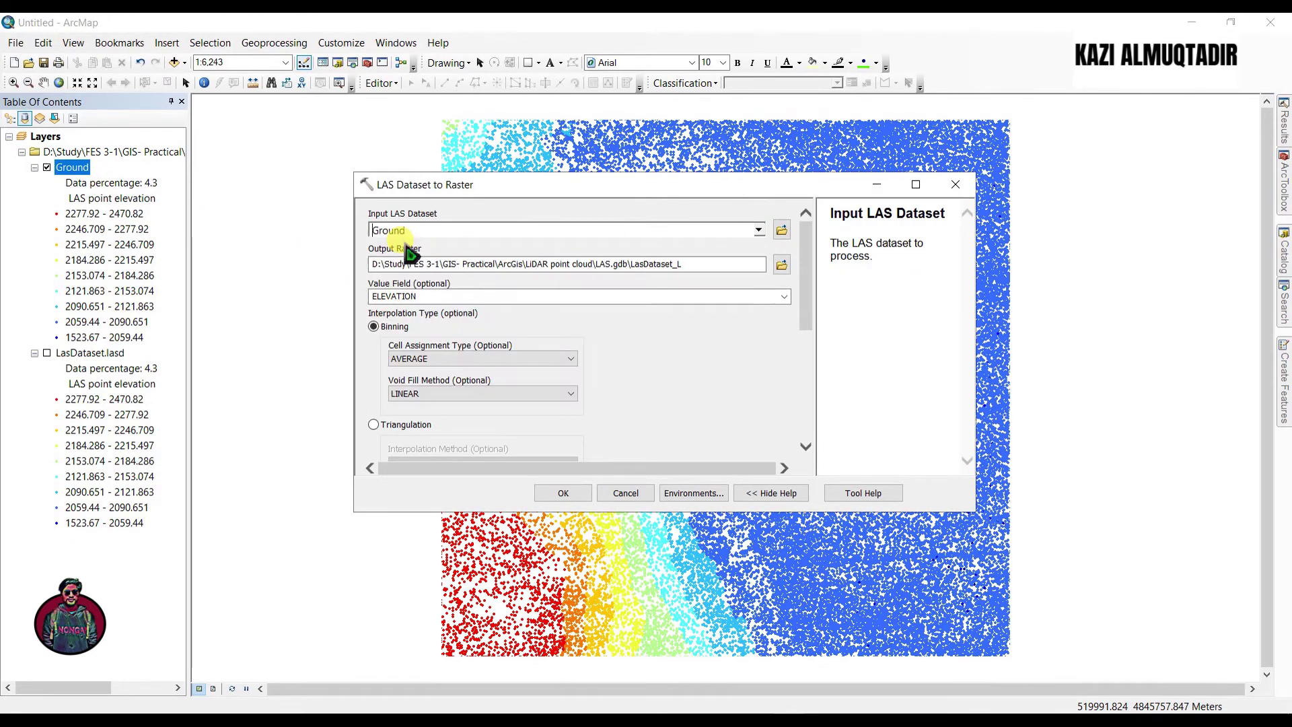
{"action": "left_click_drag", "start_coordinate": [680, 264], "coordinate": [639, 264]}
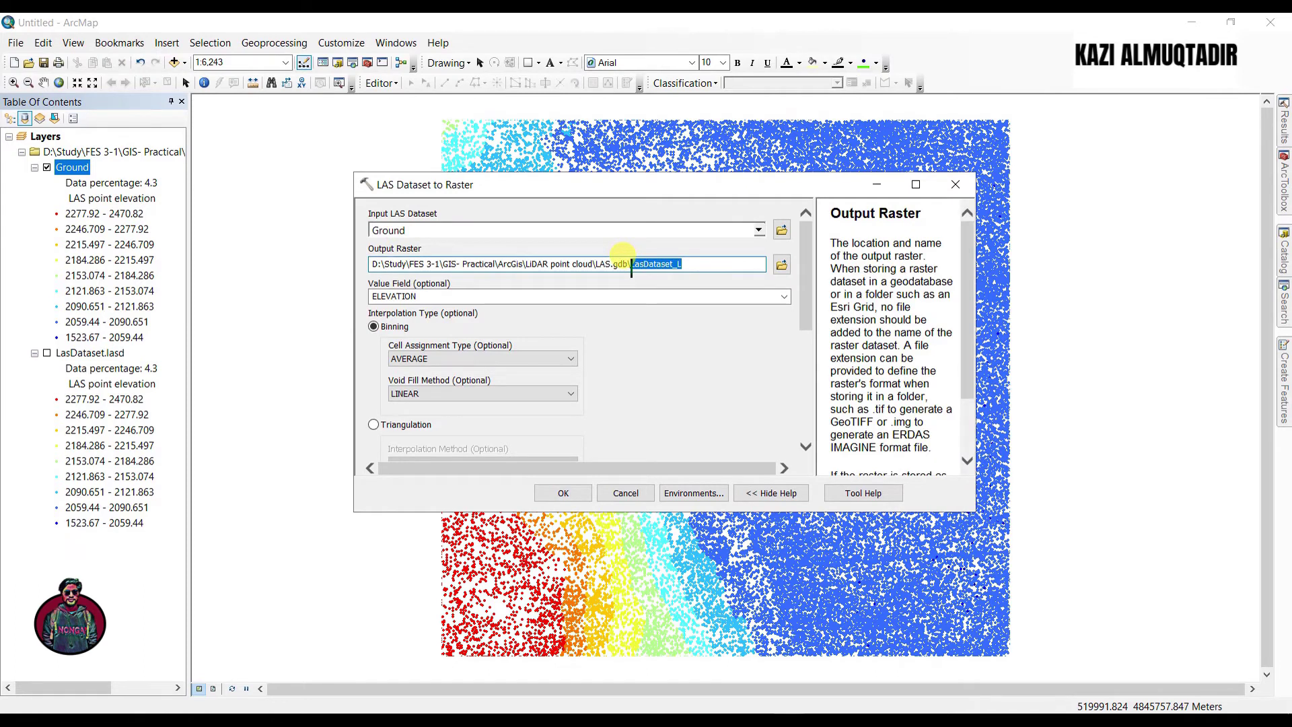
{"action": "type", "text": "DEM"}
Step: Use triangulation with NATURAL_NEIGHBOR interpolation and sampling value 1, then run it
{"action": "scroll", "coordinate": [624, 340], "scroll_direction": "down", "scroll_amount": 3}
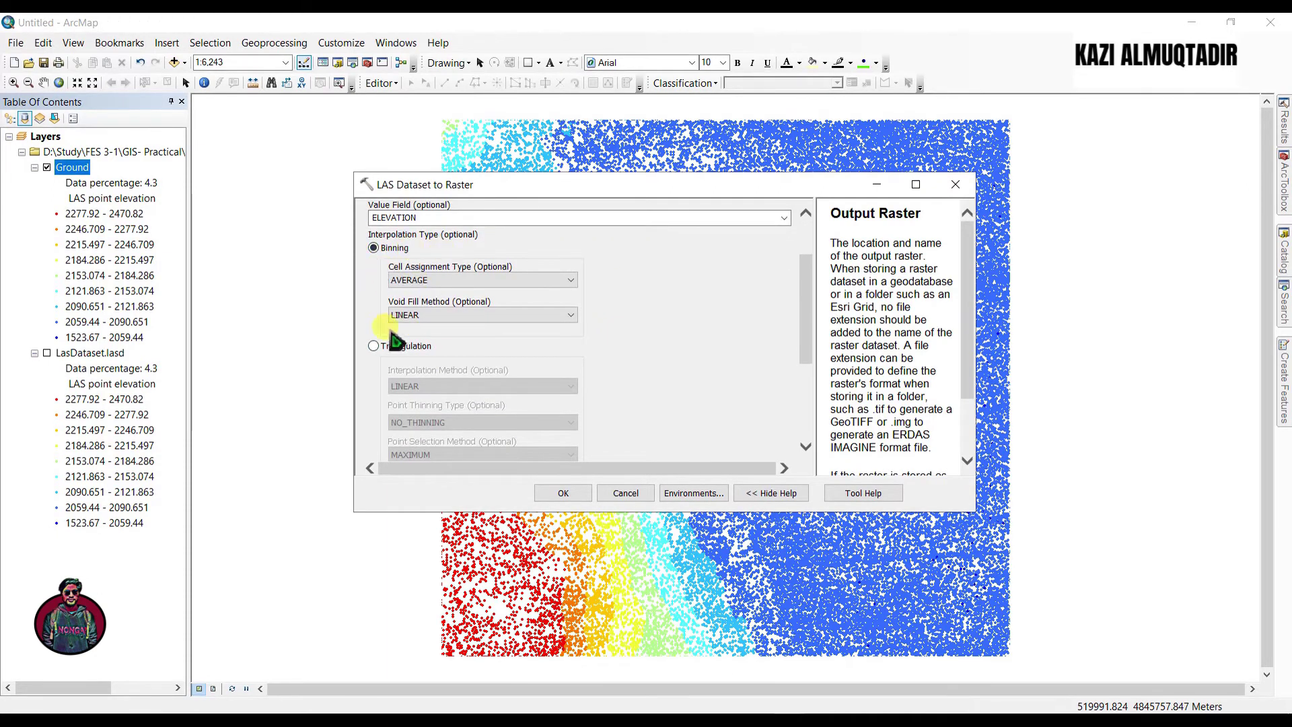
{"action": "left_click", "coordinate": [374, 347]}
{"action": "scroll", "coordinate": [559, 370], "scroll_direction": "down", "scroll_amount": 2}
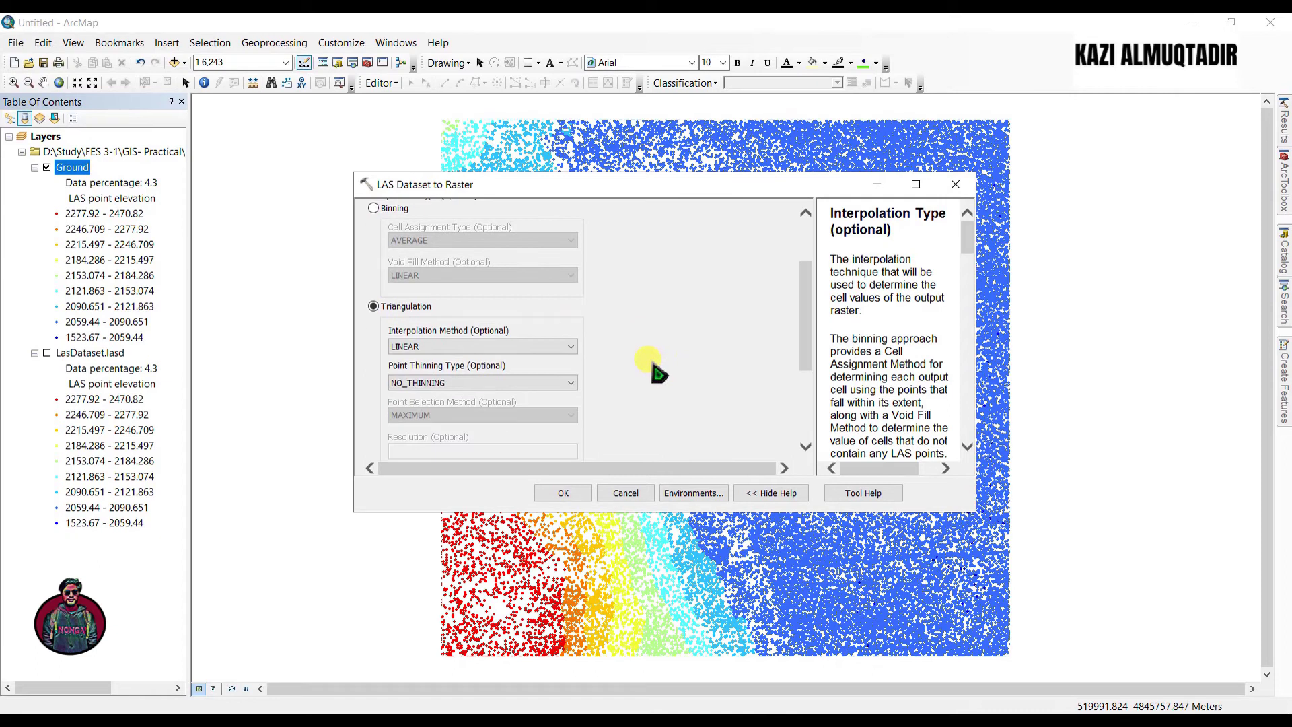
{"action": "left_click", "coordinate": [570, 345]}
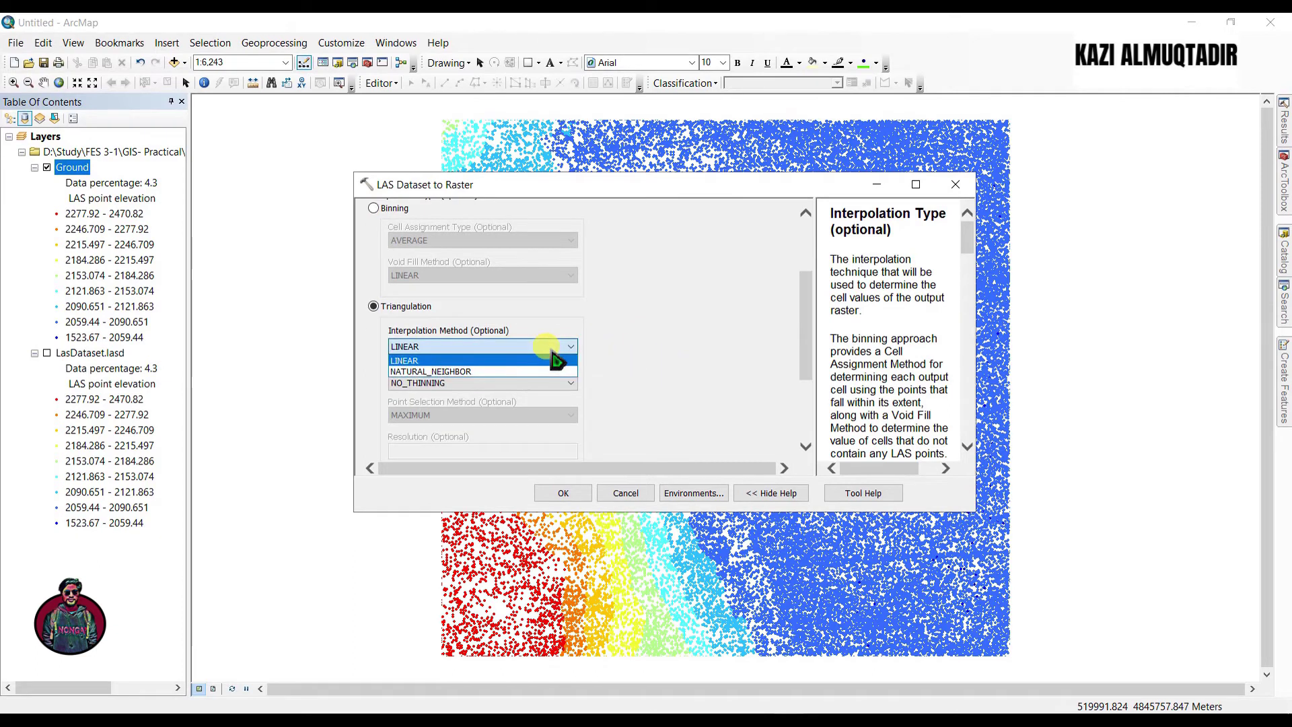
{"action": "left_click", "coordinate": [462, 372]}
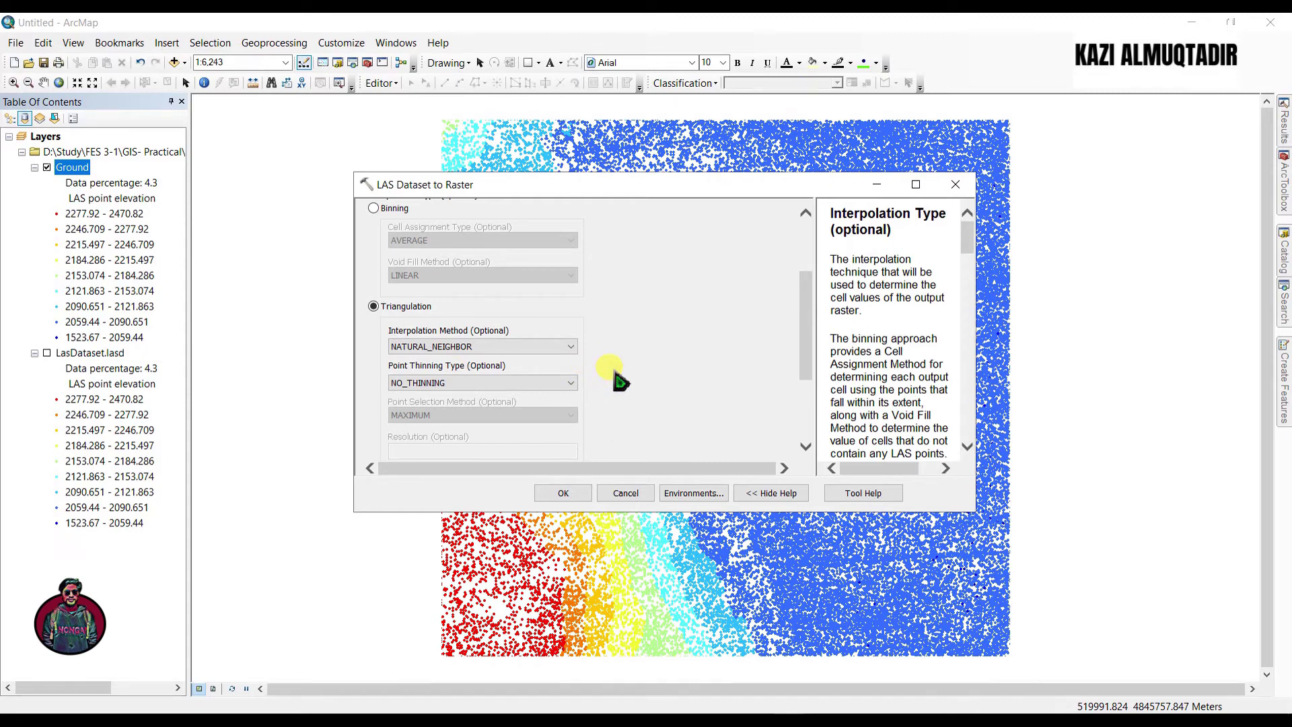
{"action": "scroll", "coordinate": [608, 438], "scroll_direction": "down", "scroll_amount": 5}
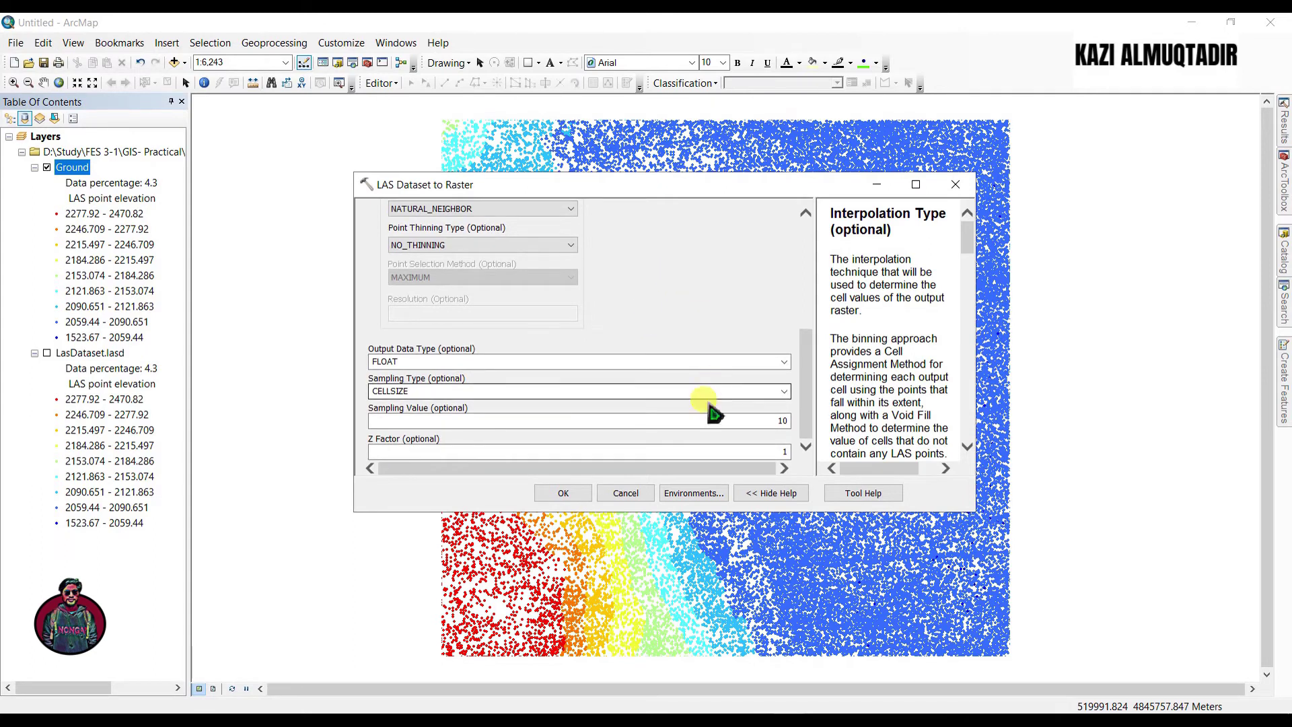
{"action": "double_click", "coordinate": [775, 421]}
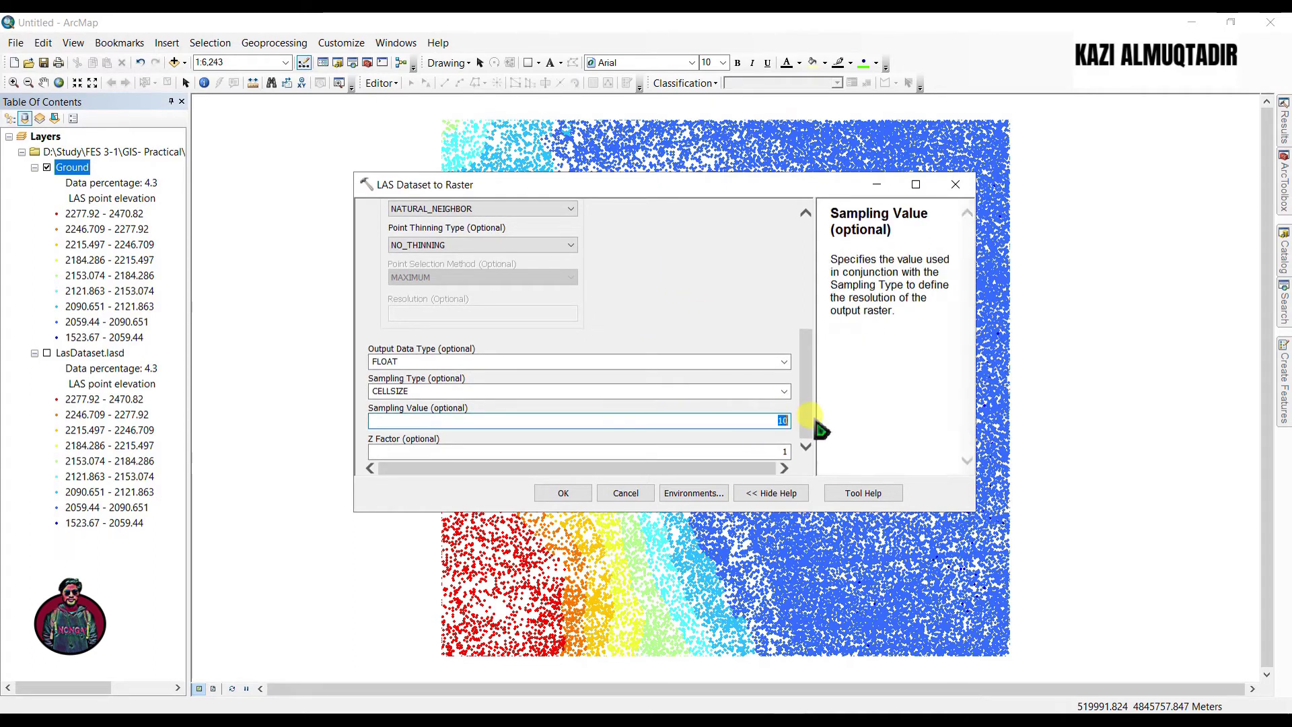
{"action": "type", "text": "1"}
{"action": "left_click", "coordinate": [563, 493]}
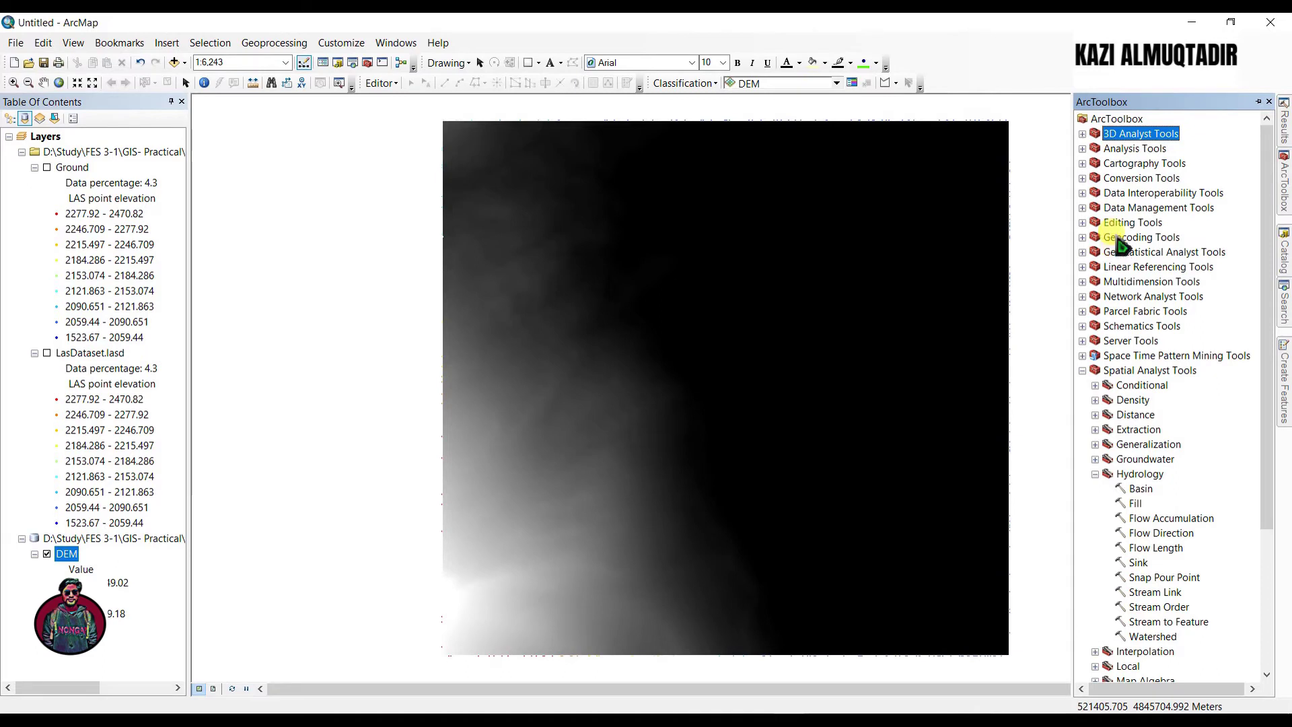
Step: Run 3D Analyst Hillshade on DEM with default azimuth 315 and altitude 45, output HillSha_DEM1
{"action": "left_click", "coordinate": [1082, 134]}
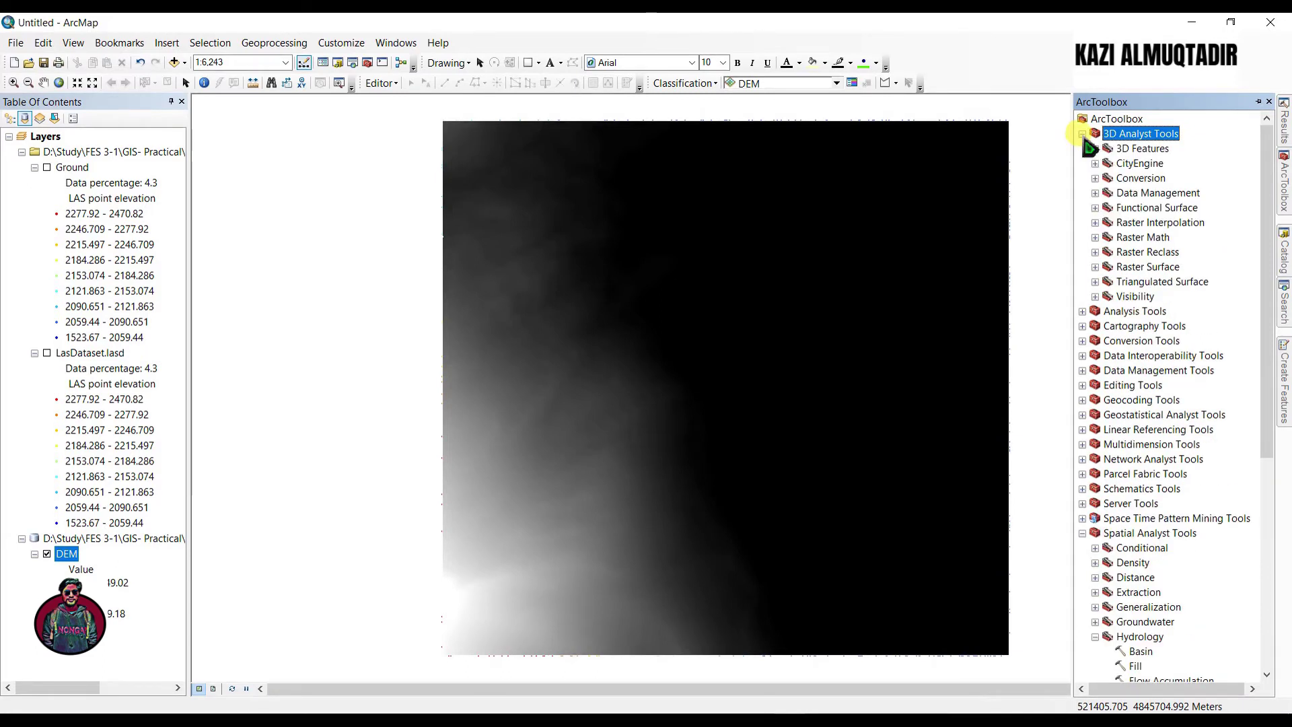
{"action": "left_click", "coordinate": [1095, 267]}
{"action": "left_click", "coordinate": [1147, 372]}
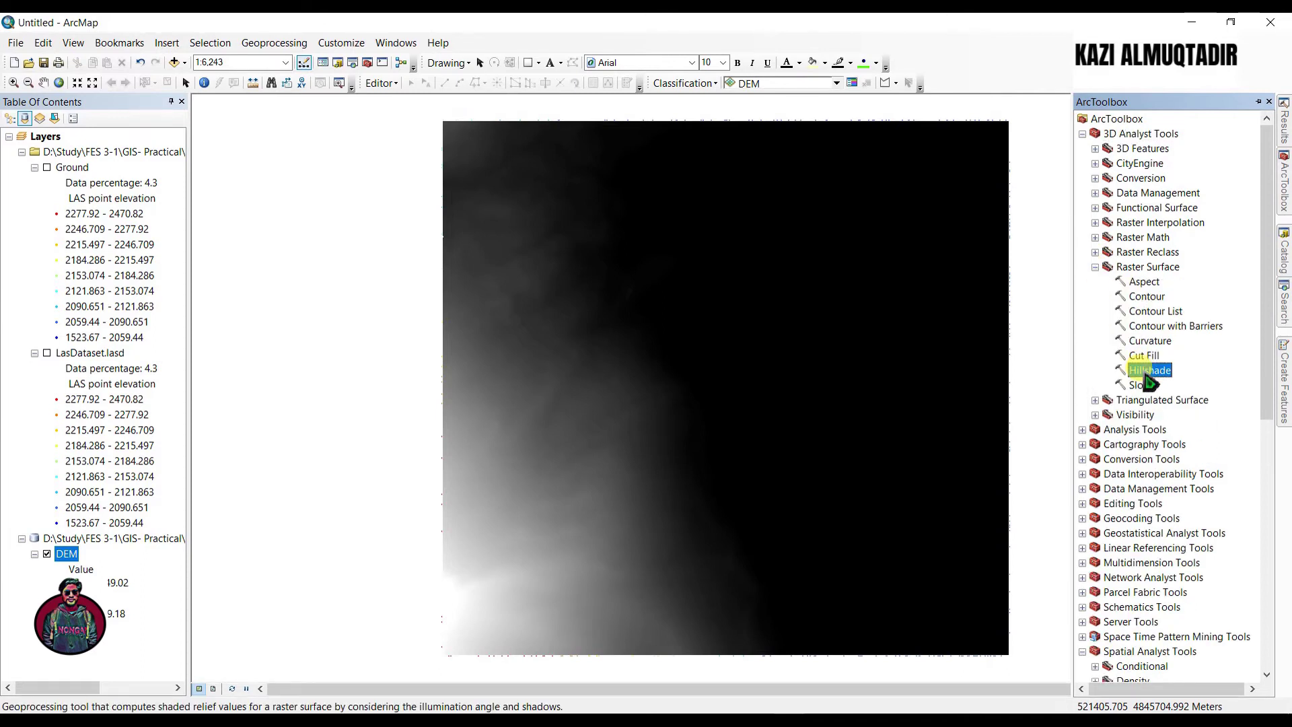
{"action": "double_click", "coordinate": [1147, 374]}
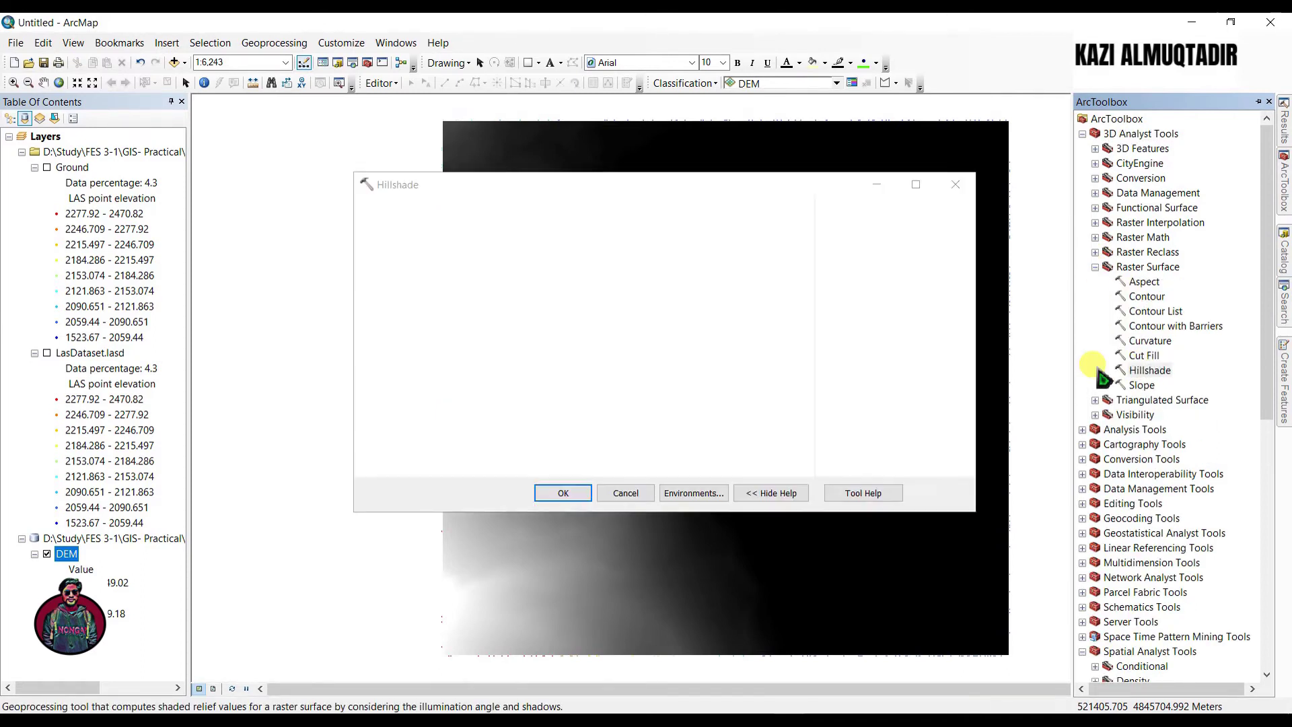
{"action": "left_click", "coordinate": [256, 259]}
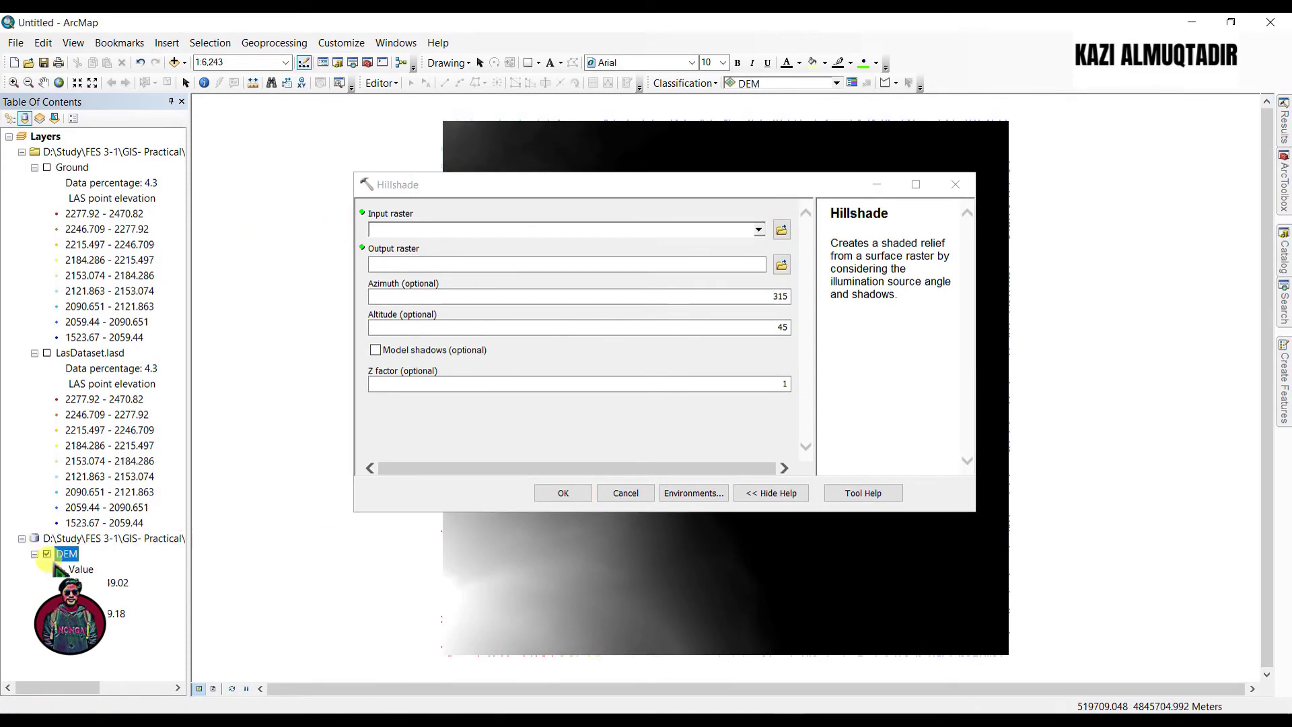
{"action": "left_click_drag", "start_coordinate": [67, 567], "coordinate": [402, 235]}
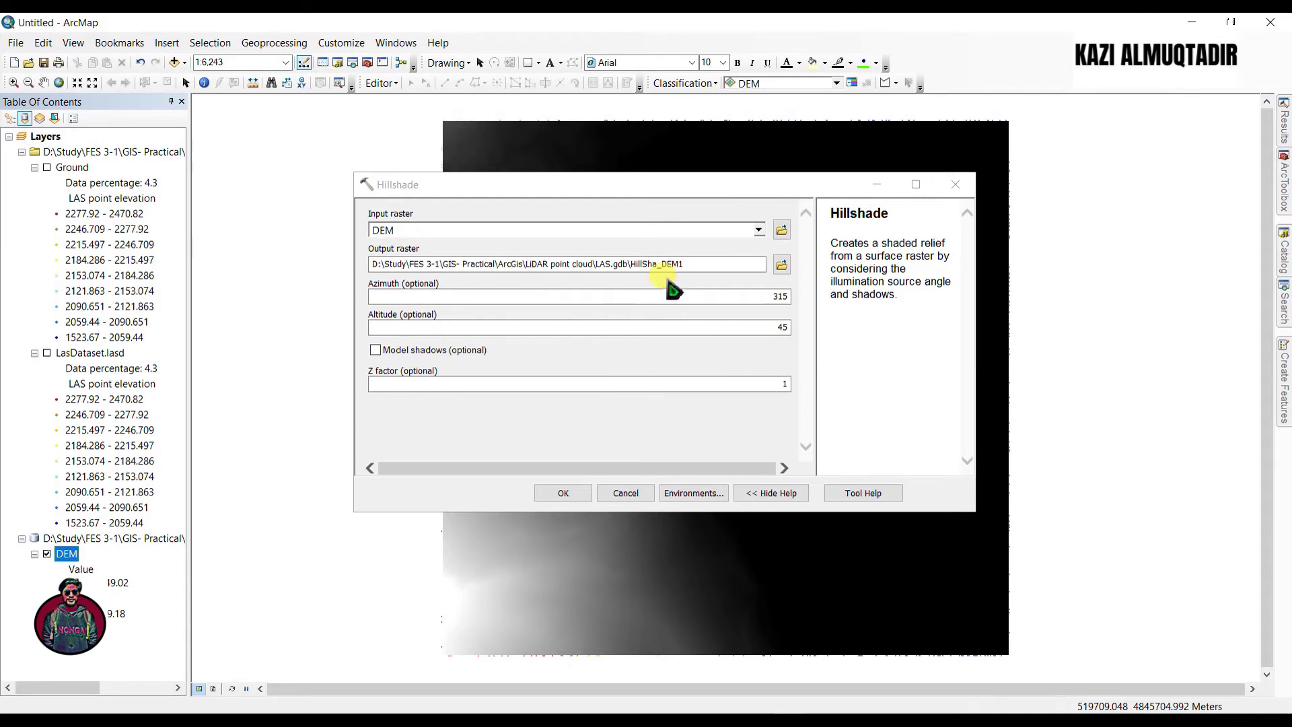
{"action": "left_click", "coordinate": [668, 264]}
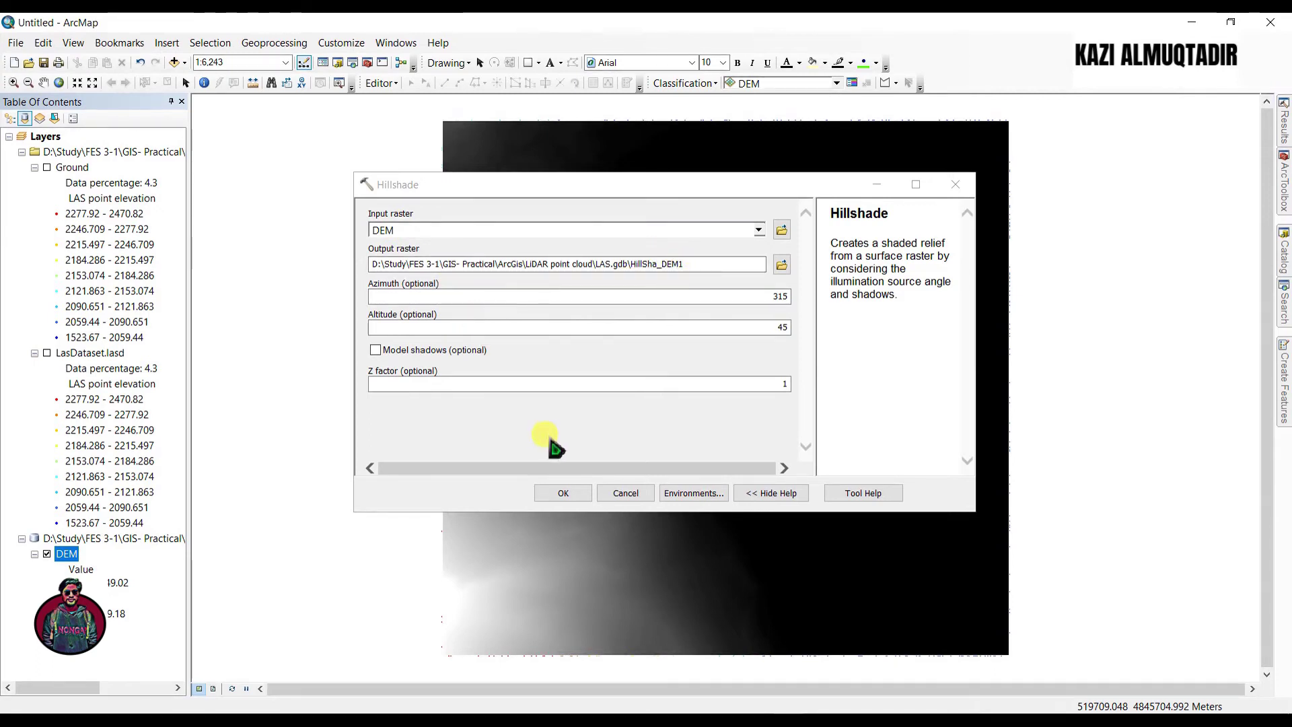
{"action": "left_click", "coordinate": [563, 493]}
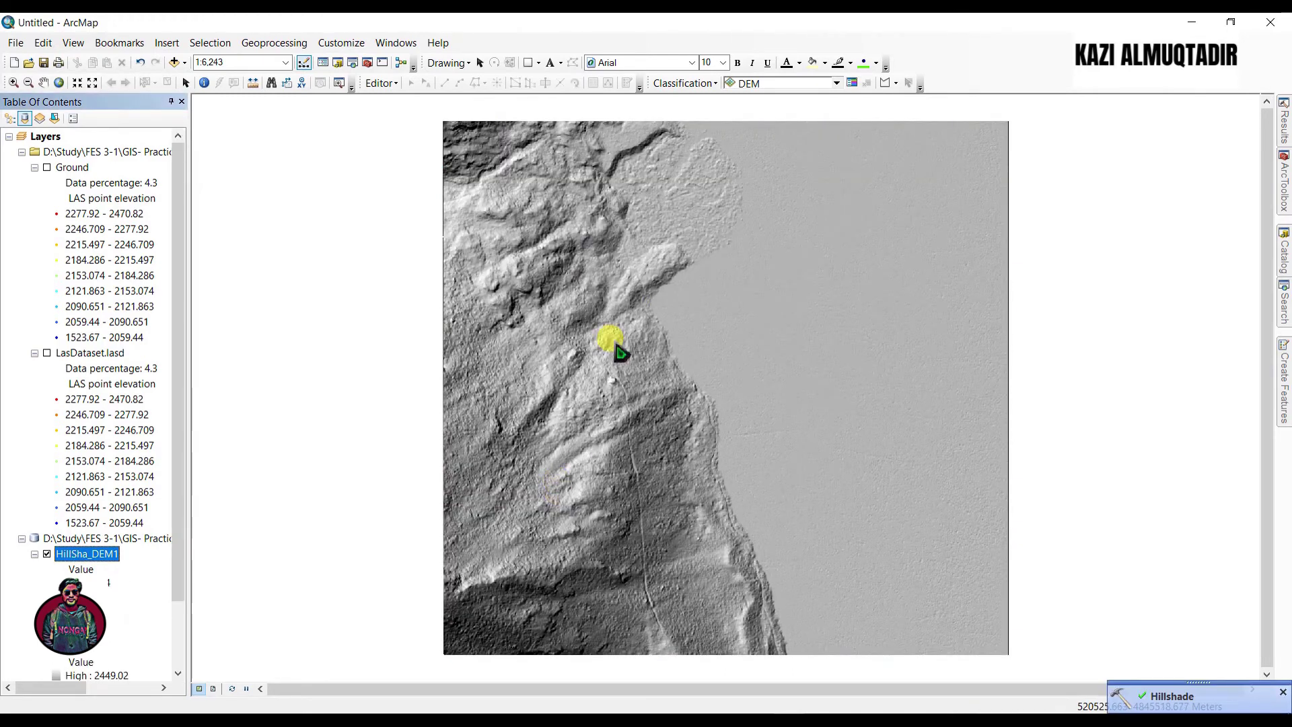
Step: Apply a green-to-brown colour ramp to HillSha_DEM1 in its Symbology properties
{"action": "right_click", "coordinate": [79, 566]}
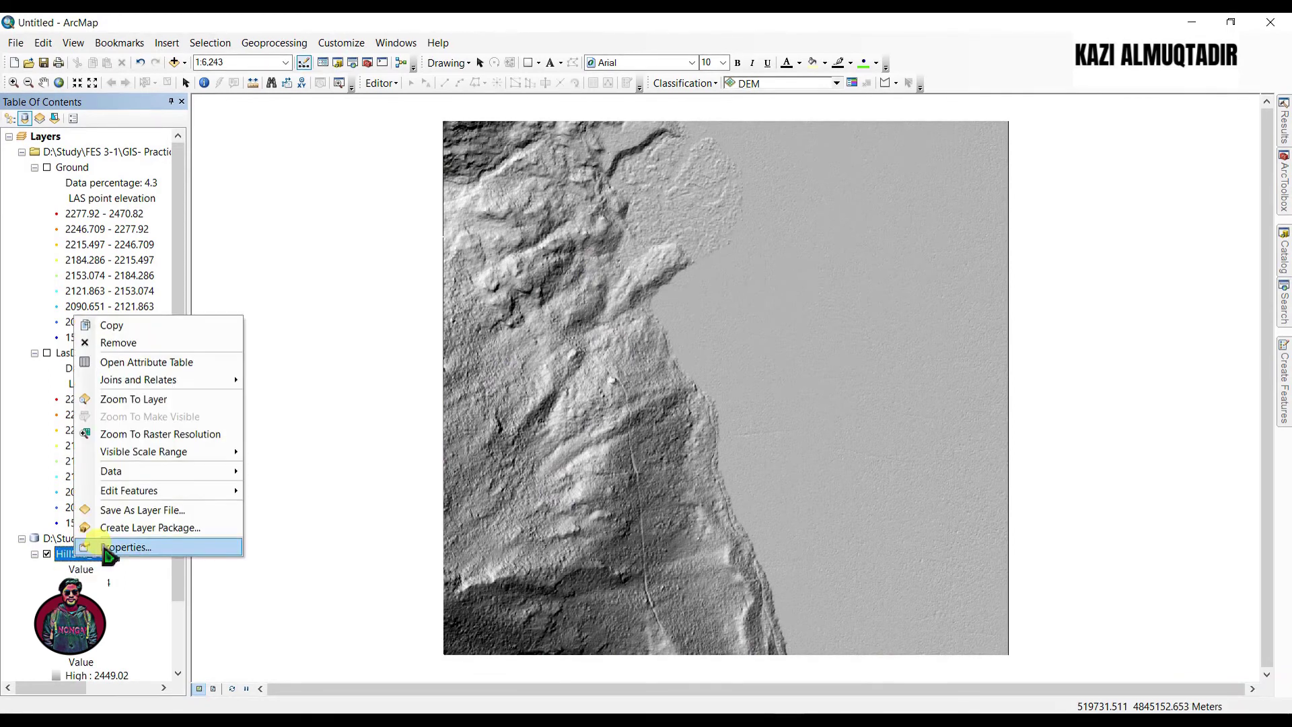
{"action": "left_click", "coordinate": [94, 550]}
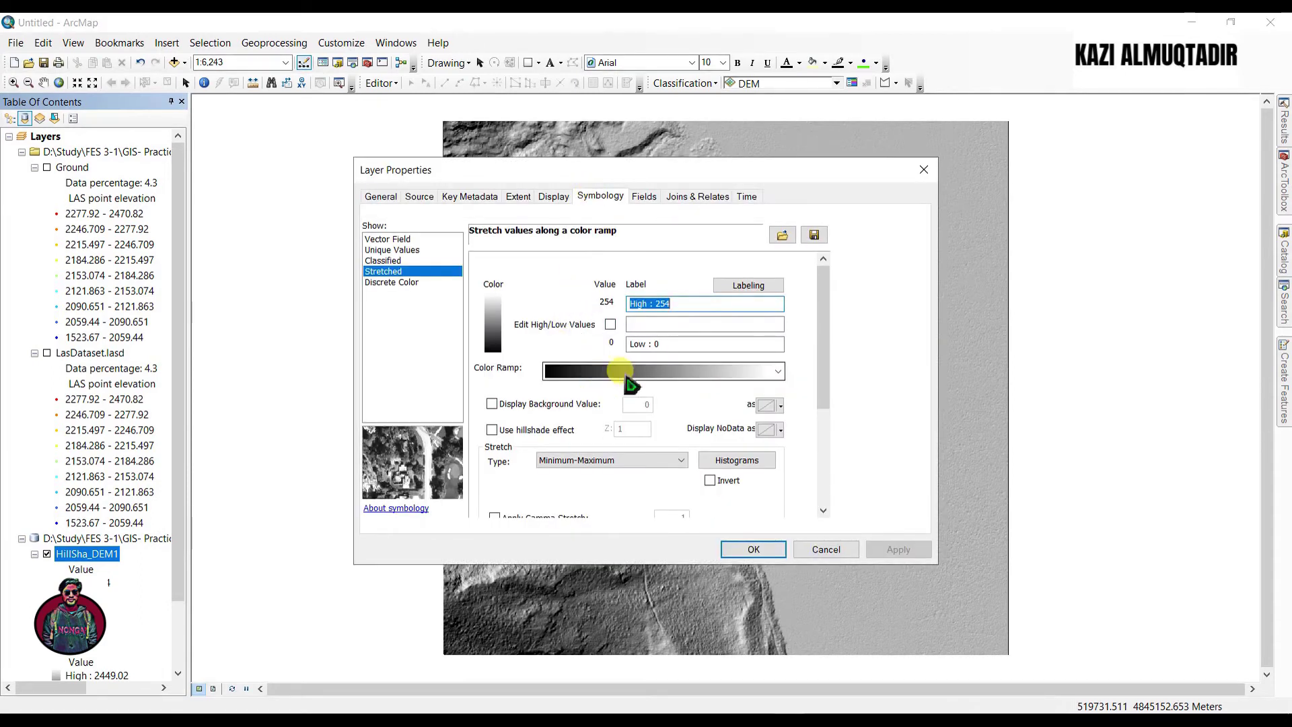
{"action": "left_click", "coordinate": [635, 370]}
{"action": "left_click", "coordinate": [668, 217]}
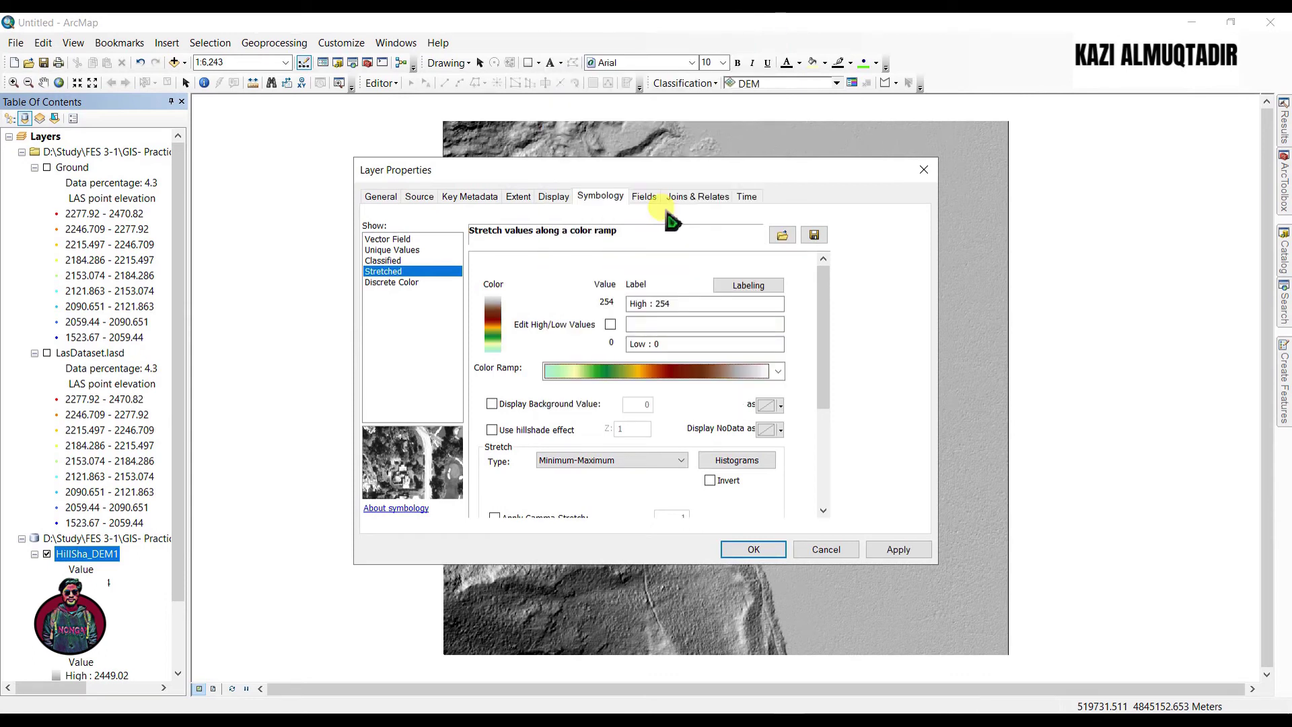
{"action": "left_click", "coordinate": [895, 549]}
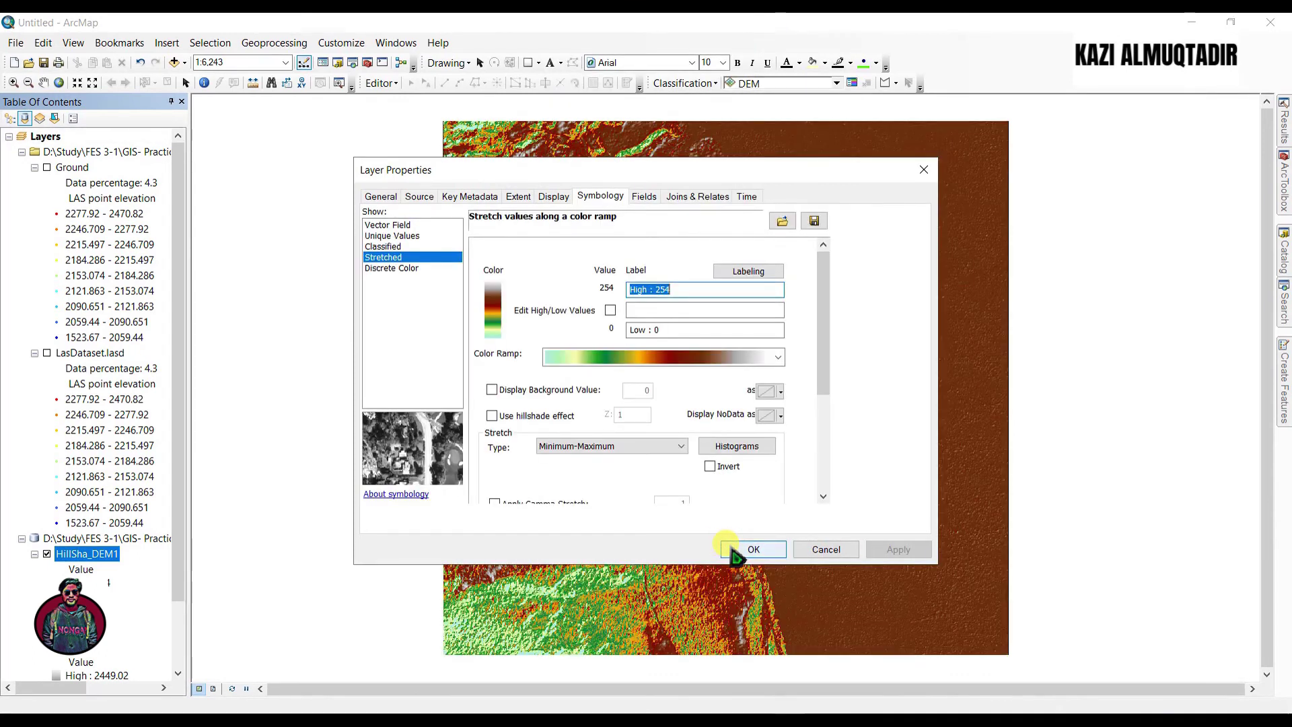
{"action": "left_click", "coordinate": [748, 549]}
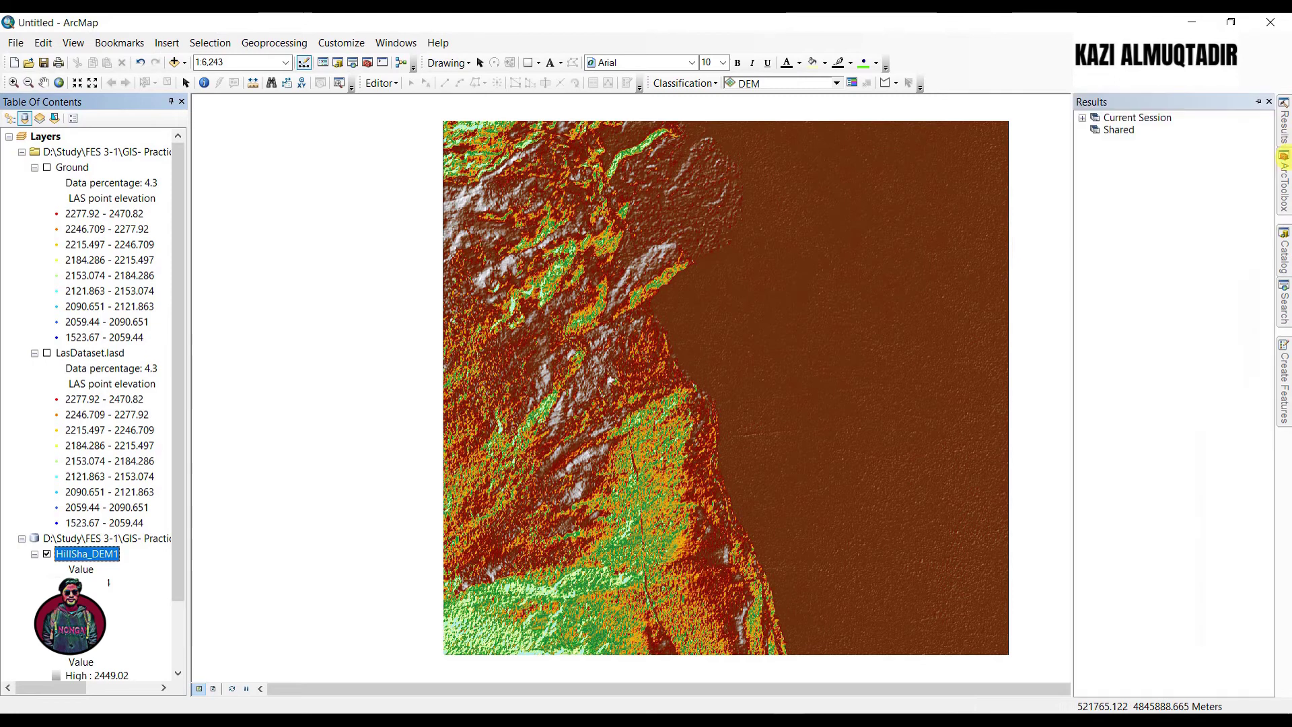
Step: Open Make LAS Dataset Layer under Data Management Tools > Layers and Table Views
{"action": "mouse_move", "coordinate": [1284, 182]}
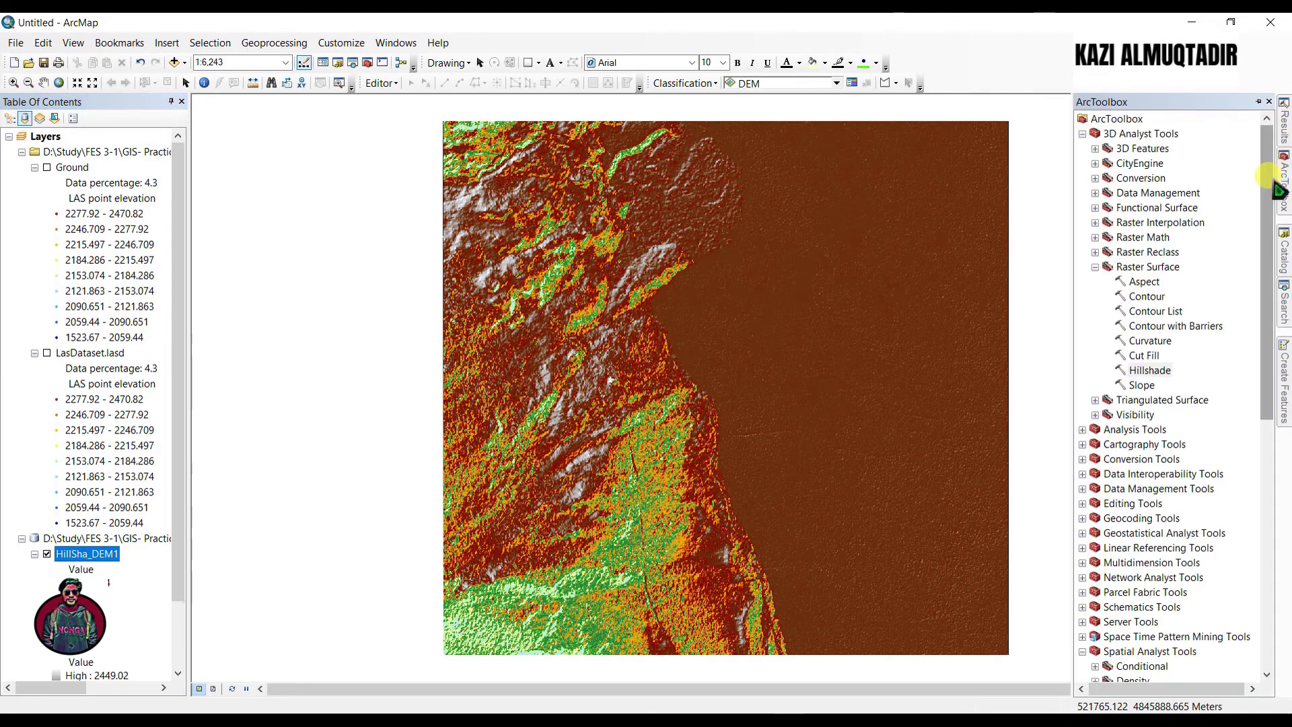
{"action": "double_click", "coordinate": [1107, 267]}
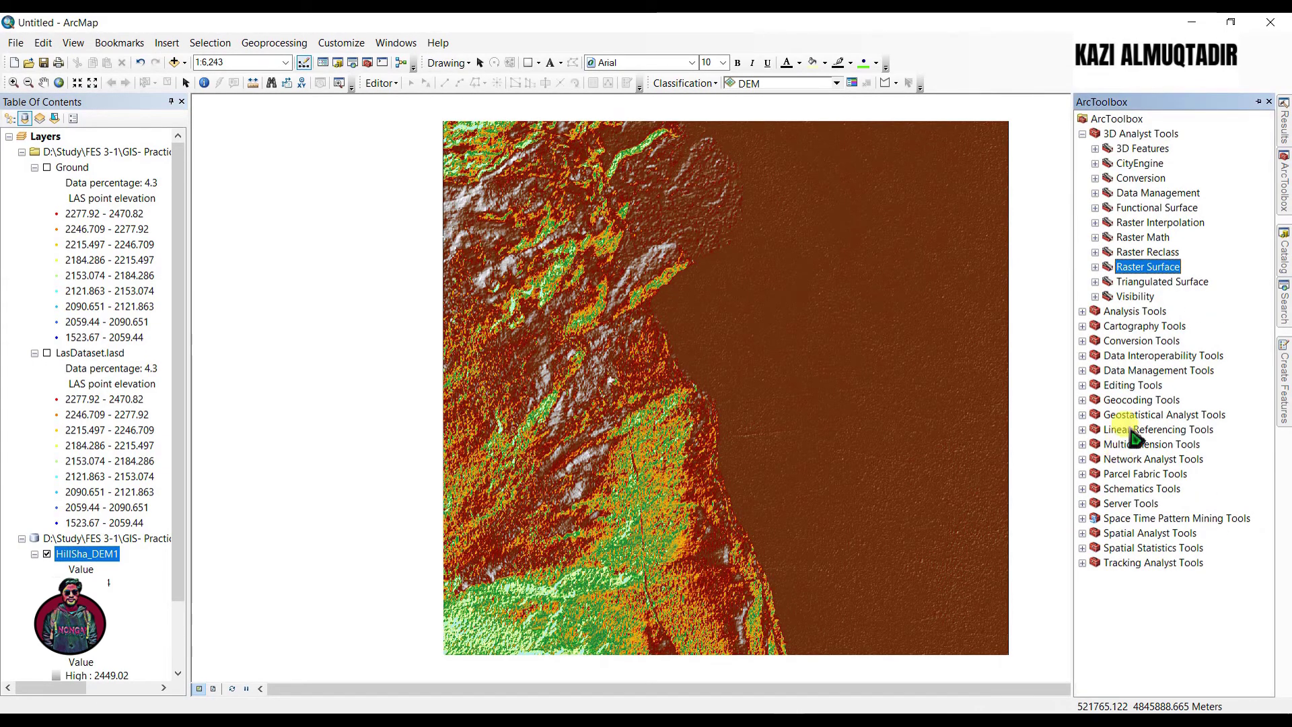
{"action": "double_click", "coordinate": [1147, 371]}
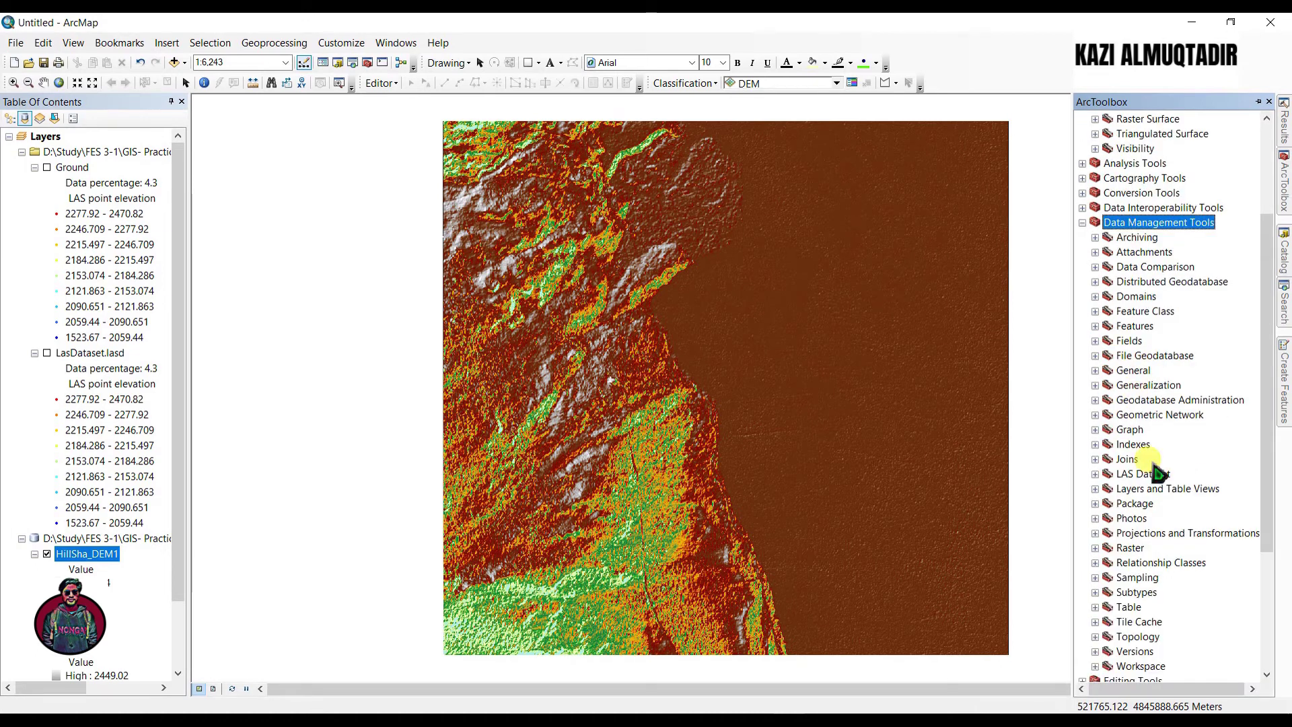
{"action": "double_click", "coordinate": [1139, 488]}
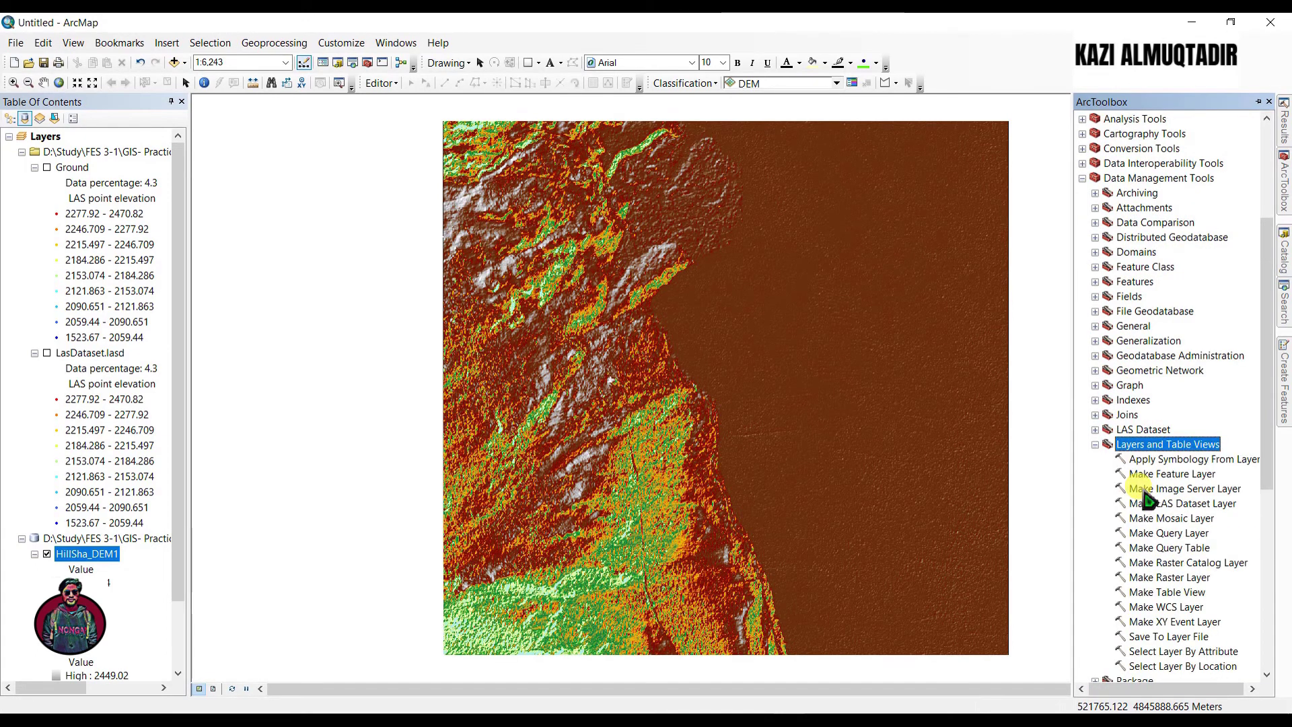
{"action": "double_click", "coordinate": [1151, 504]}
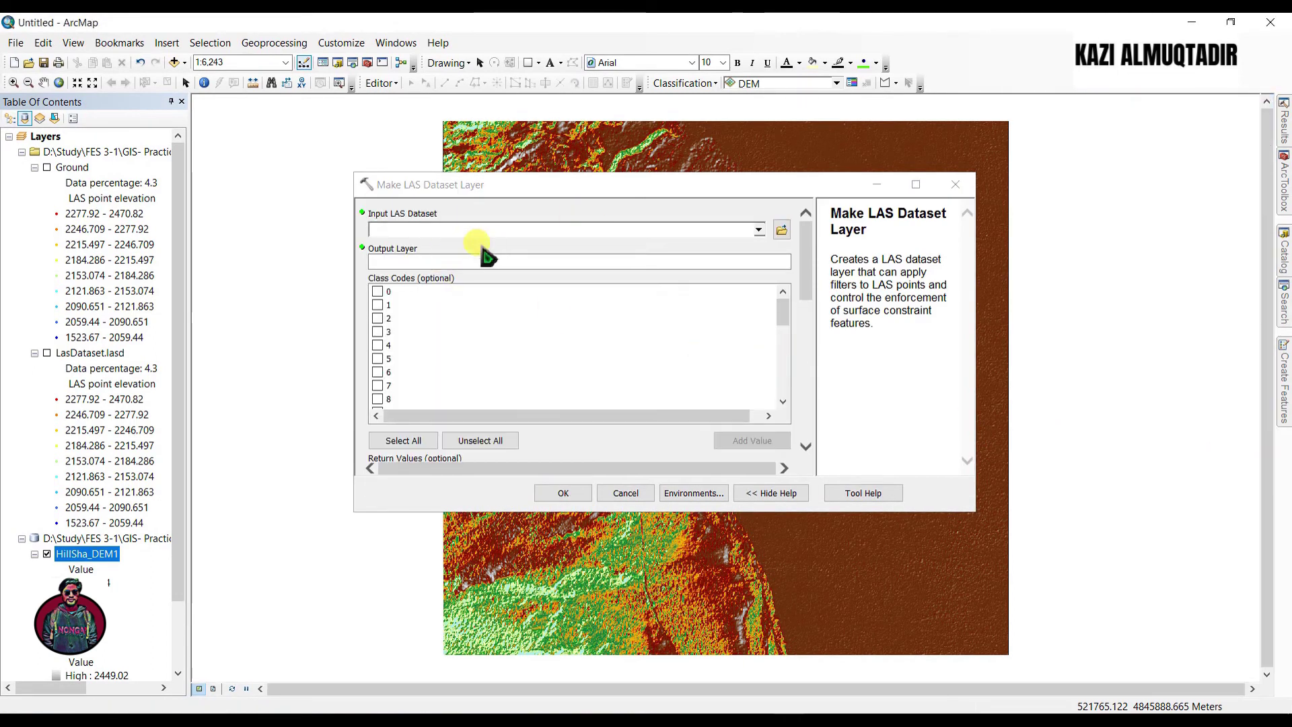
Step: Make a First_returns layer from LasDataset.lasd, filtered to return value 1
{"action": "left_click", "coordinate": [71, 355]}
{"action": "left_click_drag", "start_coordinate": [74, 363], "coordinate": [421, 230]}
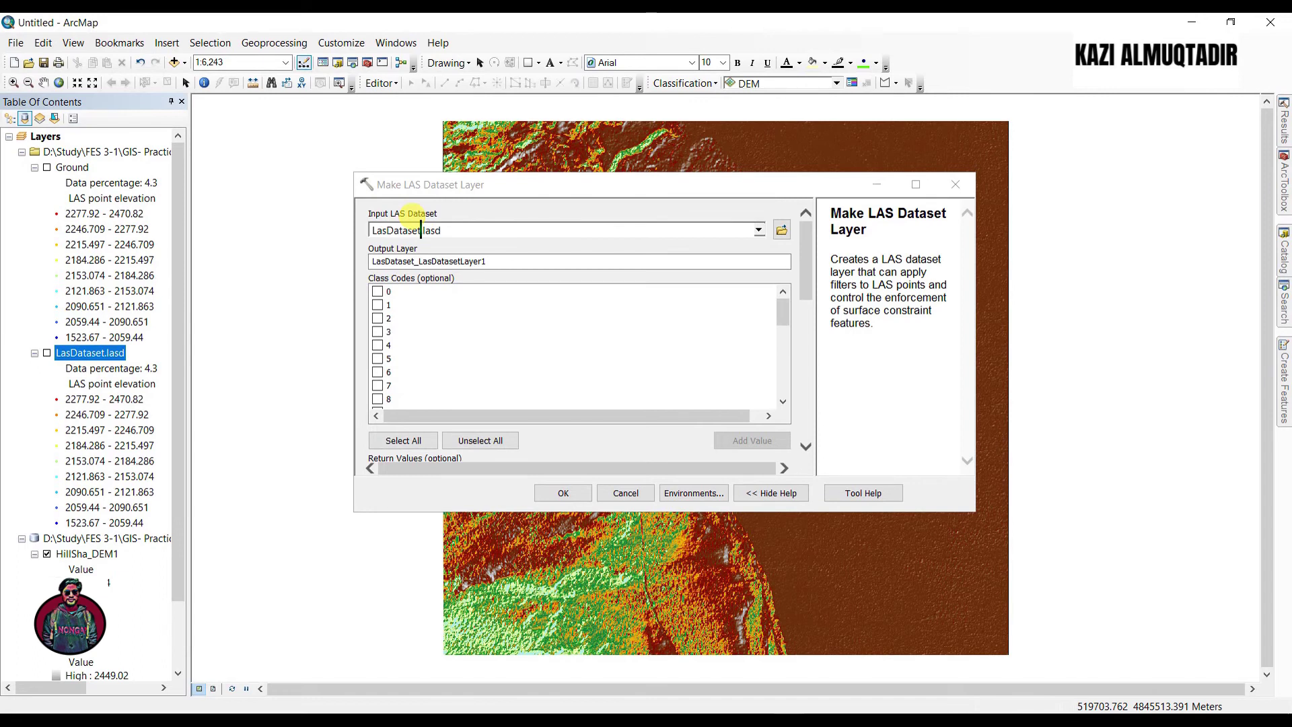
{"action": "left_click_drag", "start_coordinate": [496, 262], "coordinate": [352, 265]}
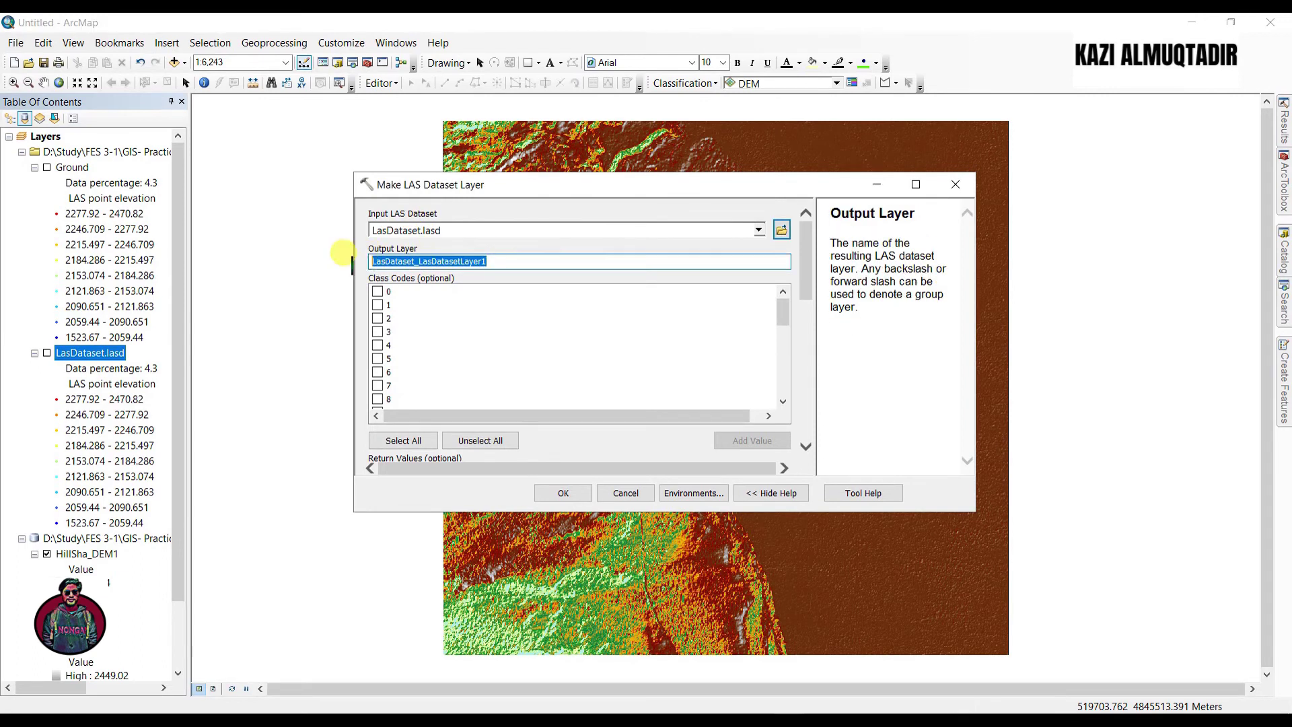
{"action": "type", "text": "First_returns"}
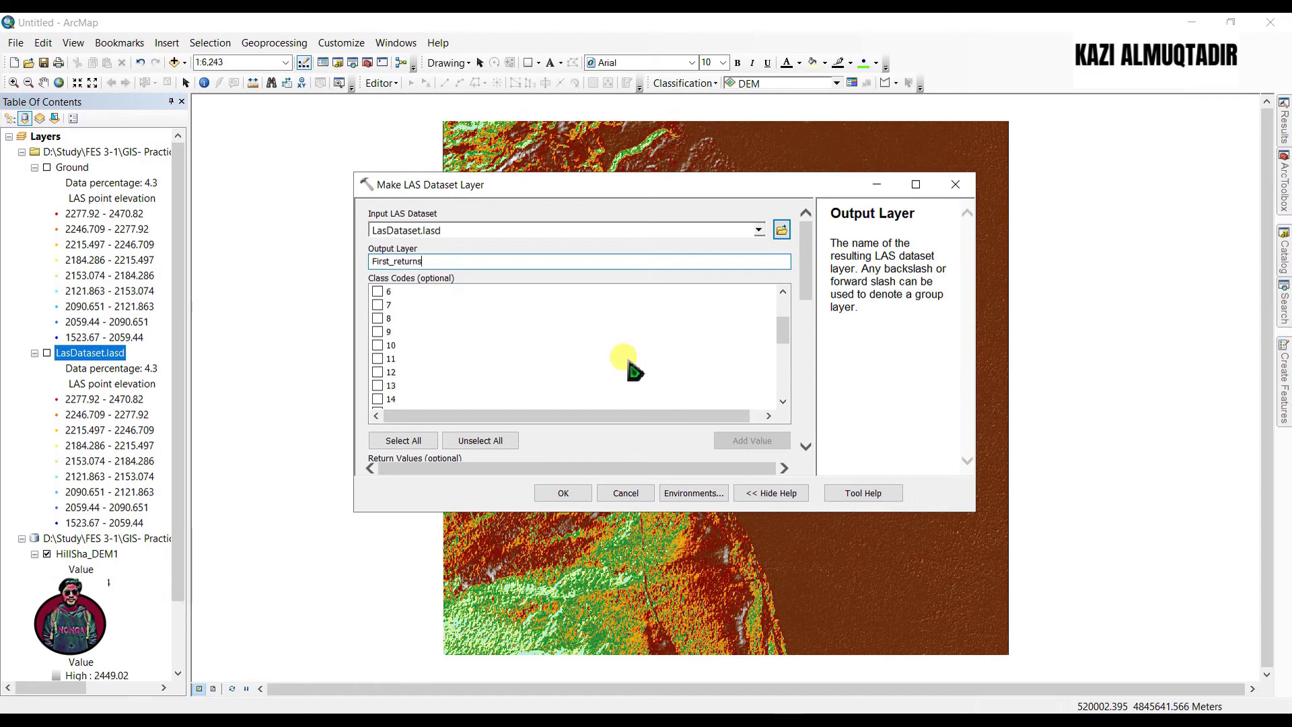
{"action": "scroll", "coordinate": [631, 370], "scroll_direction": "down", "scroll_amount": 5}
{"action": "scroll", "coordinate": [631, 370], "scroll_direction": "down", "scroll_amount": 3}
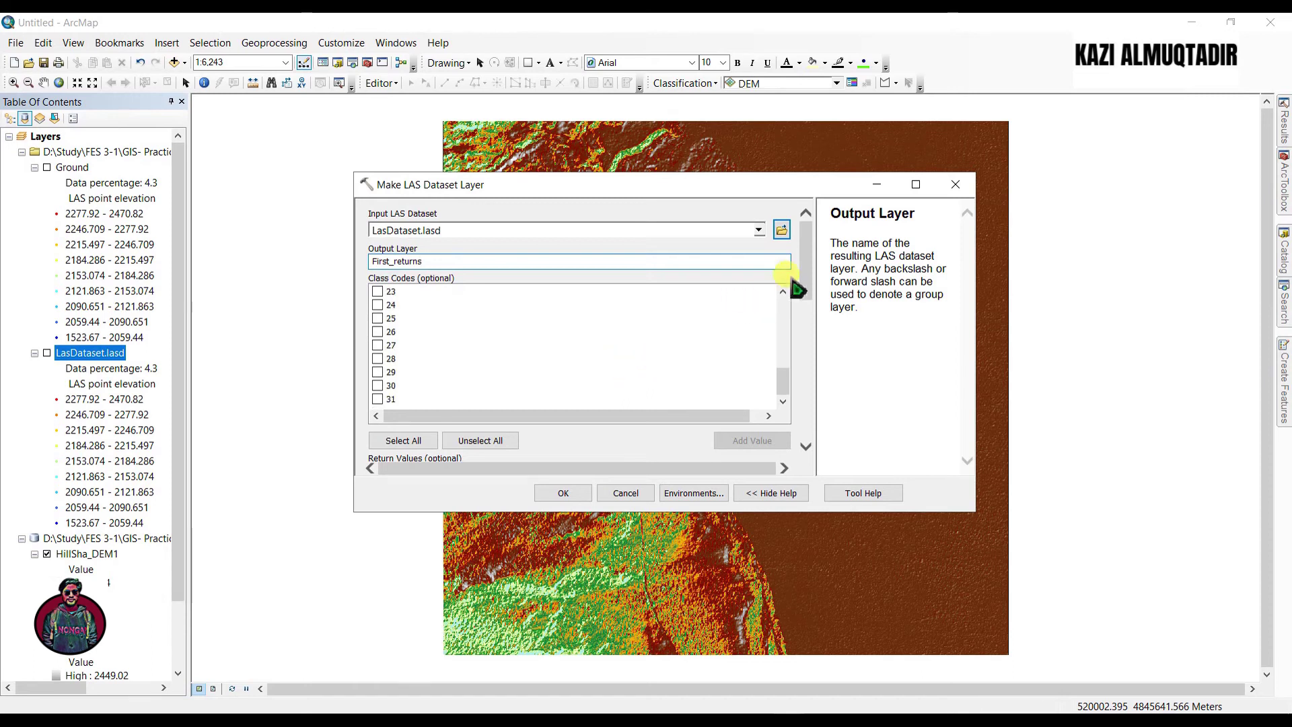
{"action": "left_click_drag", "start_coordinate": [806, 282], "coordinate": [806, 310]}
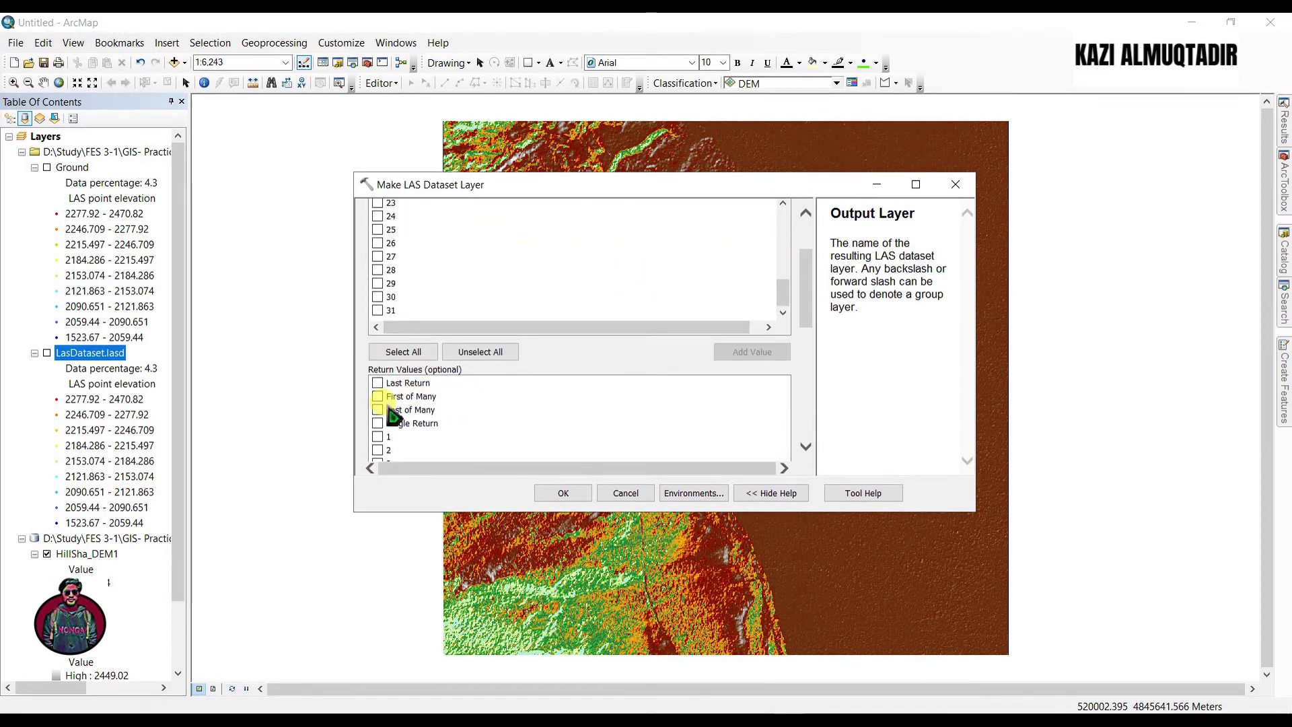
{"action": "left_click", "coordinate": [381, 448]}
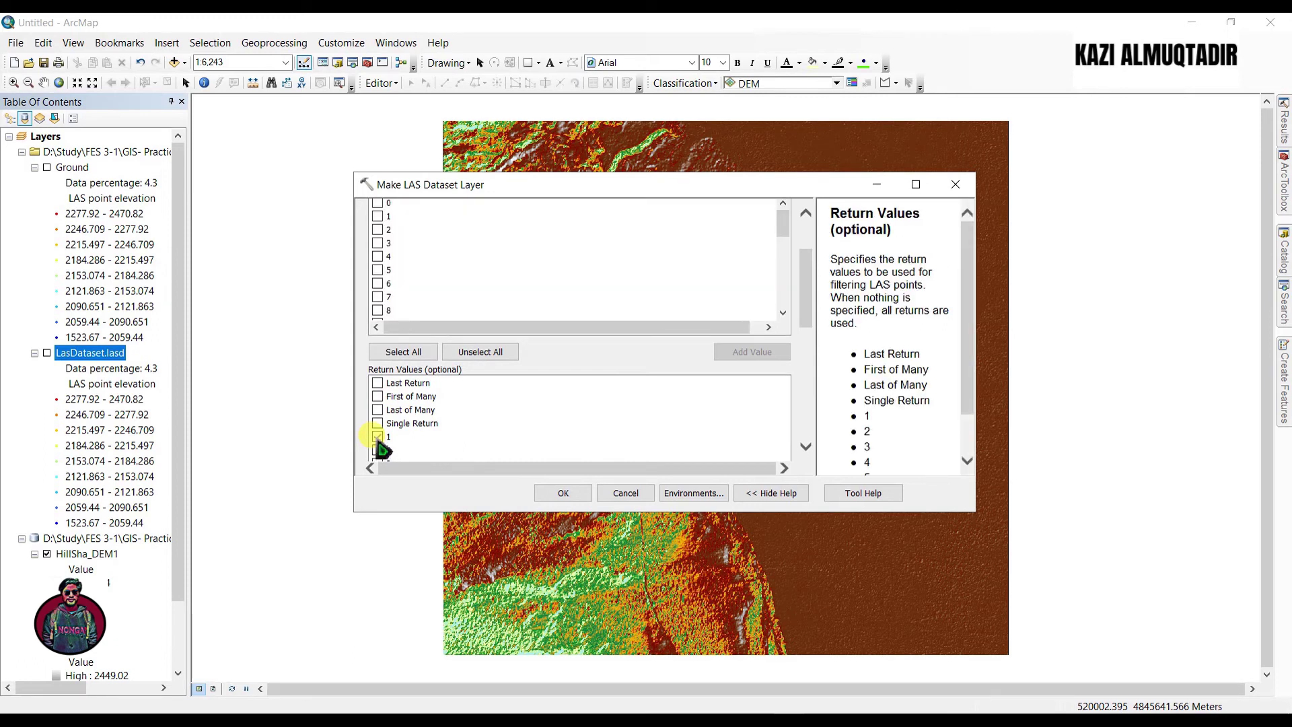
{"action": "left_click", "coordinate": [561, 493]}
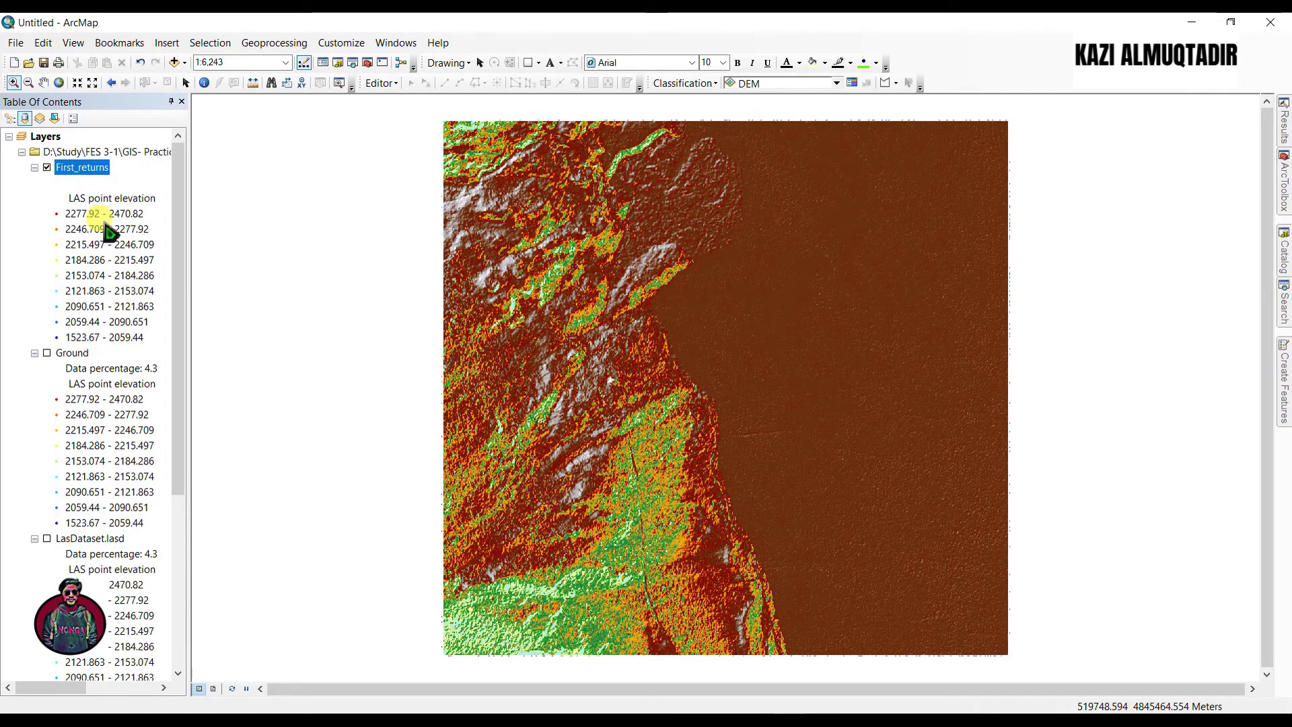
Step: Open LAS Dataset to Raster with First_returns as input and the output named DSM
{"action": "left_click", "coordinate": [1283, 196]}
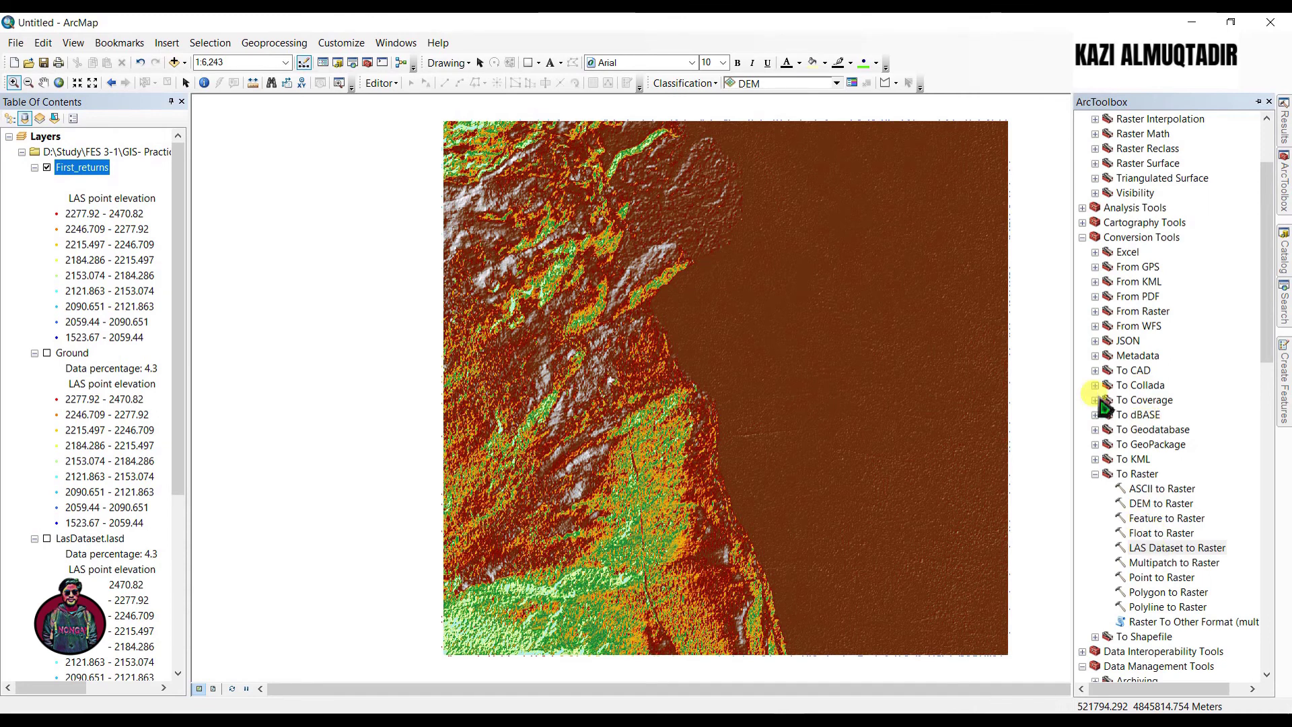
{"action": "double_click", "coordinate": [1152, 553]}
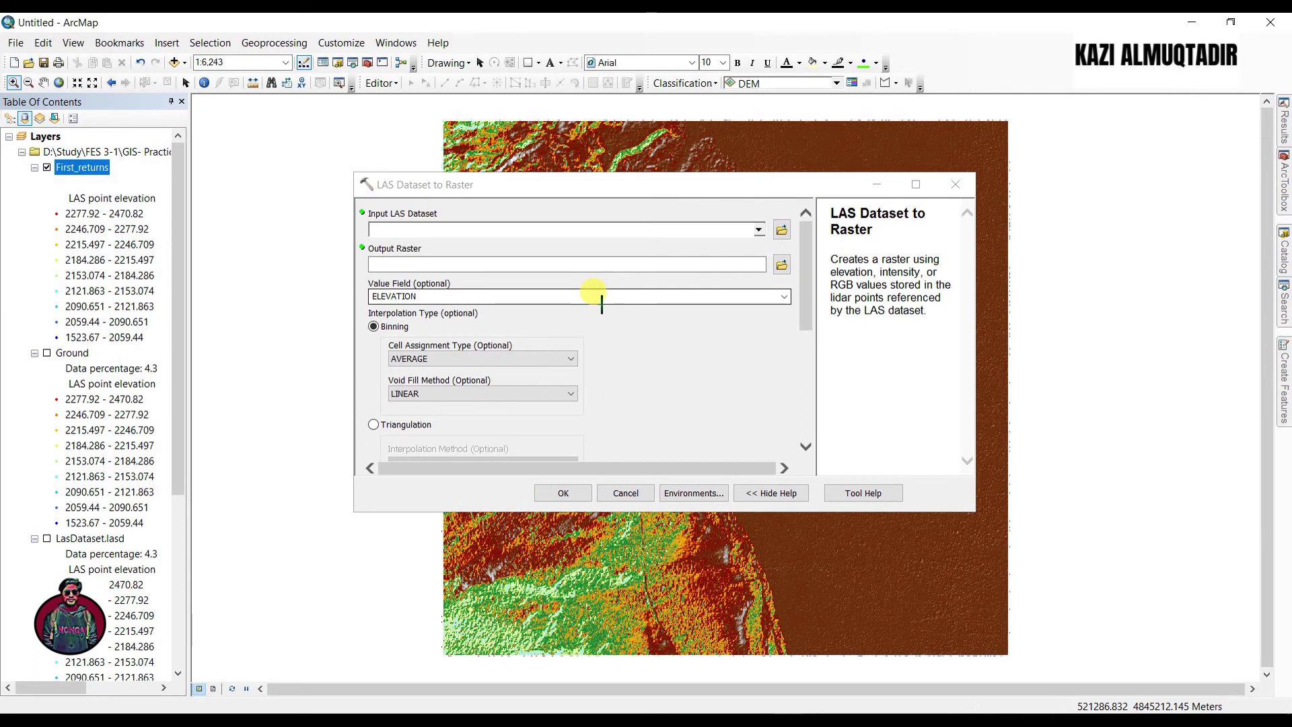
{"action": "left_click", "coordinate": [759, 230]}
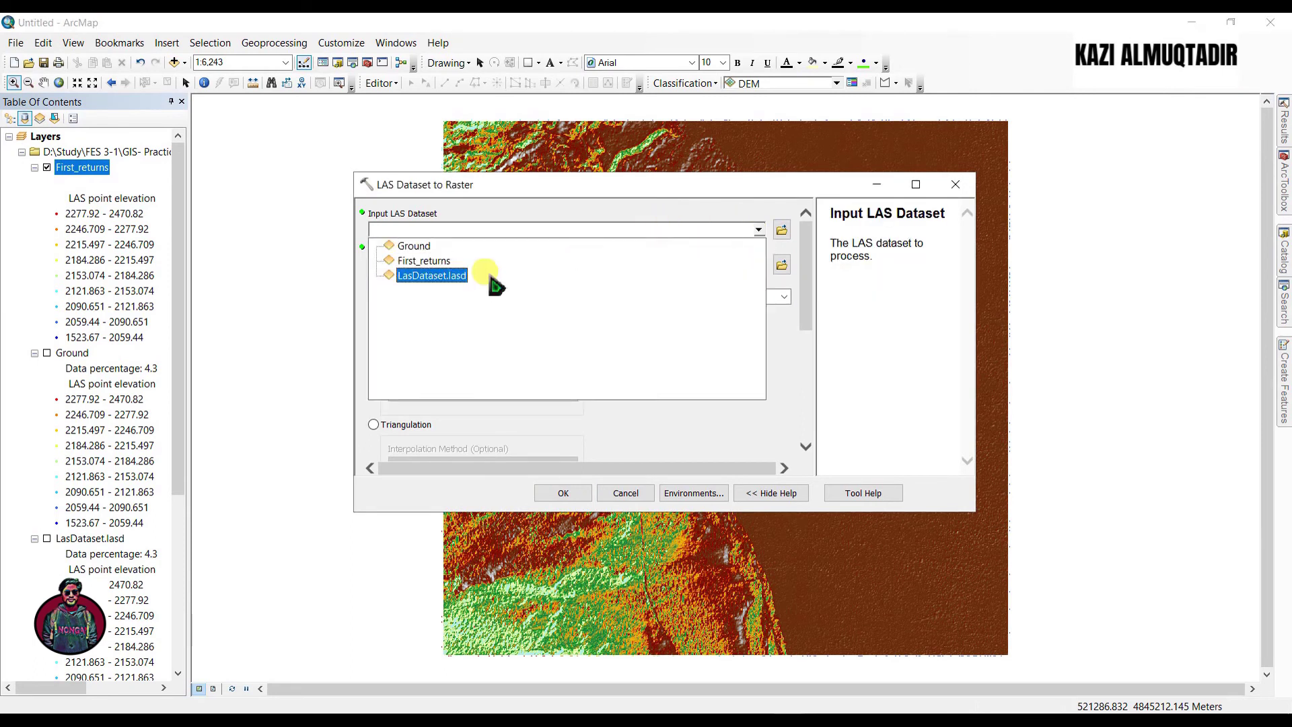
{"action": "left_click", "coordinate": [423, 261]}
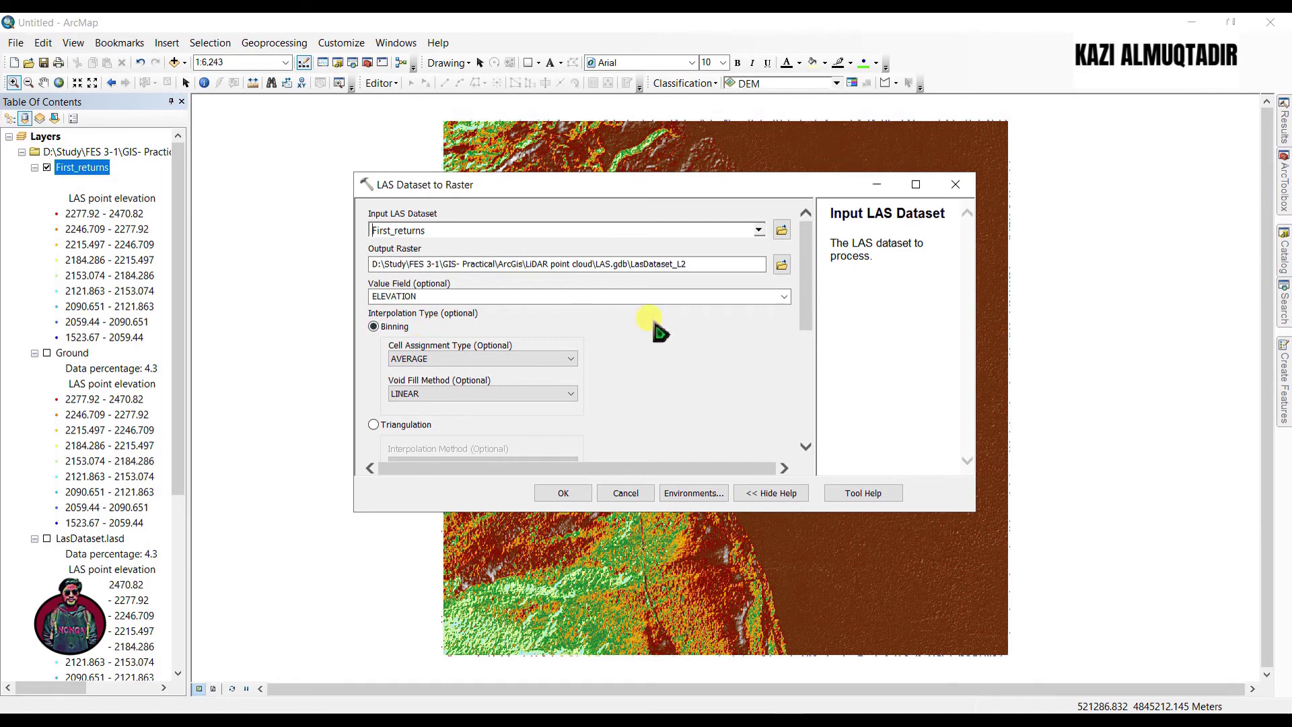
{"action": "left_click", "coordinate": [677, 264]}
{"action": "left_click_drag", "start_coordinate": [691, 265], "coordinate": [628, 264]}
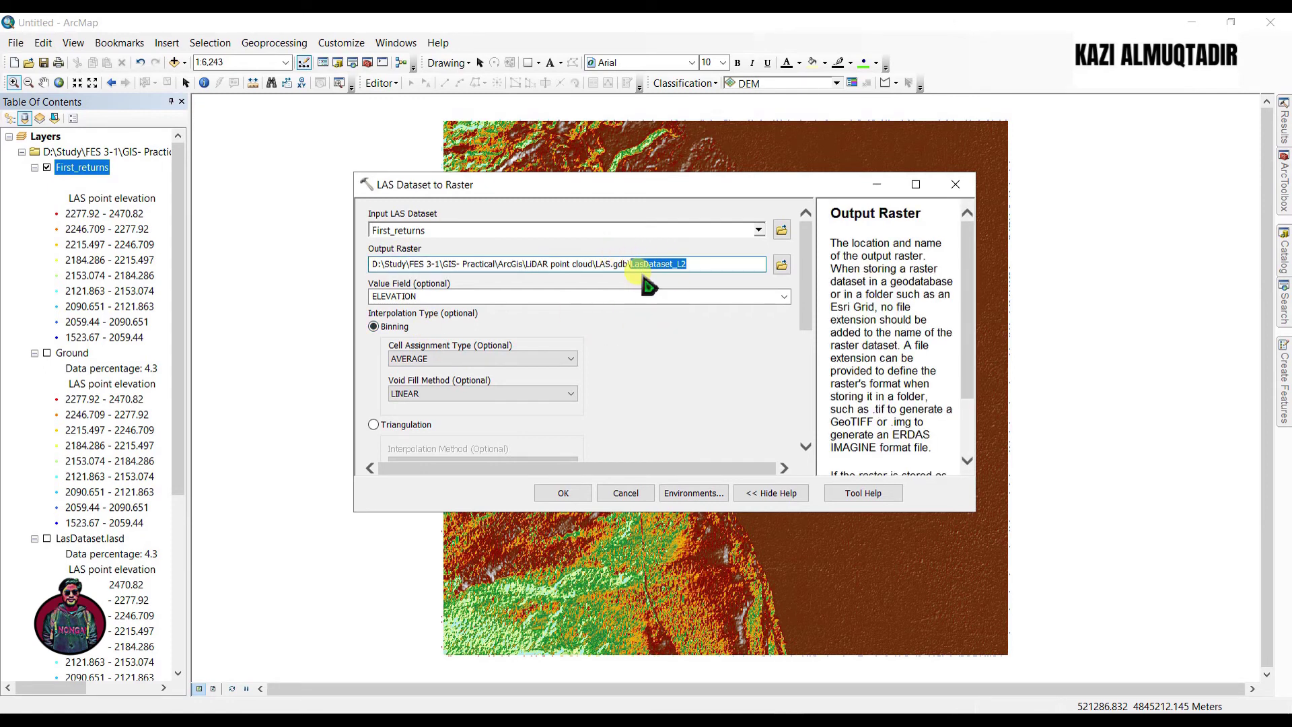
{"action": "type", "text": "D"}
Step: Interpolate by NATURAL_NEIGHBOR triangulation at sampling value 1 and run the conversion
{"action": "scroll", "coordinate": [652, 366], "scroll_direction": "down", "scroll_amount": 3}
{"action": "left_click", "coordinate": [374, 306]}
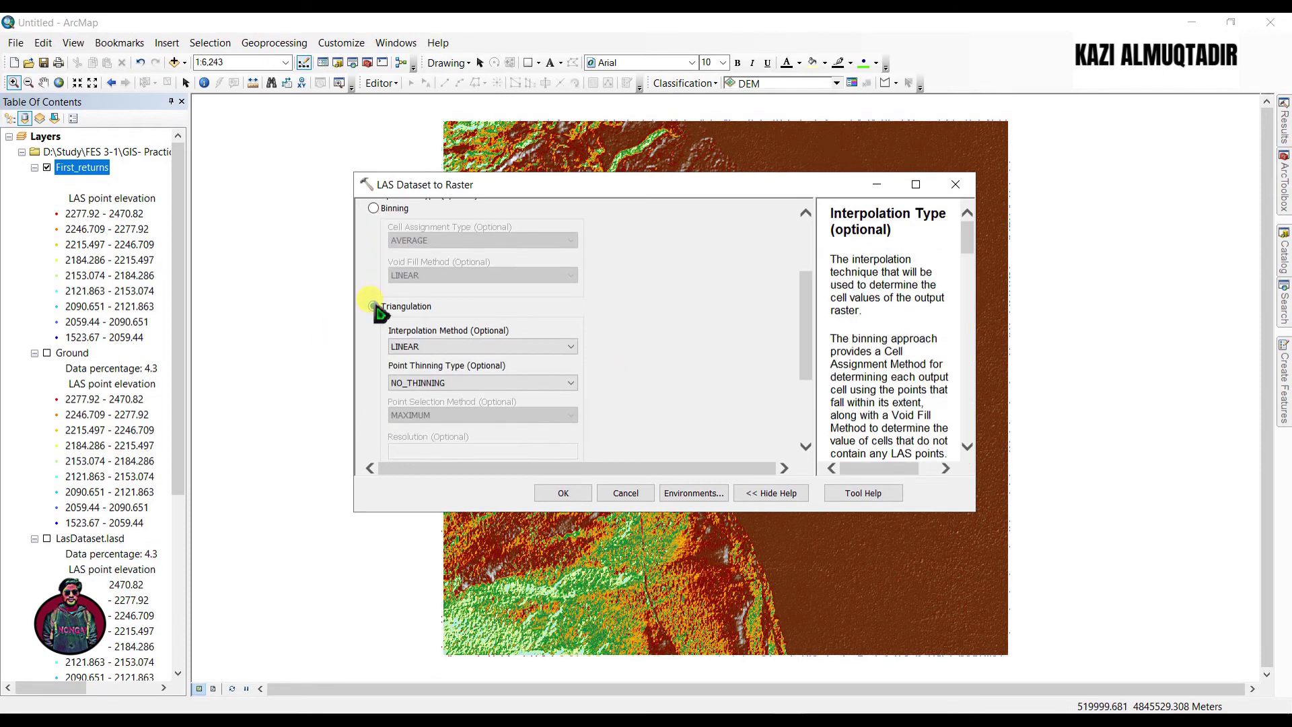
{"action": "left_click", "coordinate": [425, 347]}
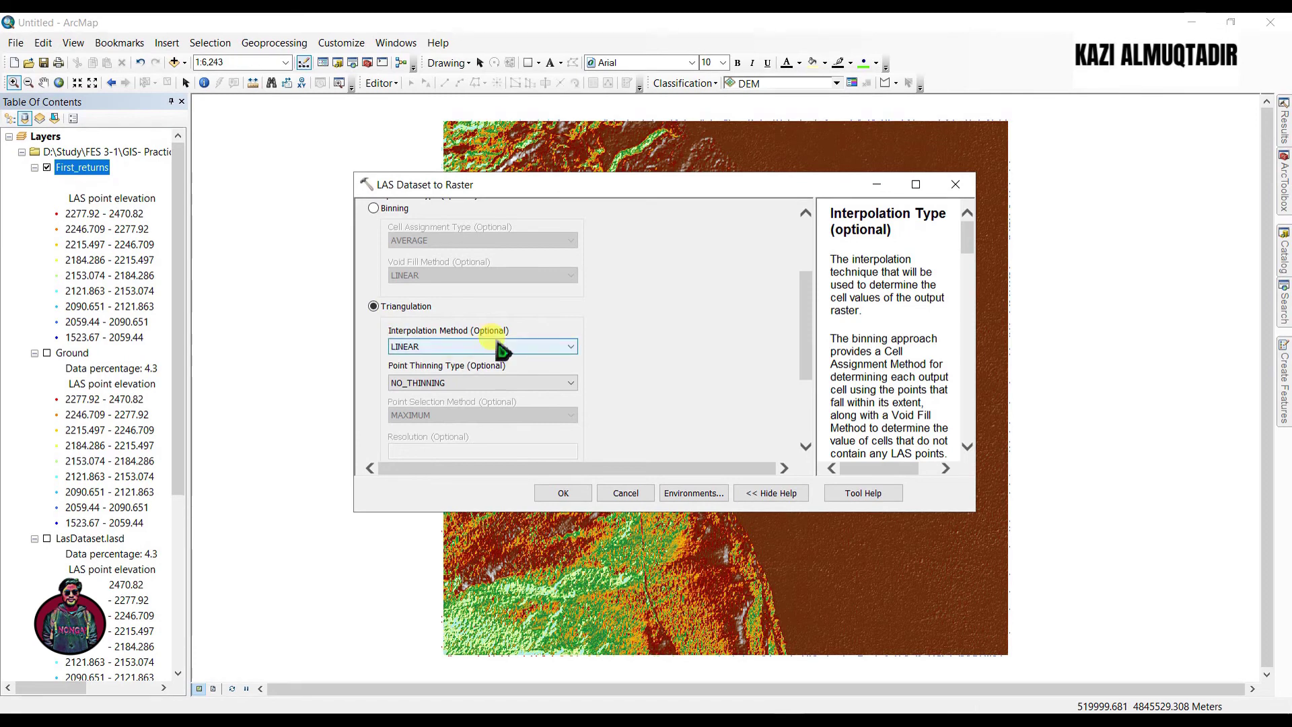
{"action": "left_click", "coordinate": [446, 372]}
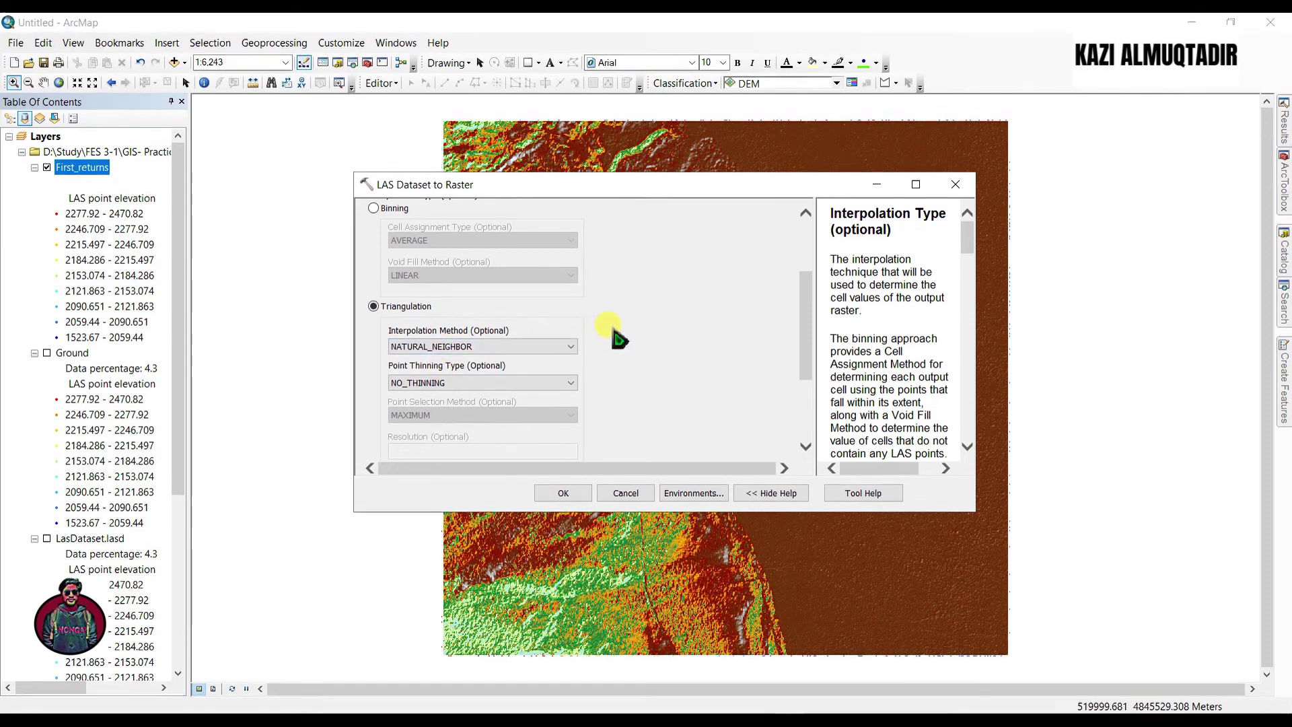
{"action": "scroll", "coordinate": [614, 330], "scroll_direction": "down", "scroll_amount": 3}
{"action": "double_click", "coordinate": [781, 422]}
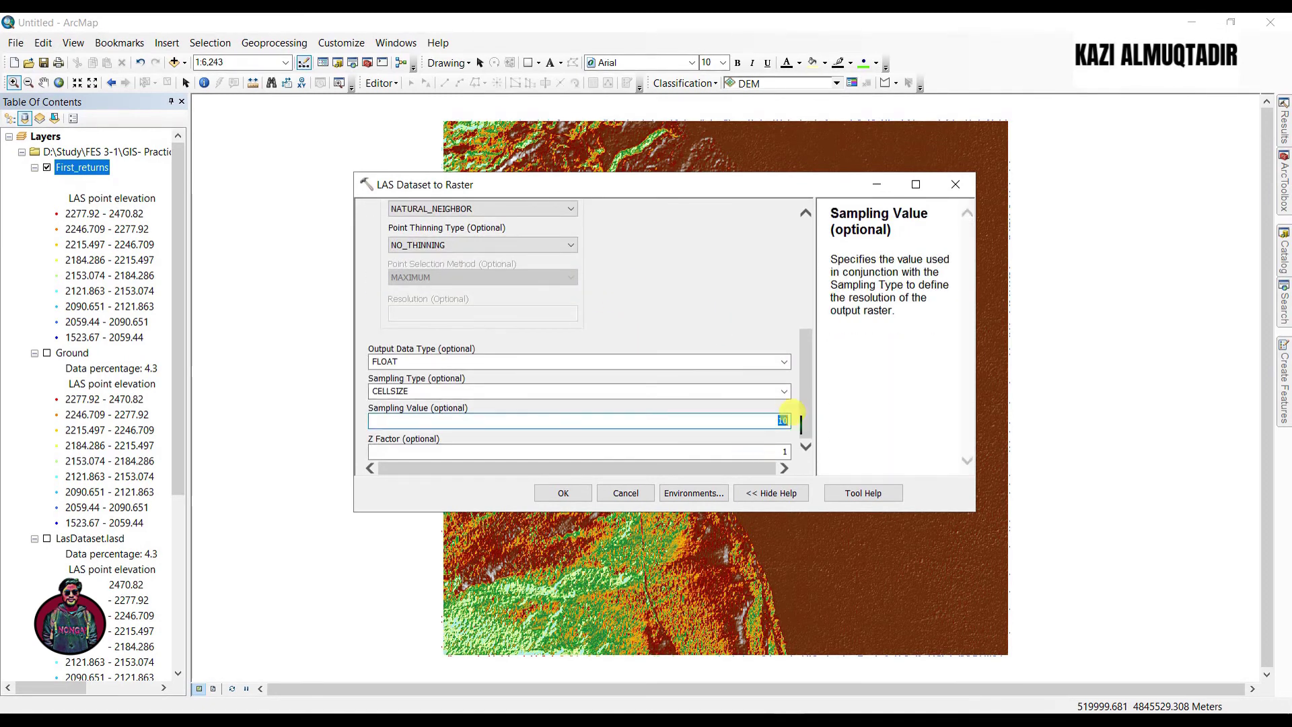
{"action": "left_click", "coordinate": [563, 492]}
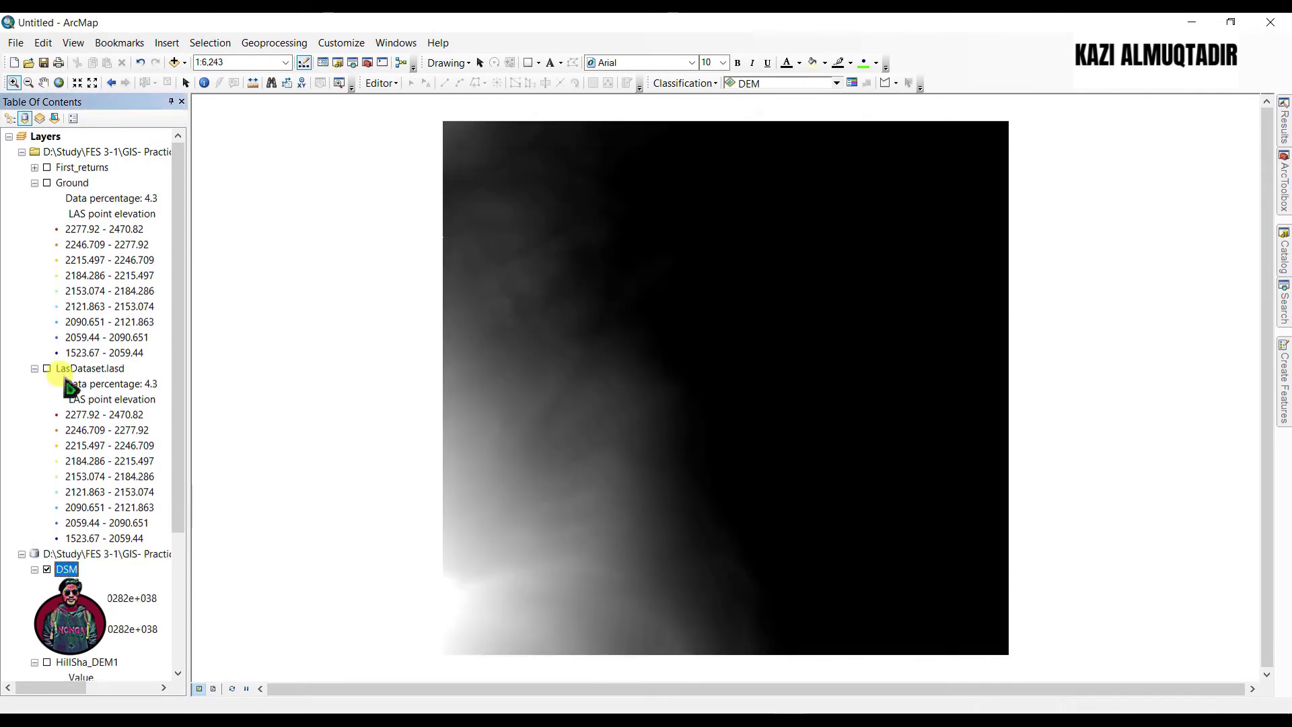
Step: Run Hillshade on DSM, keeping the default output name HillSha_DSM1
{"action": "left_click", "coordinate": [1284, 189]}
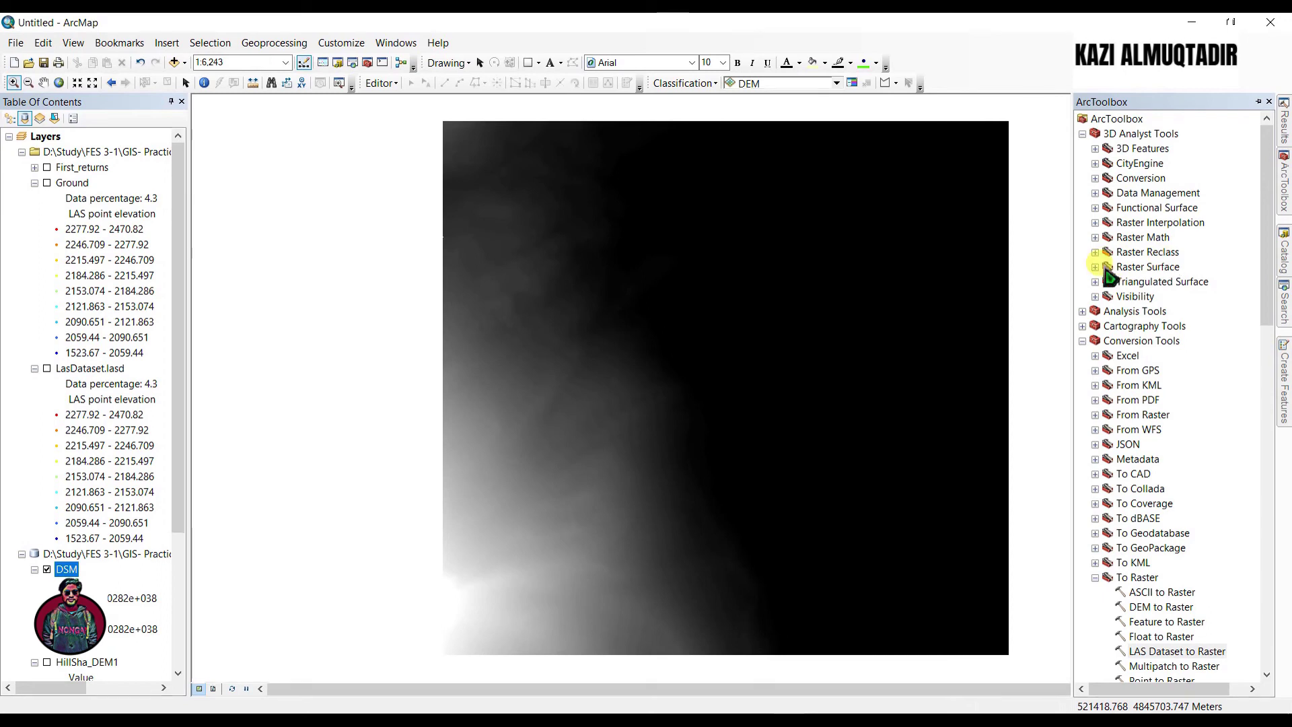
{"action": "left_click", "coordinate": [1094, 266]}
{"action": "double_click", "coordinate": [1149, 370]}
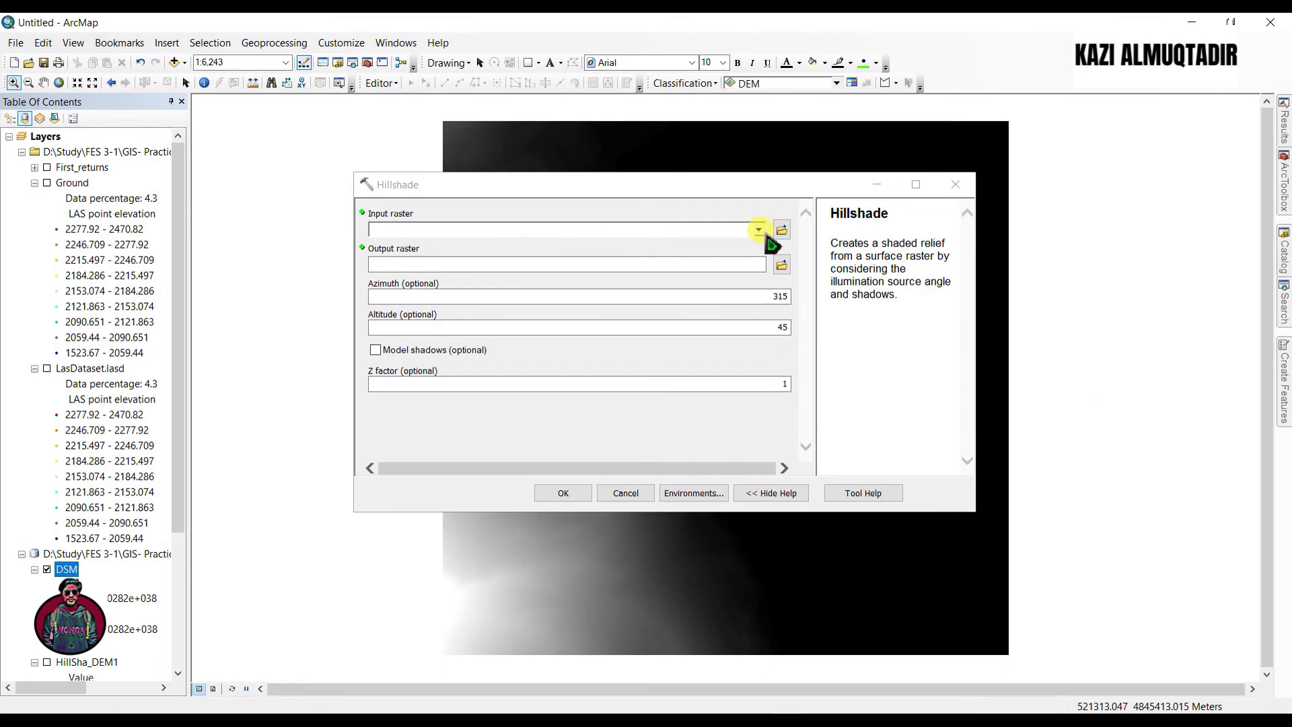
{"action": "left_click", "coordinate": [758, 230]}
{"action": "left_click", "coordinate": [408, 246]}
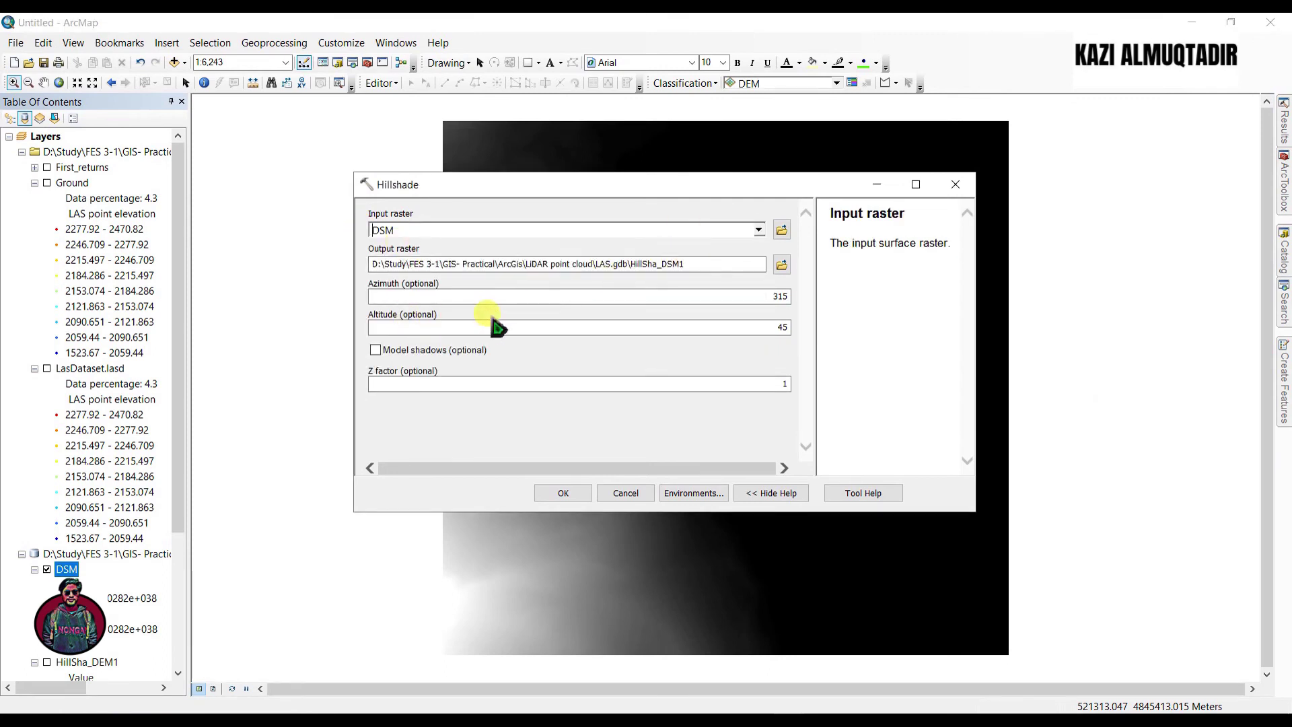
{"action": "left_click", "coordinate": [577, 494]}
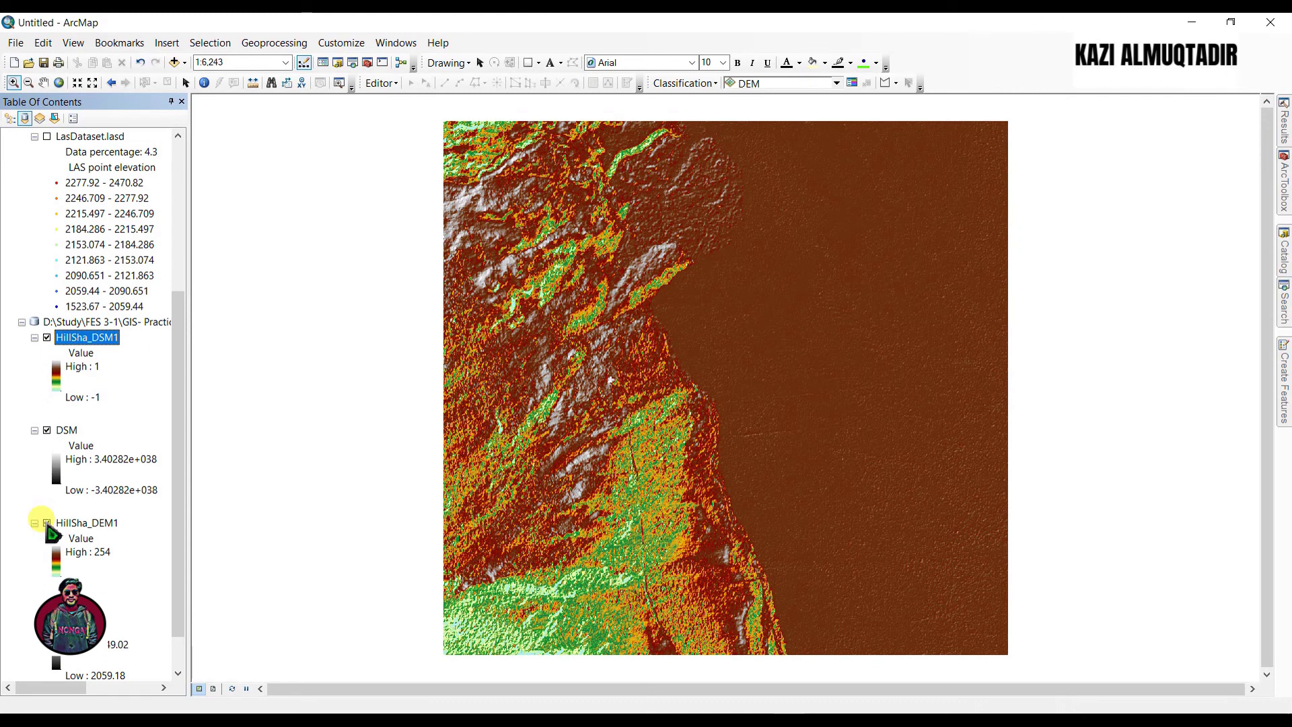
Step: Open Raster Calculator from Spatial Analyst Tools > Map Algebra in ArcToolbox
{"action": "left_click", "coordinate": [1283, 178]}
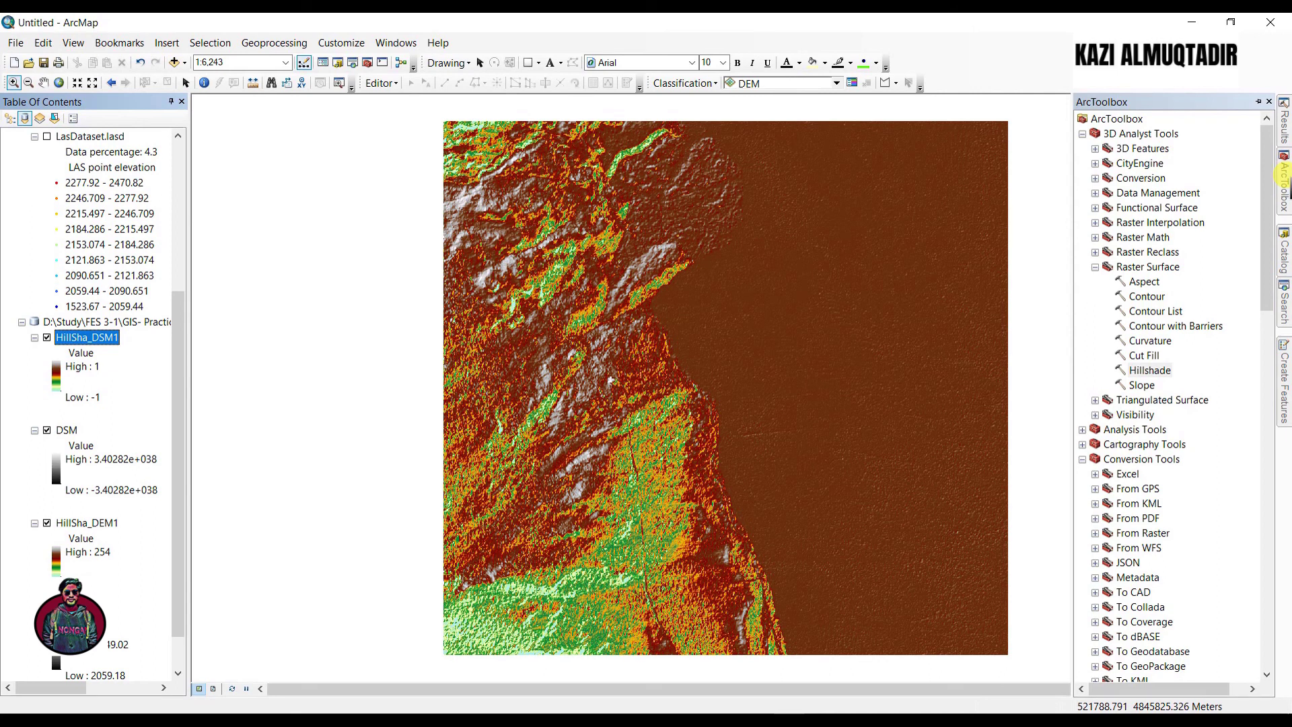
{"action": "left_click", "coordinate": [1087, 372]}
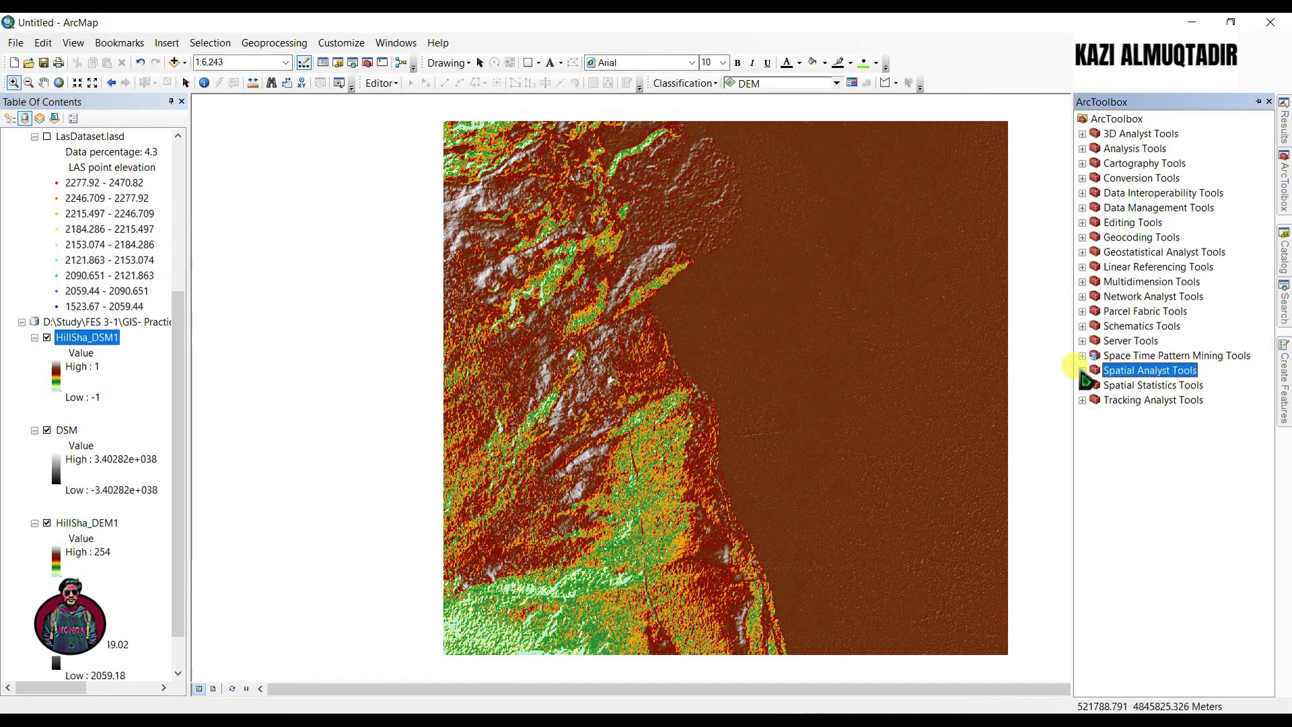
{"action": "left_click", "coordinate": [1082, 371]}
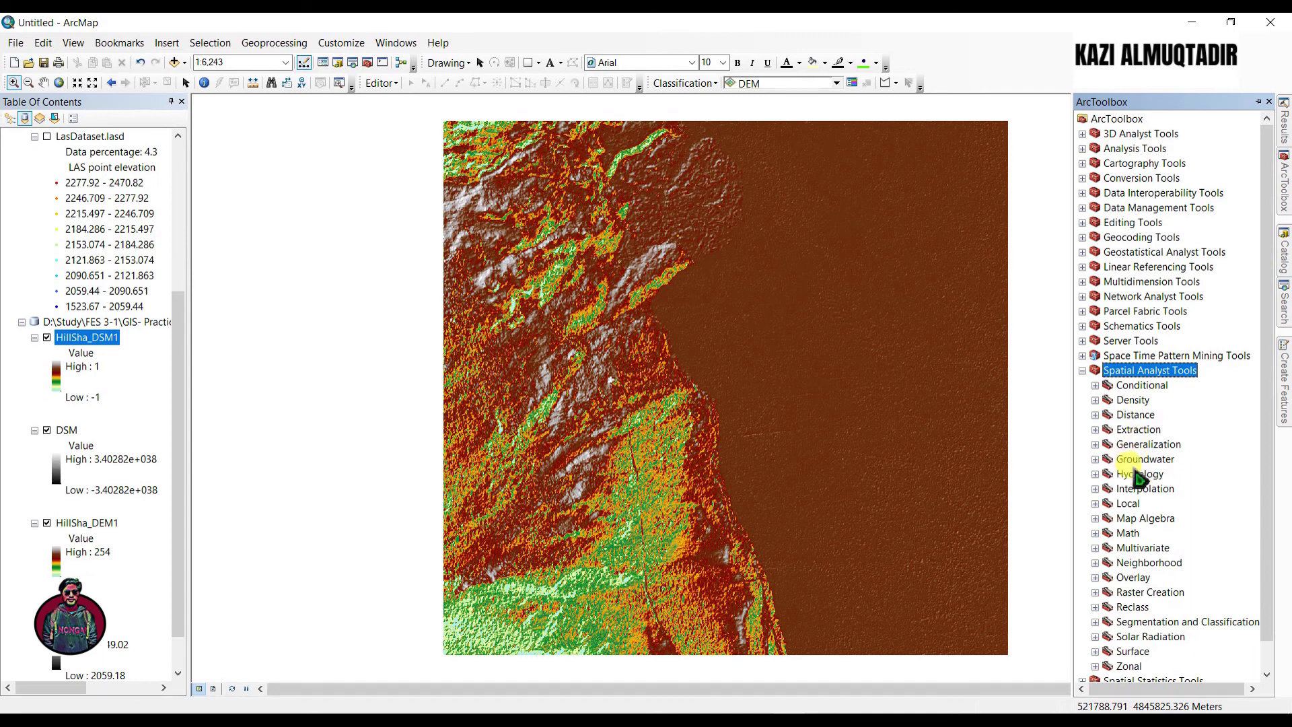
{"action": "double_click", "coordinate": [1144, 519]}
{"action": "left_click", "coordinate": [1151, 533]}
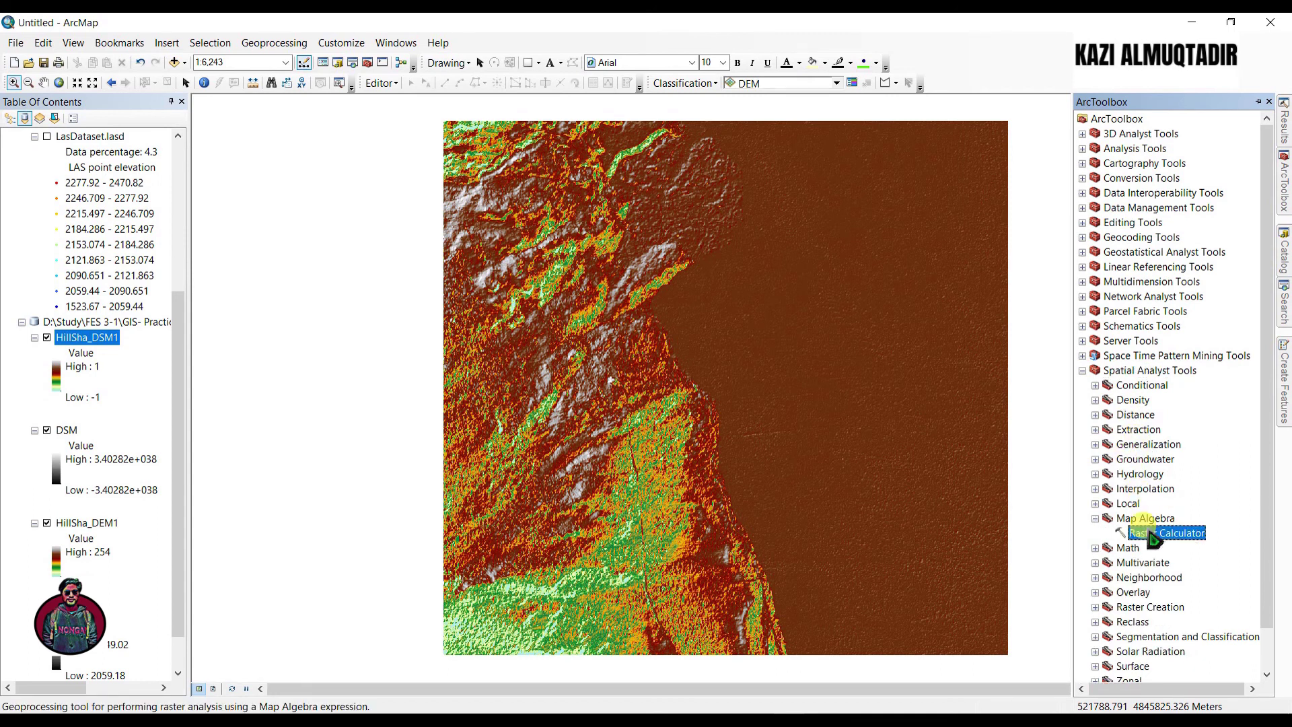
{"action": "double_click", "coordinate": [1151, 532]}
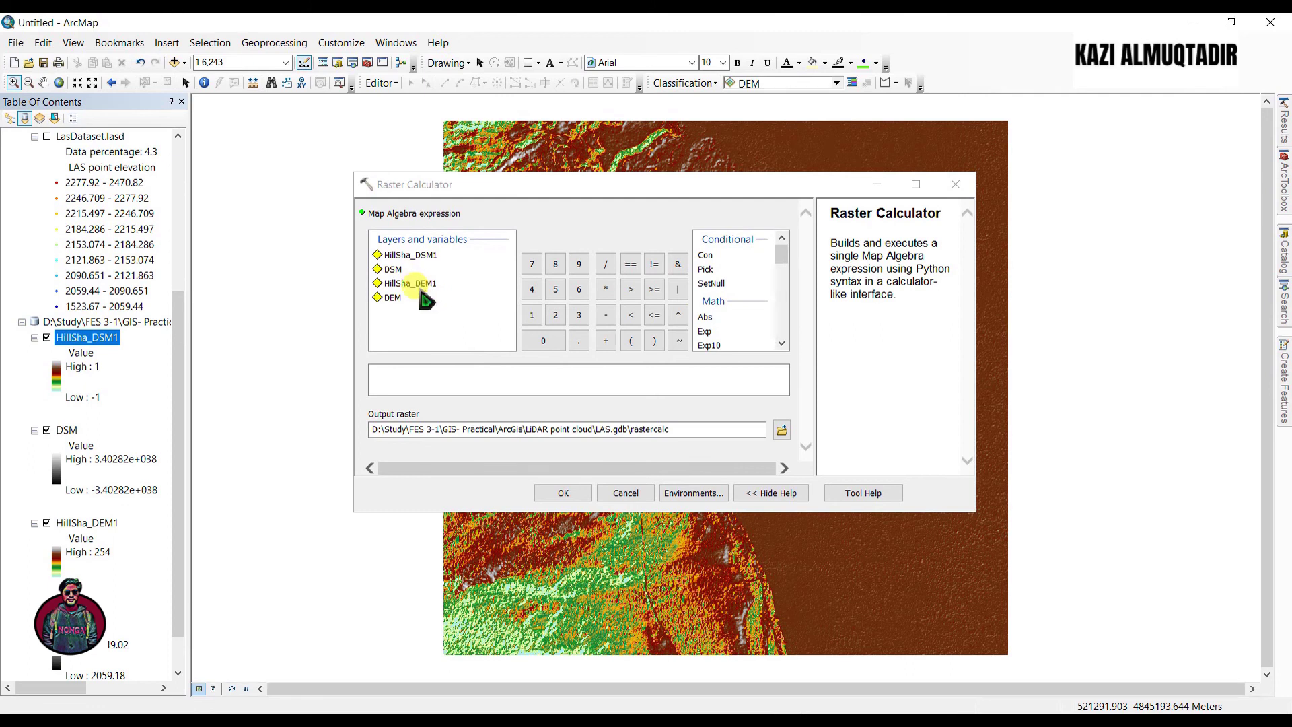
Step: Run Raster Calculator on "HillSha_DSM1" - "HillSha_DEM1" with the output raster renamed to NDSM
{"action": "double_click", "coordinate": [407, 255]}
{"action": "left_click", "coordinate": [605, 315]}
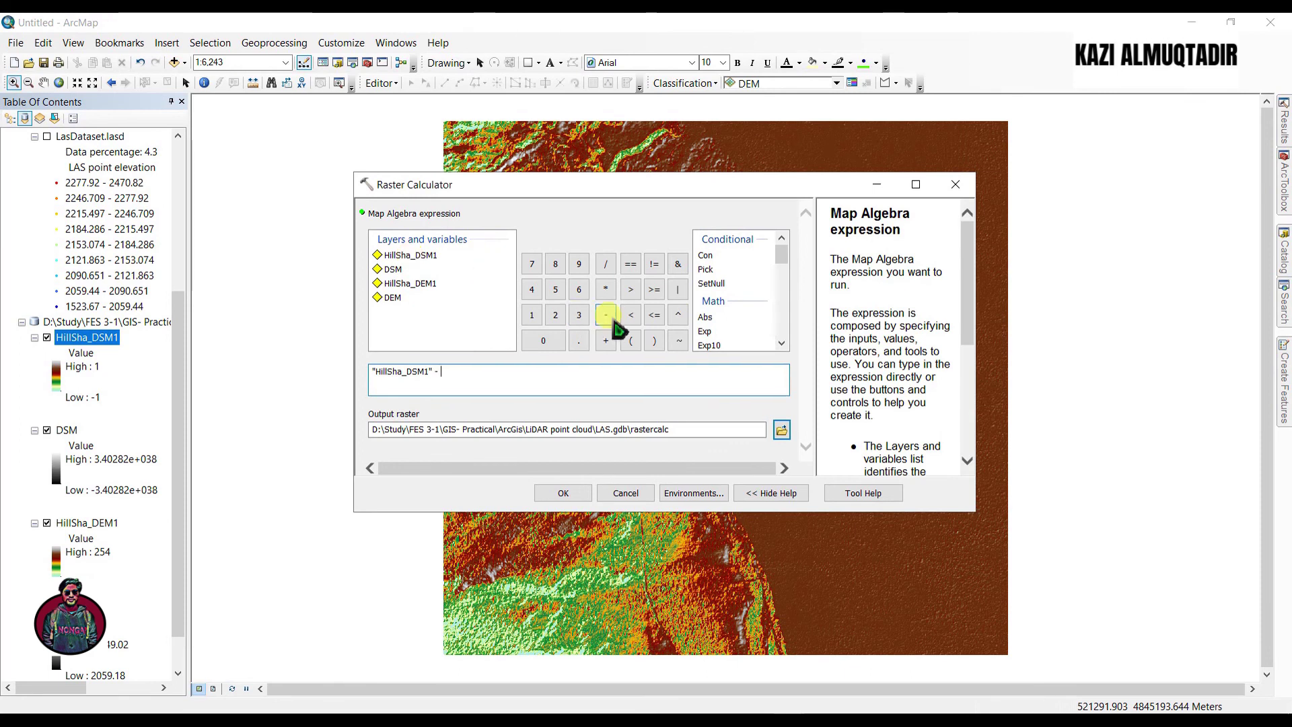
{"action": "double_click", "coordinate": [431, 294]}
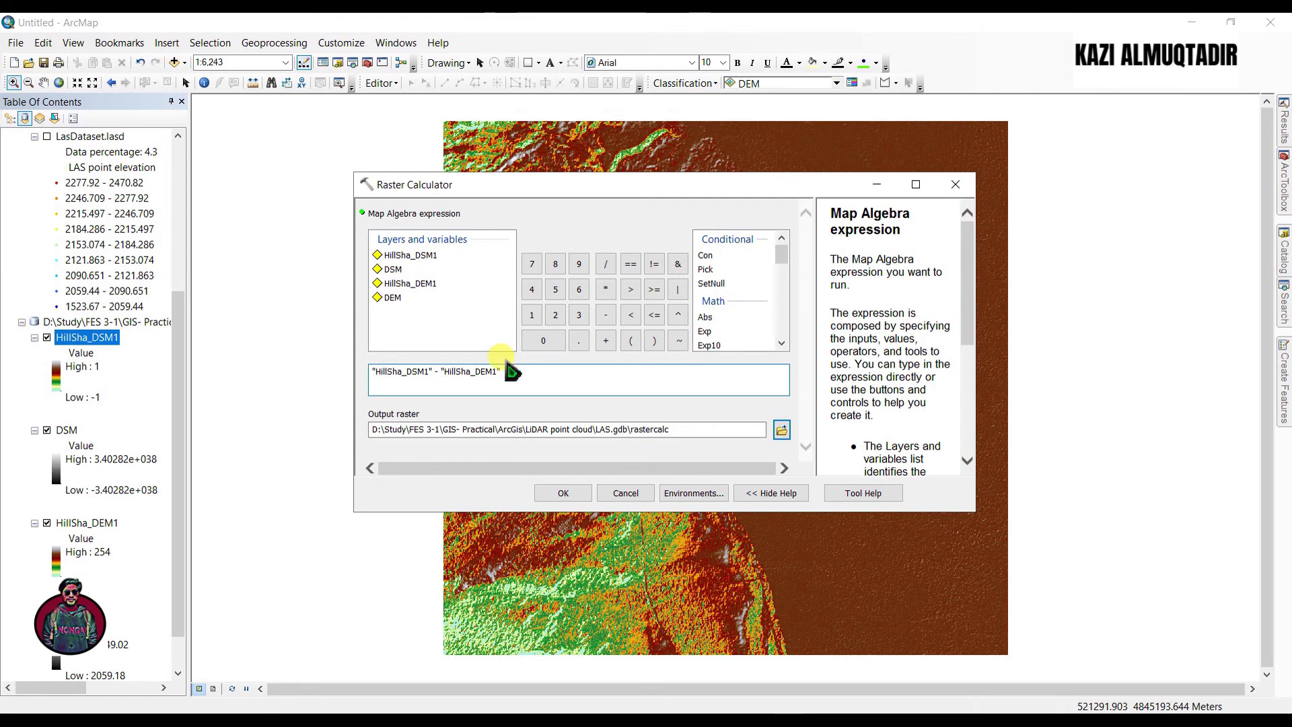
{"action": "left_click", "coordinate": [663, 429]}
{"action": "left_click_drag", "start_coordinate": [664, 429], "coordinate": [628, 433]}
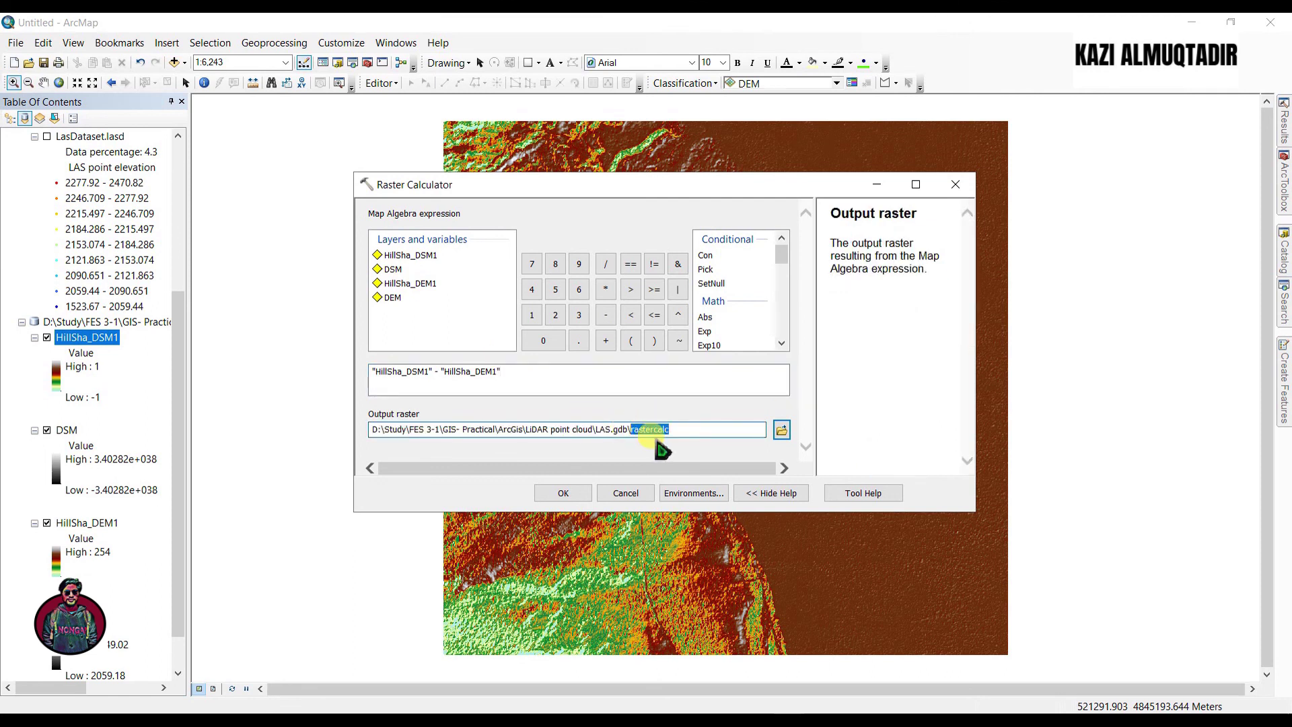
{"action": "type", "text": "NDSM"}
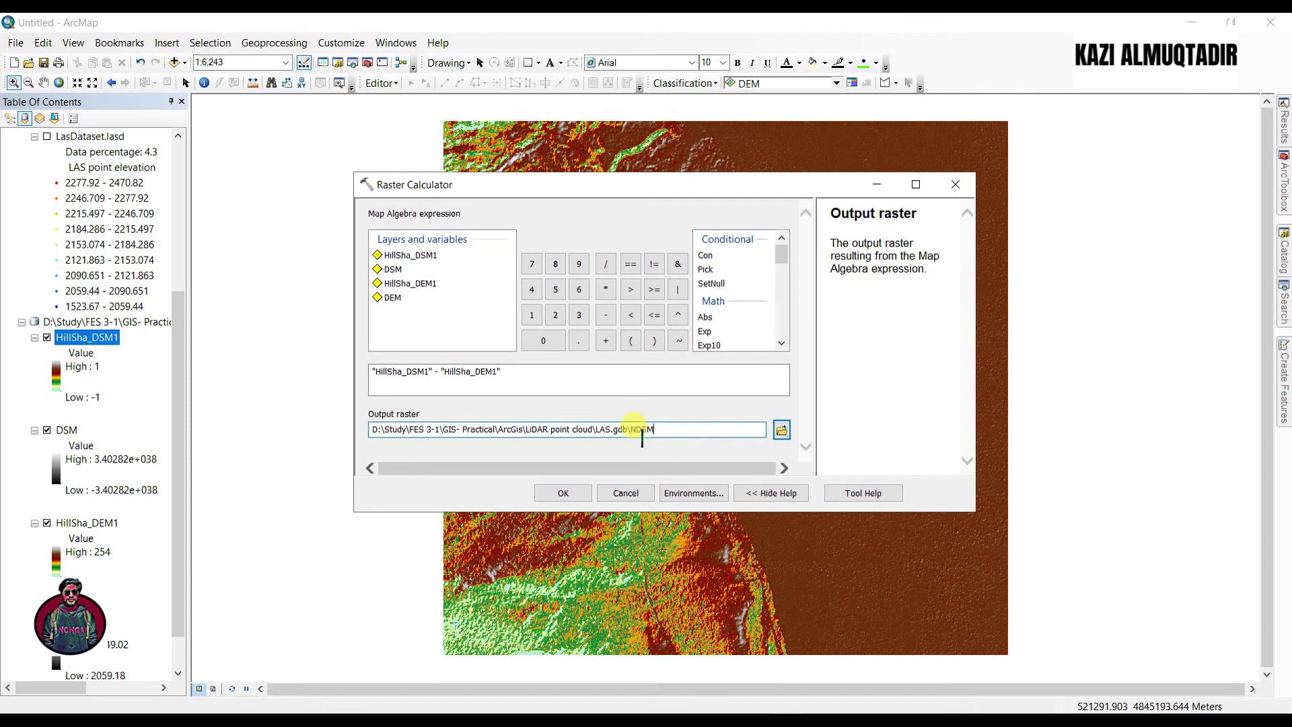
{"action": "left_click", "coordinate": [564, 491]}
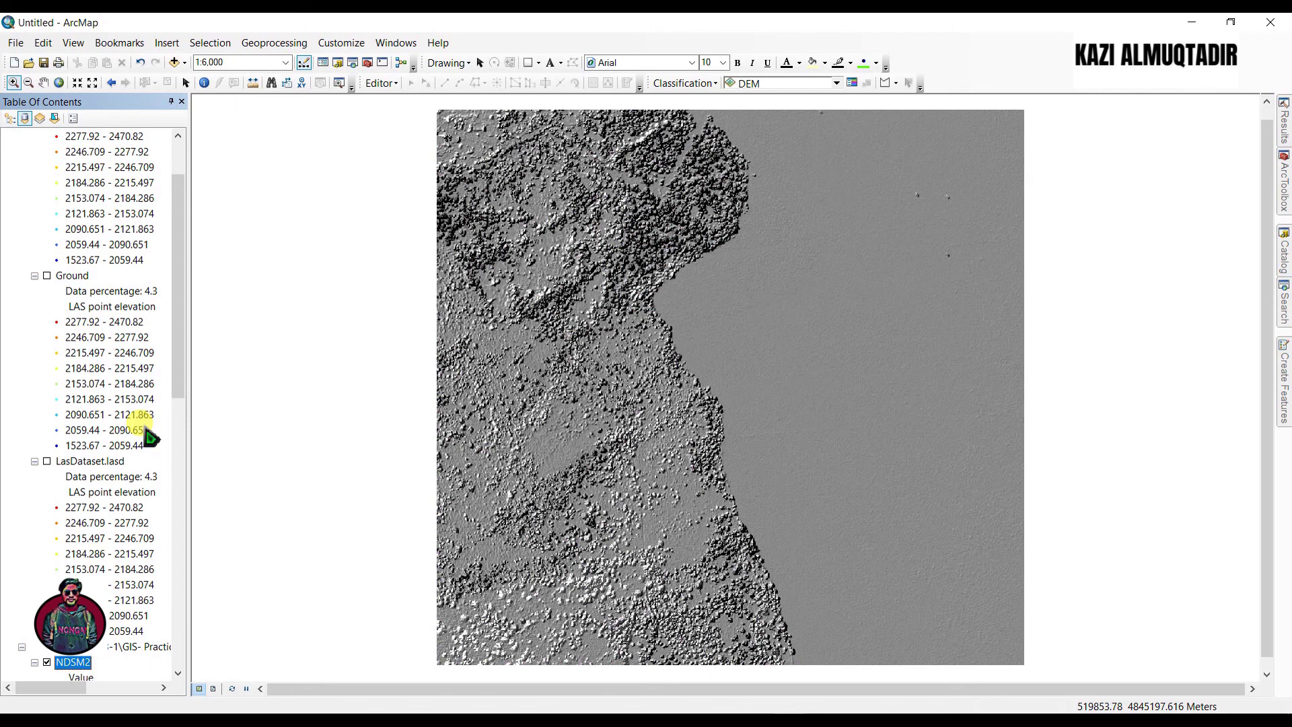
Step: Give the NDSM2 layer the red-to-green colour ramp in its Symbology properties and apply it
{"action": "scroll", "coordinate": [144, 430], "scroll_direction": "down", "scroll_amount": 3}
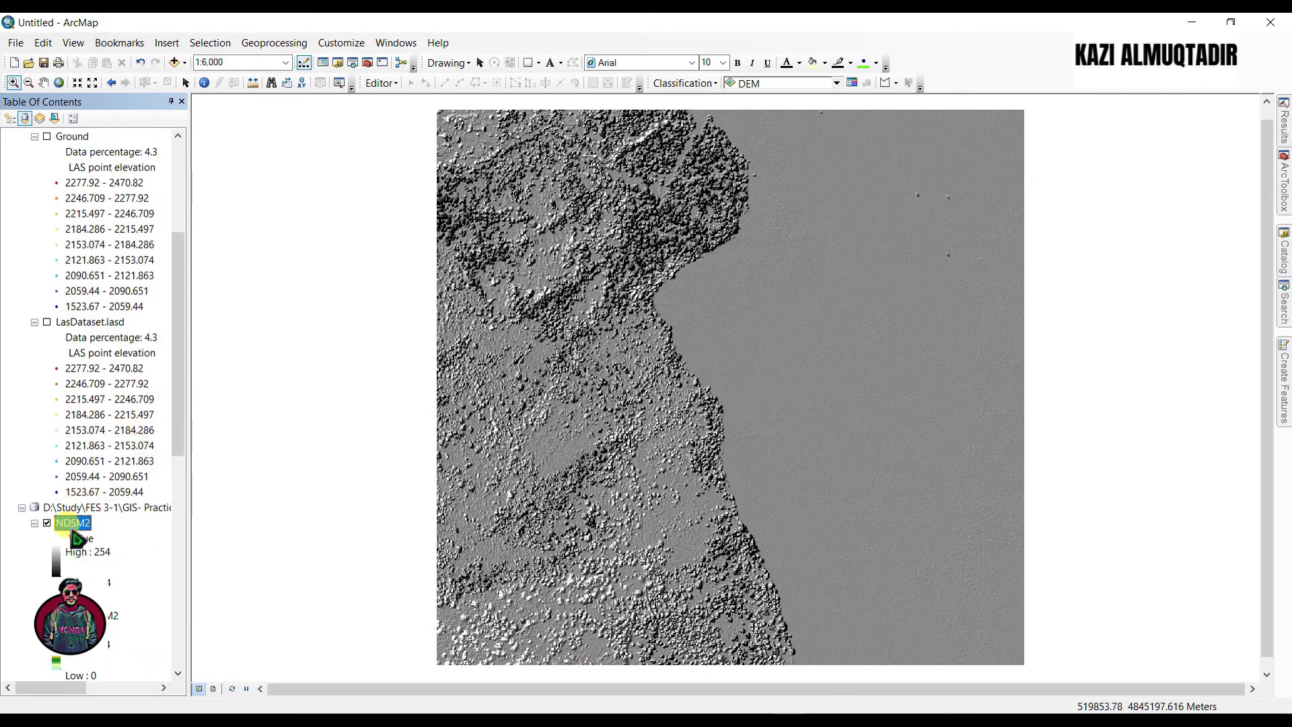
{"action": "right_click", "coordinate": [98, 521]}
{"action": "left_click", "coordinate": [101, 513]}
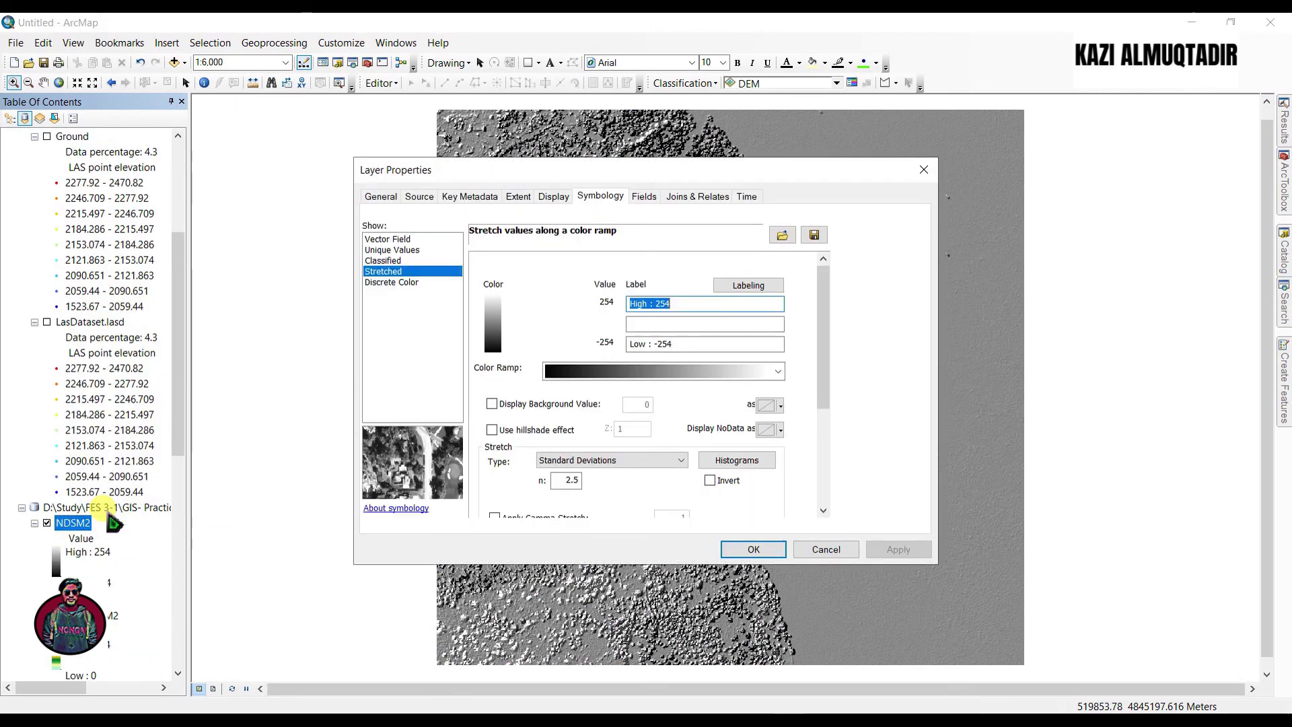
{"action": "left_click", "coordinate": [693, 374]}
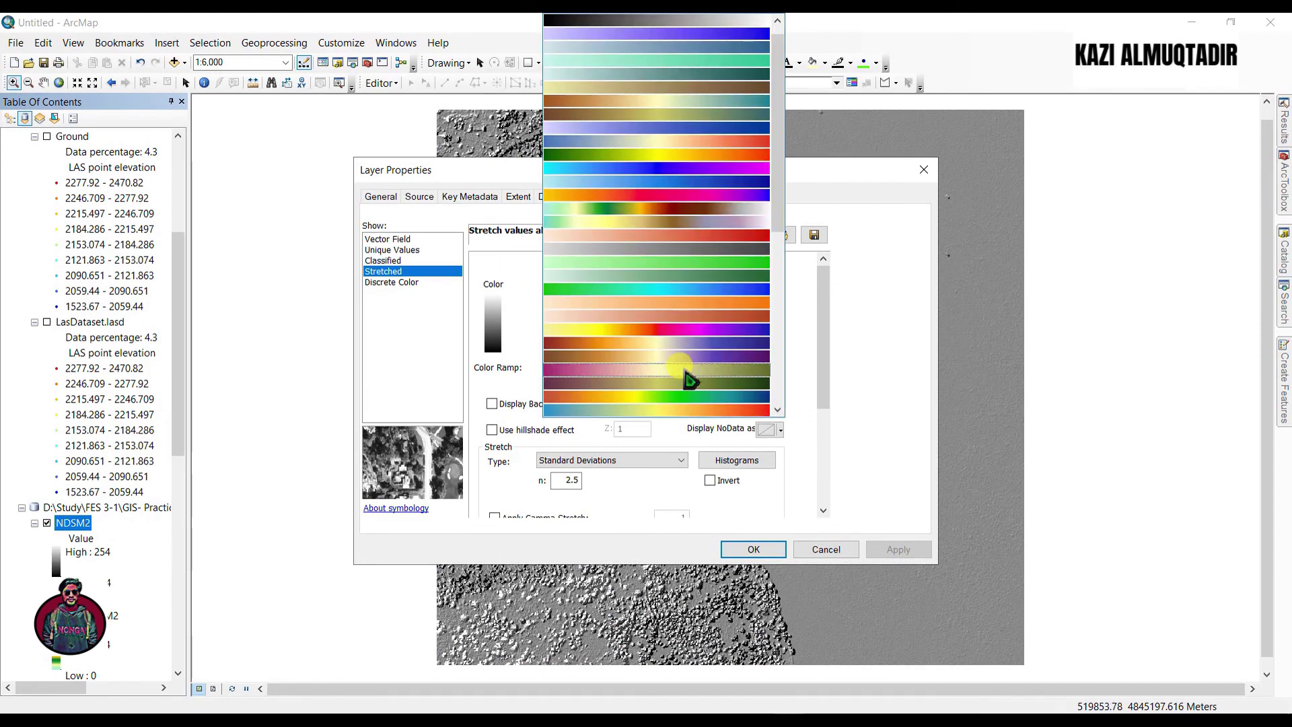
{"action": "left_click", "coordinate": [673, 209]}
{"action": "left_click", "coordinate": [901, 551]}
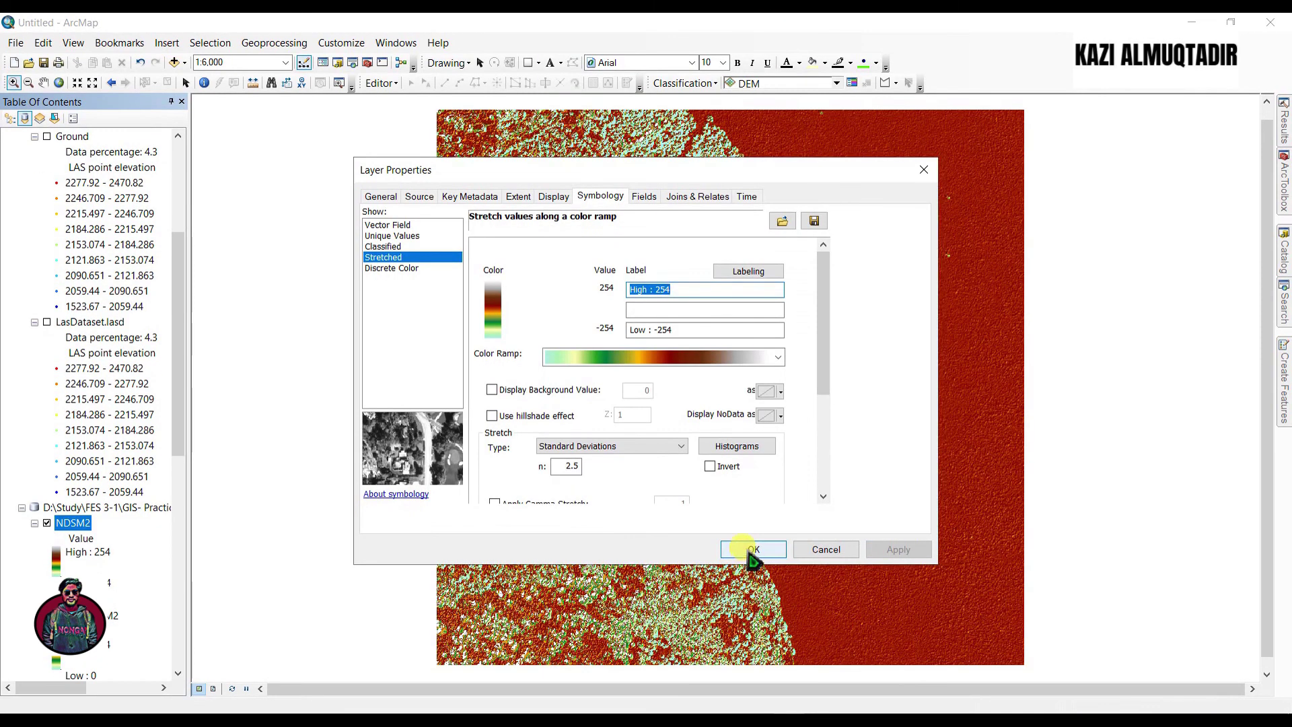
{"action": "left_click", "coordinate": [749, 549]}
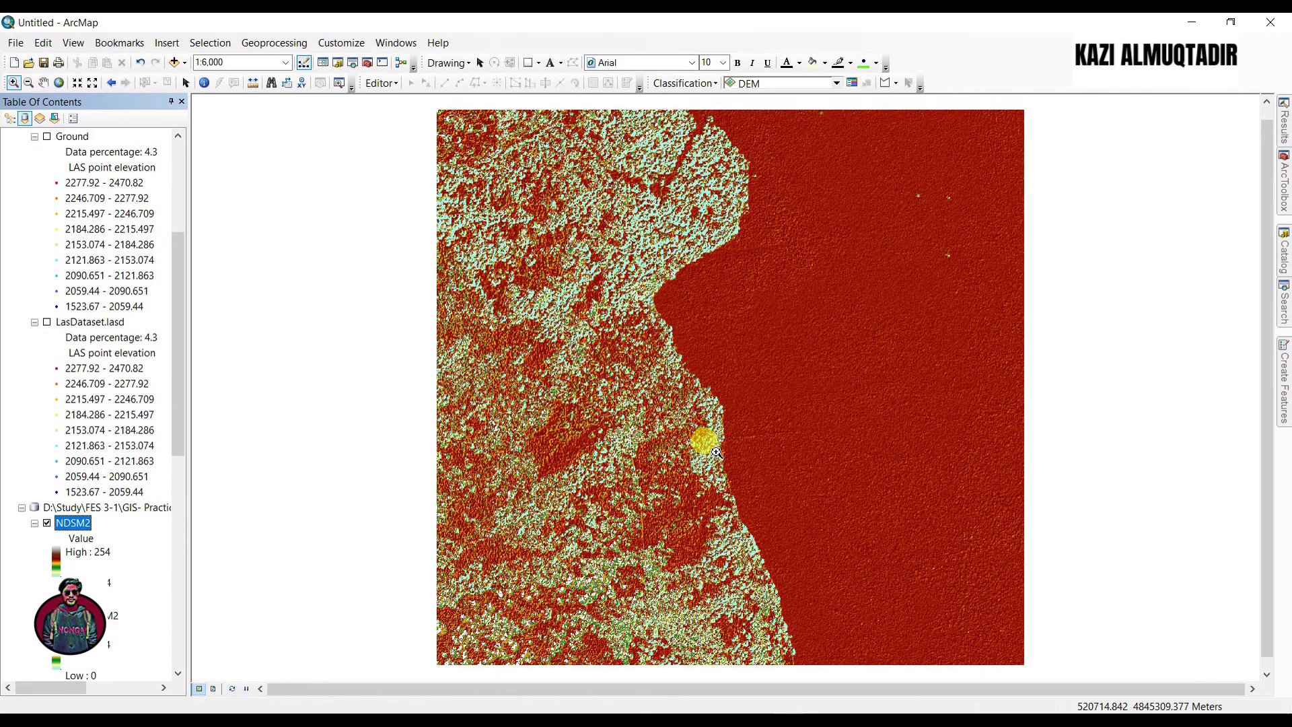